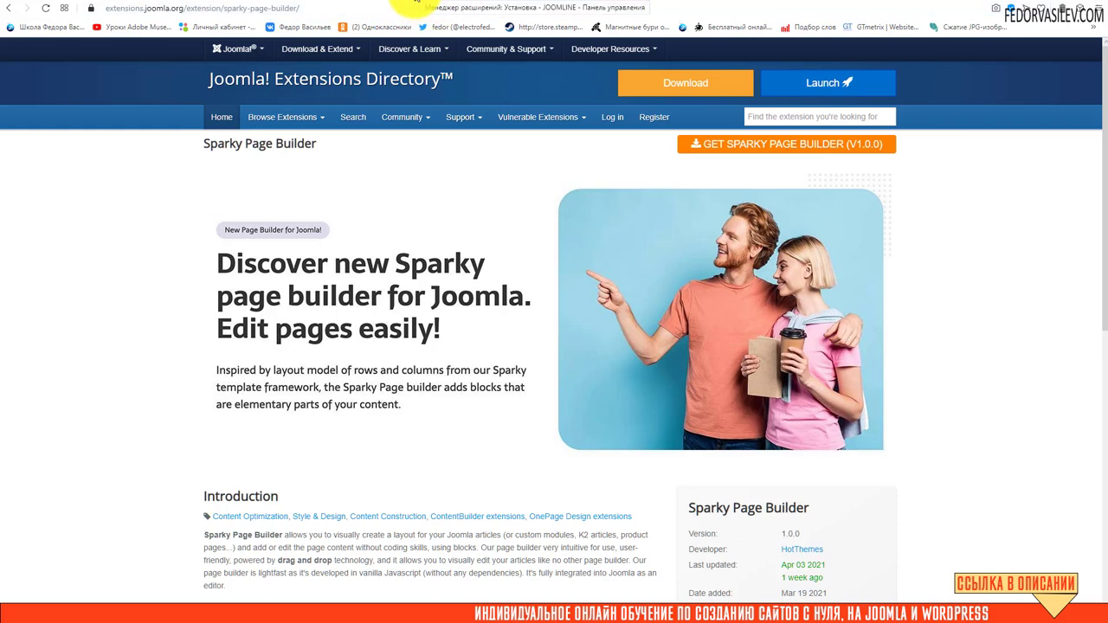
- Install the Sparky Page Builder package by uploading its archive from the local folder to the Joomla extension installer
click(414, 3)
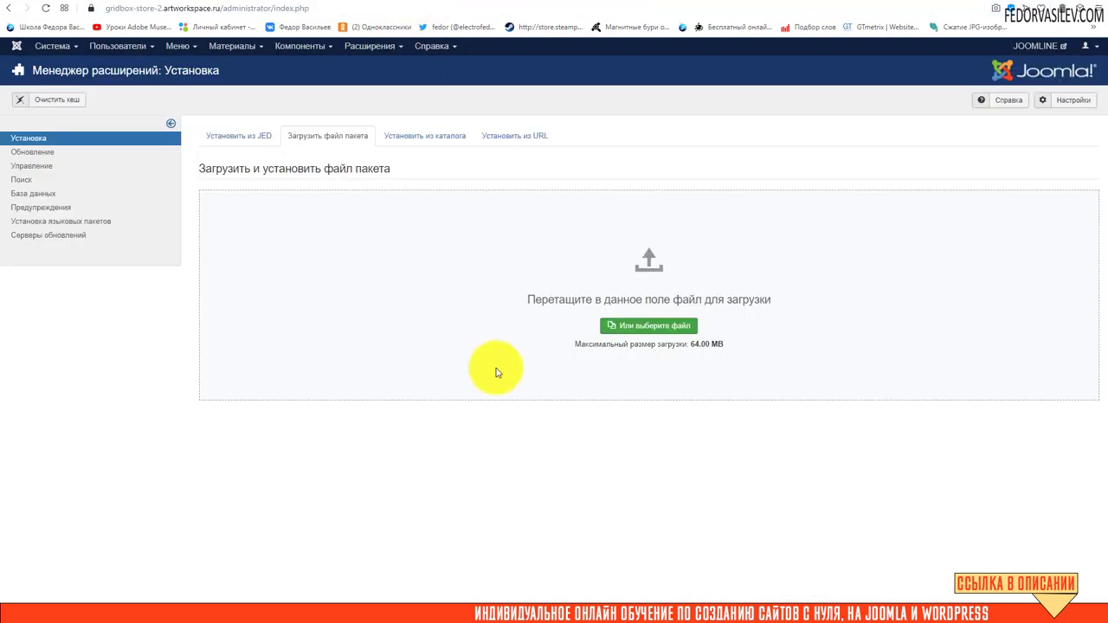
key(alt+Tab)
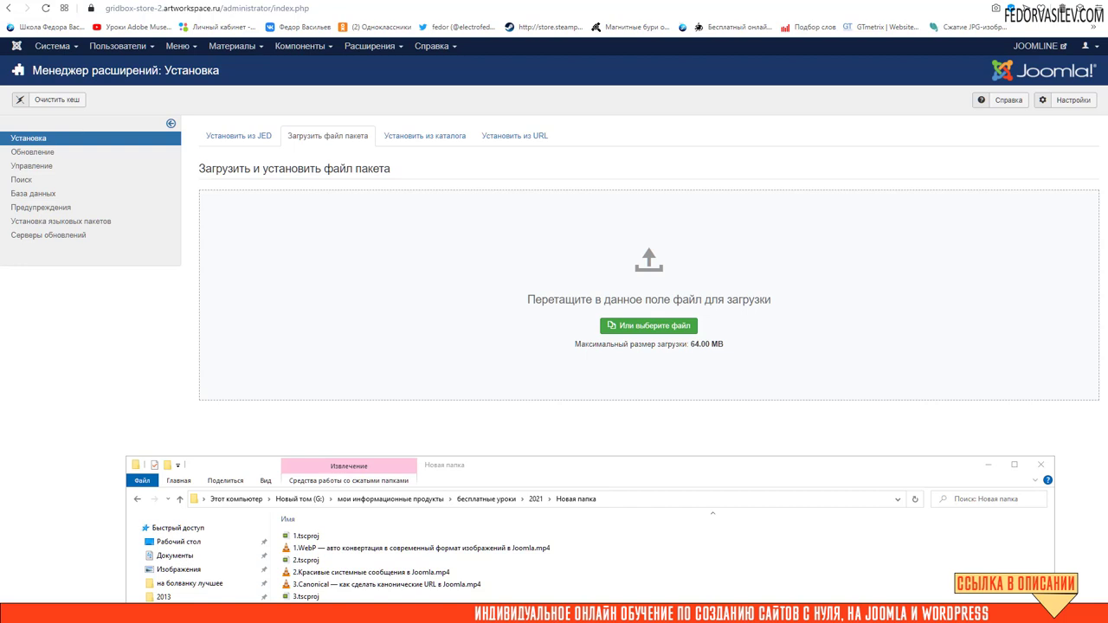
drag(303, 597, 395, 259)
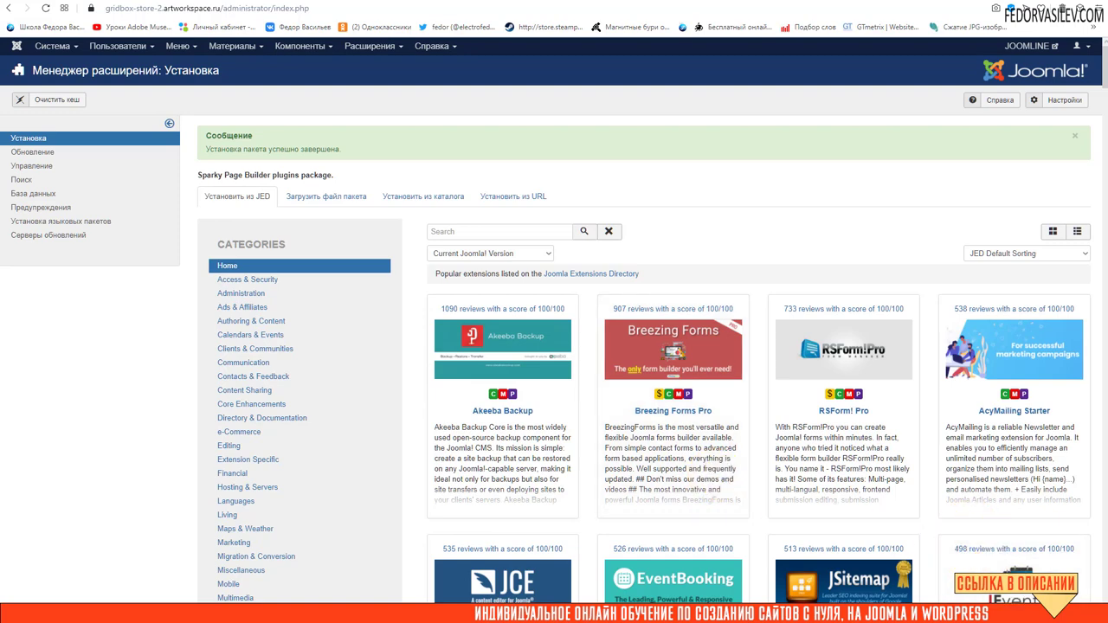
- Open the plugin manager and sort the plugins by ID in descending order
click(371, 52)
click(376, 102)
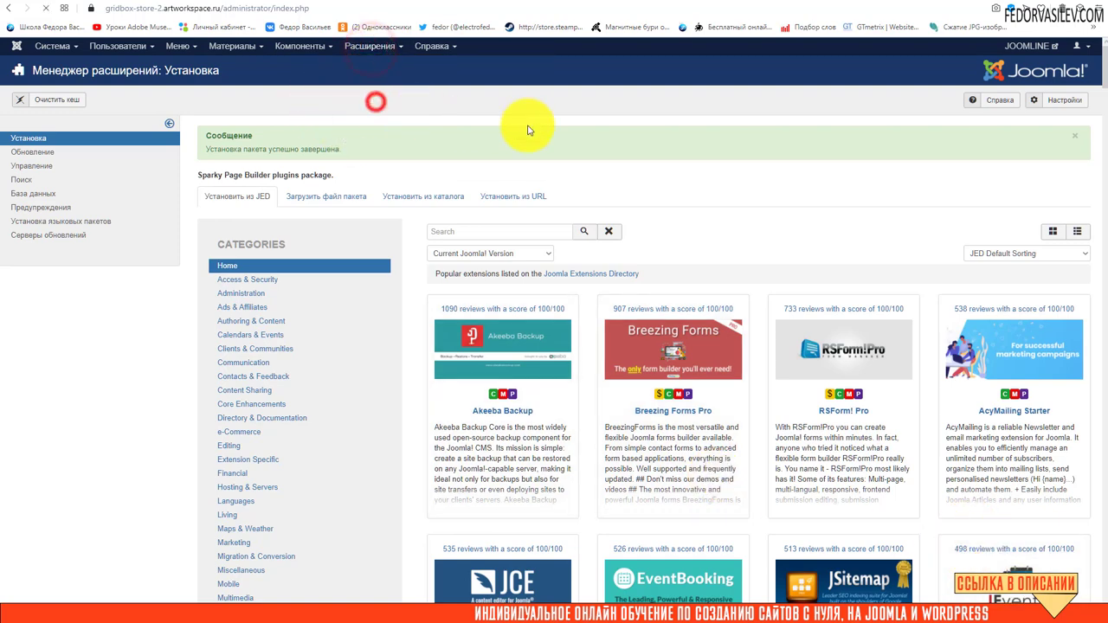
click(1070, 155)
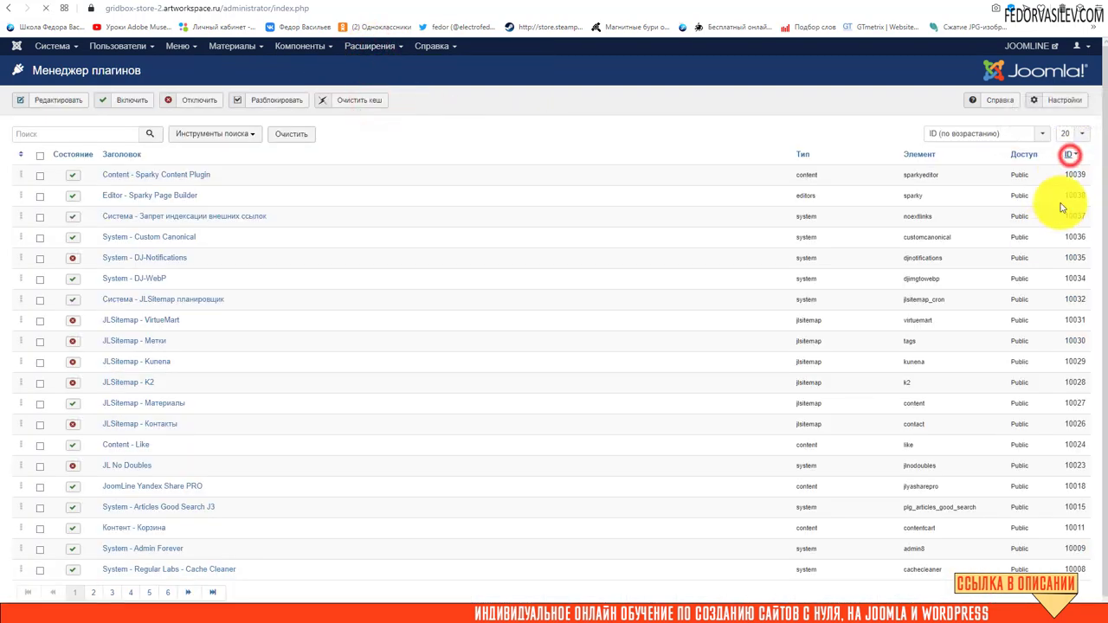
click(1070, 154)
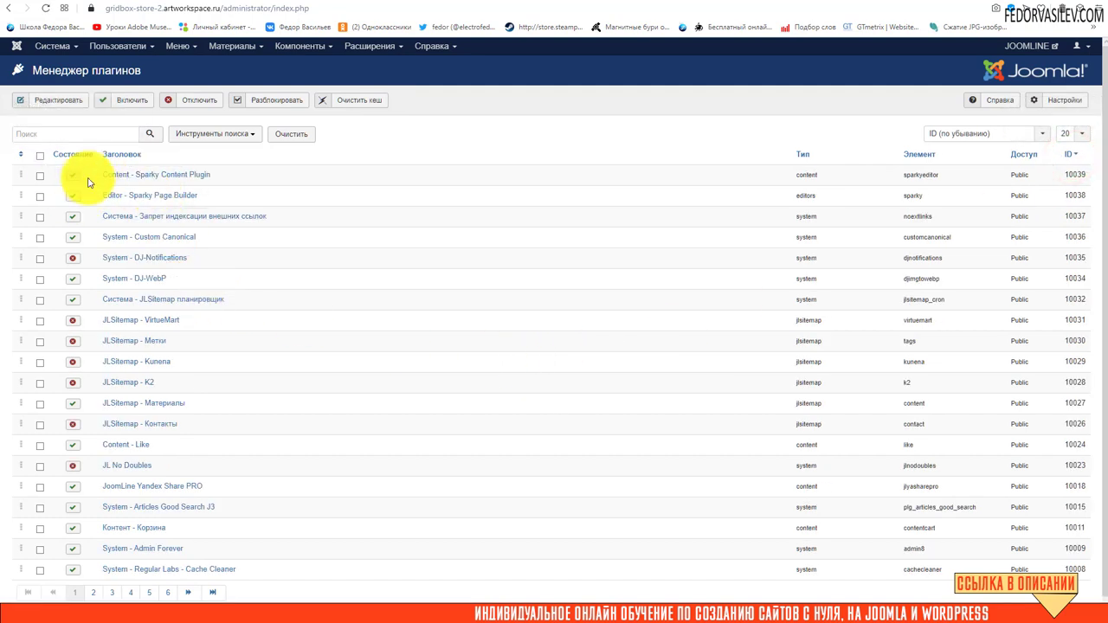
- Review the settings of the Content - Sparky Content Plugin and Editor - Sparky Page Builder plugins, closing each without changes
click(204, 182)
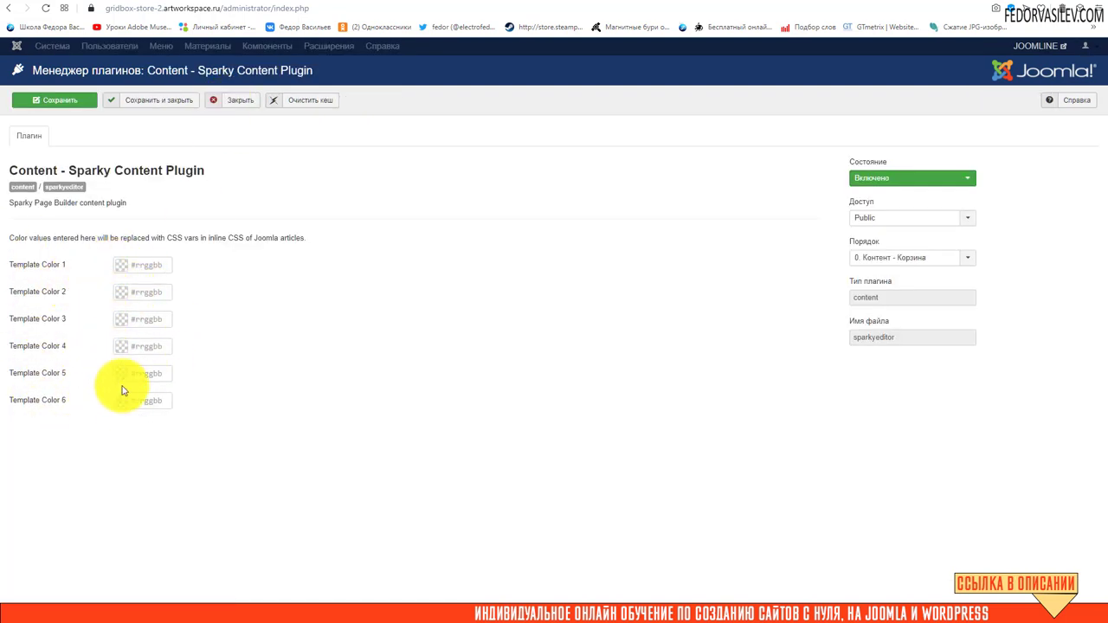
click(242, 102)
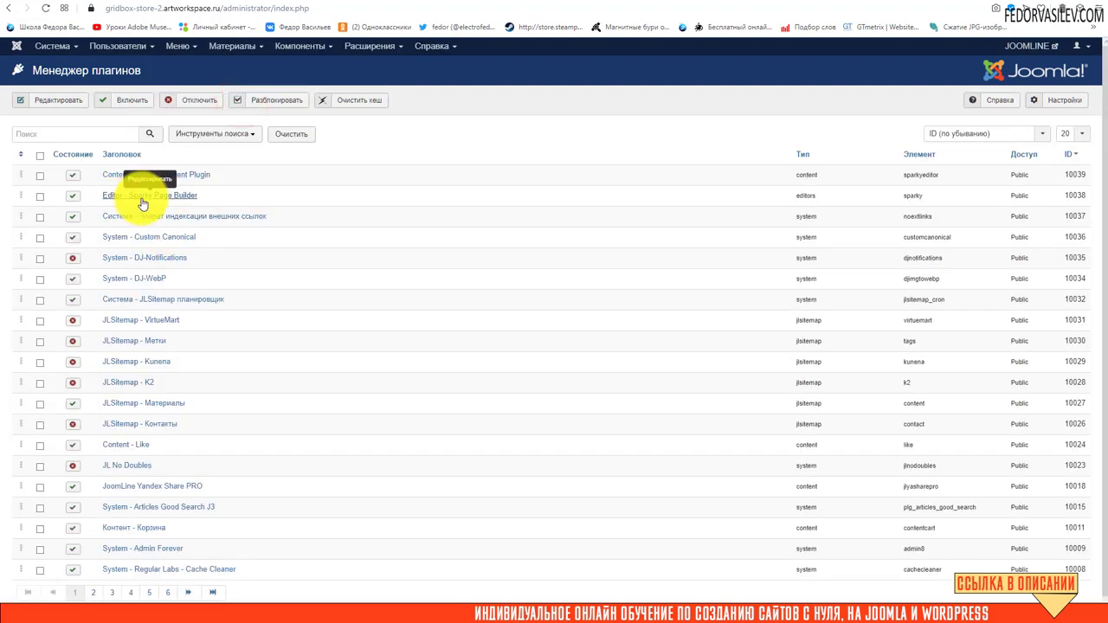
click(143, 199)
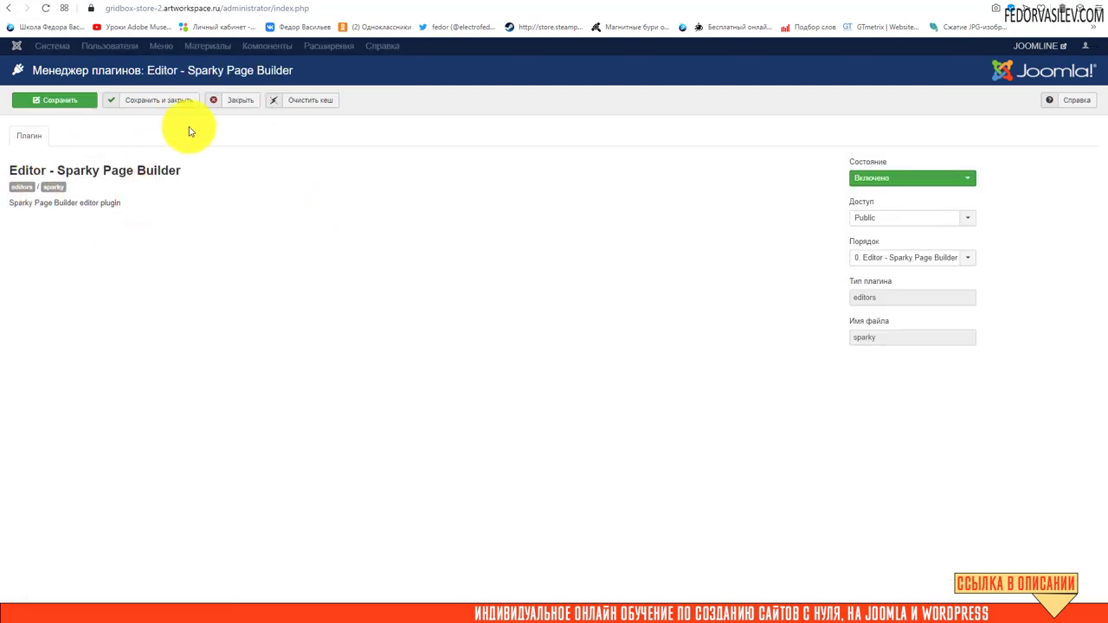
click(229, 101)
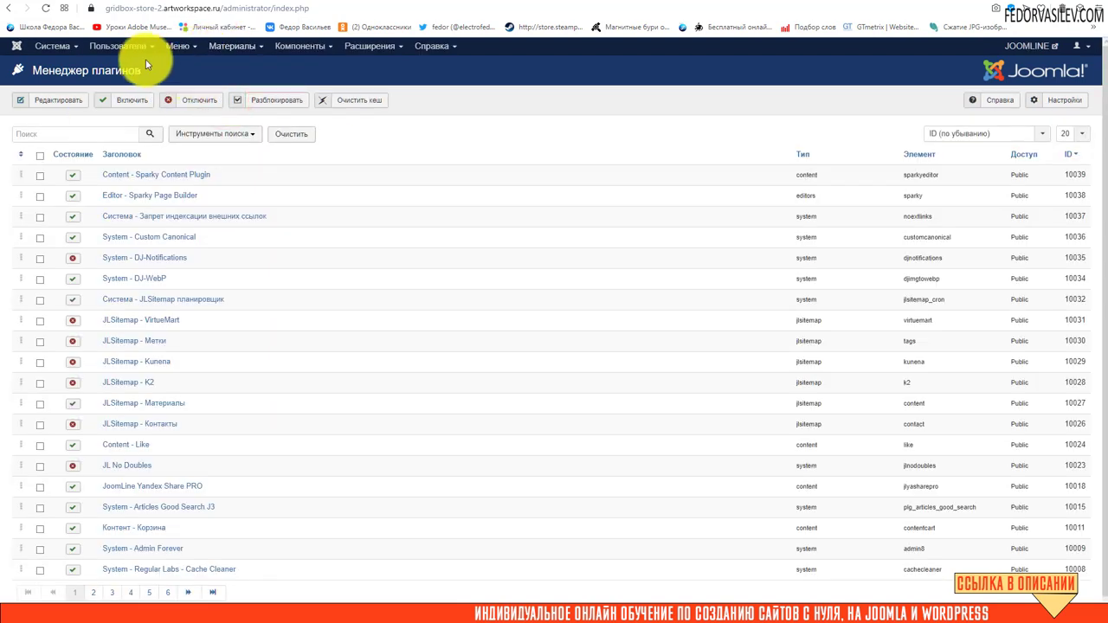
click(229, 46)
click(334, 69)
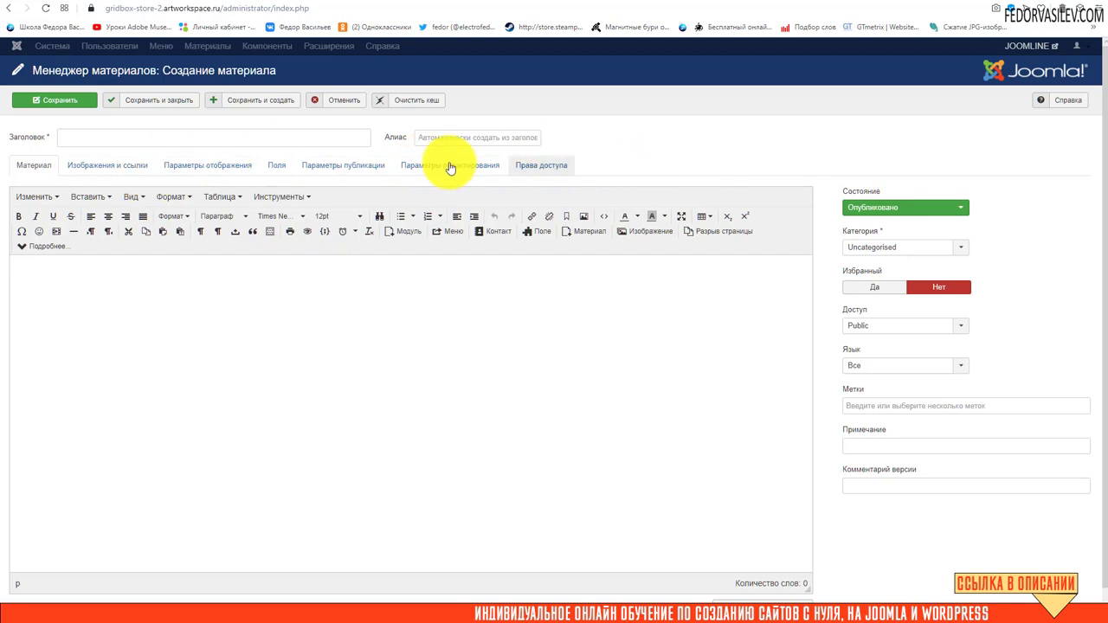
click(346, 101)
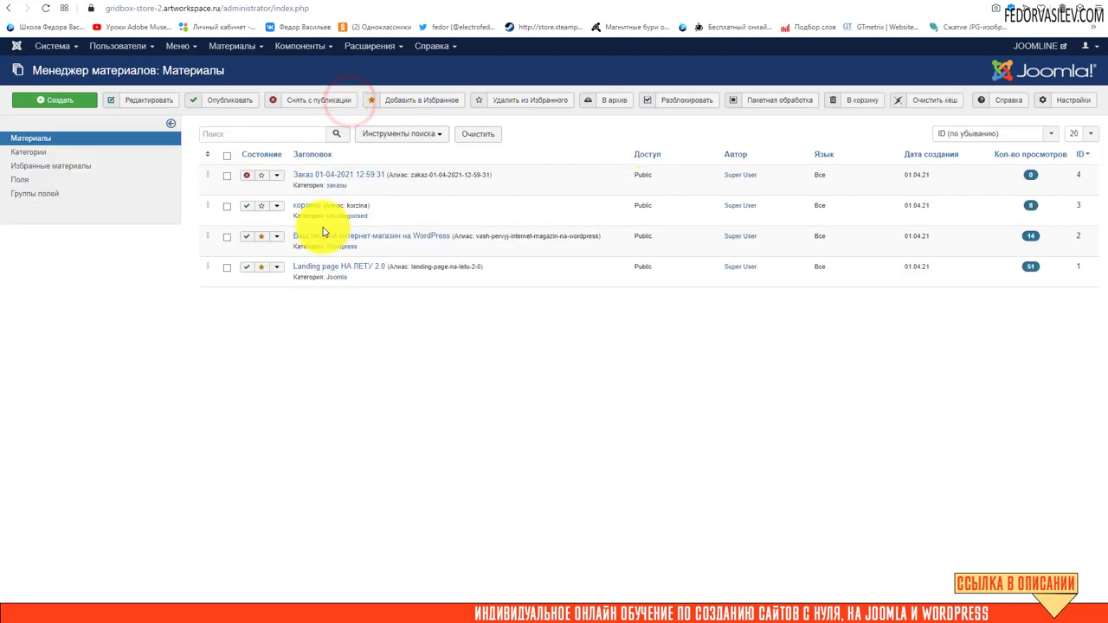
- Set the site's default editor to Editor - Sparky Page Builder in the global configuration, and save and close it
click(47, 52)
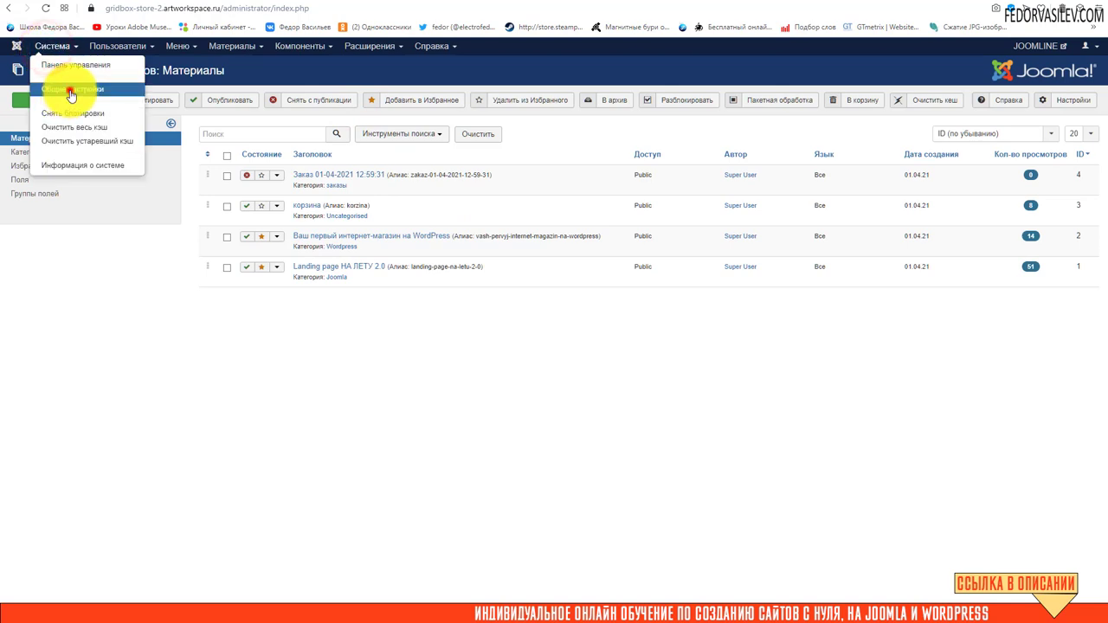
click(70, 90)
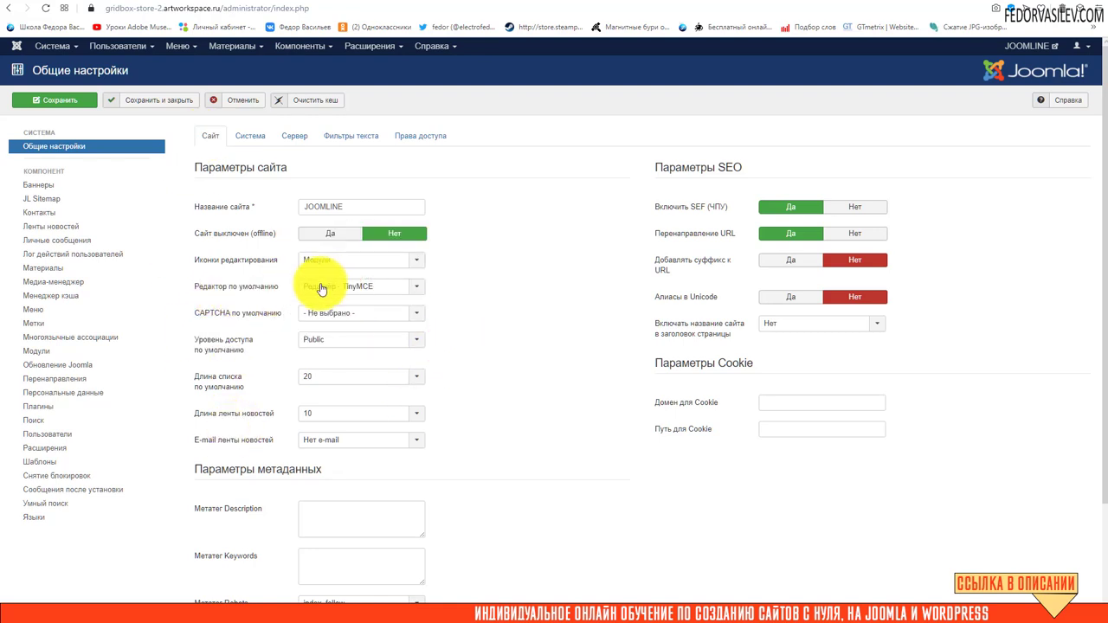
click(394, 290)
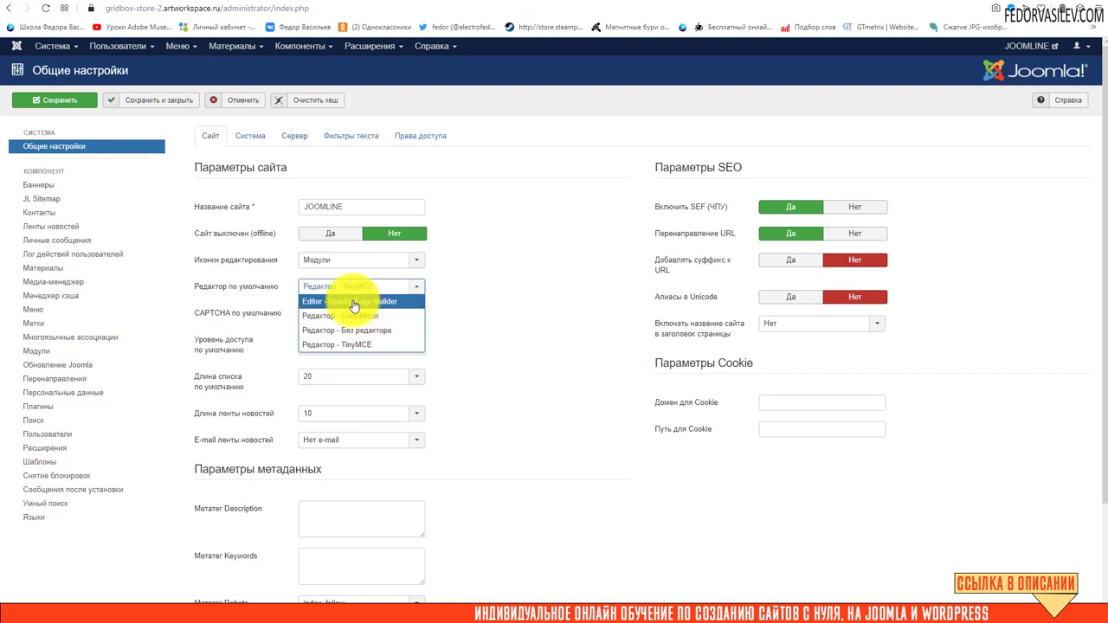
click(373, 301)
click(158, 100)
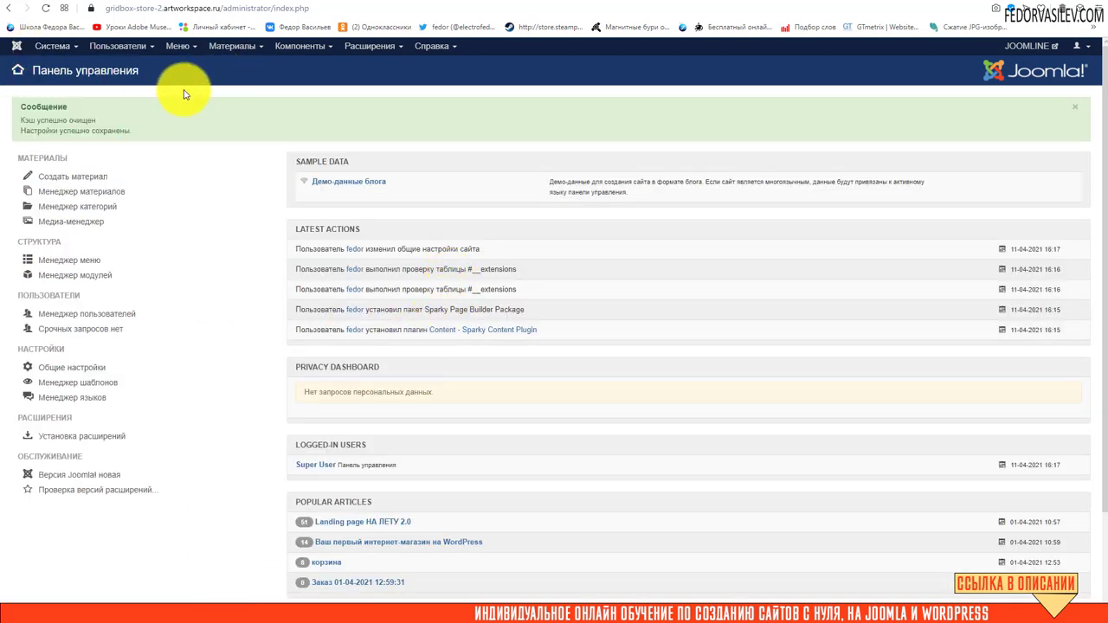
- Start a new article and title it "статья"
click(236, 45)
mouse_move(253, 72)
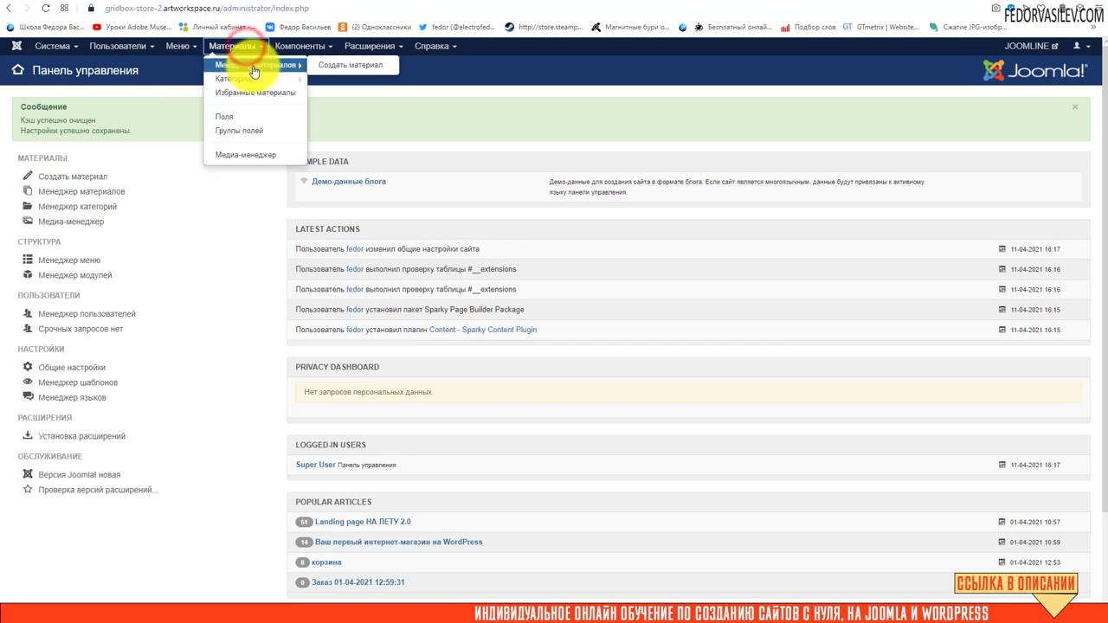
click(331, 75)
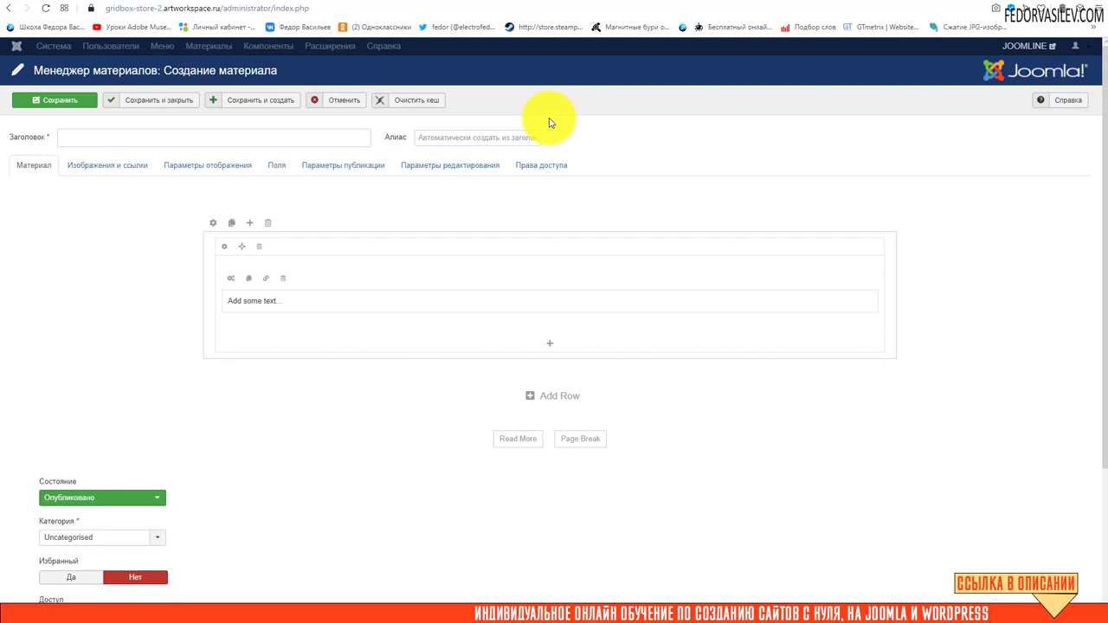
scroll(709, 205, down, 2)
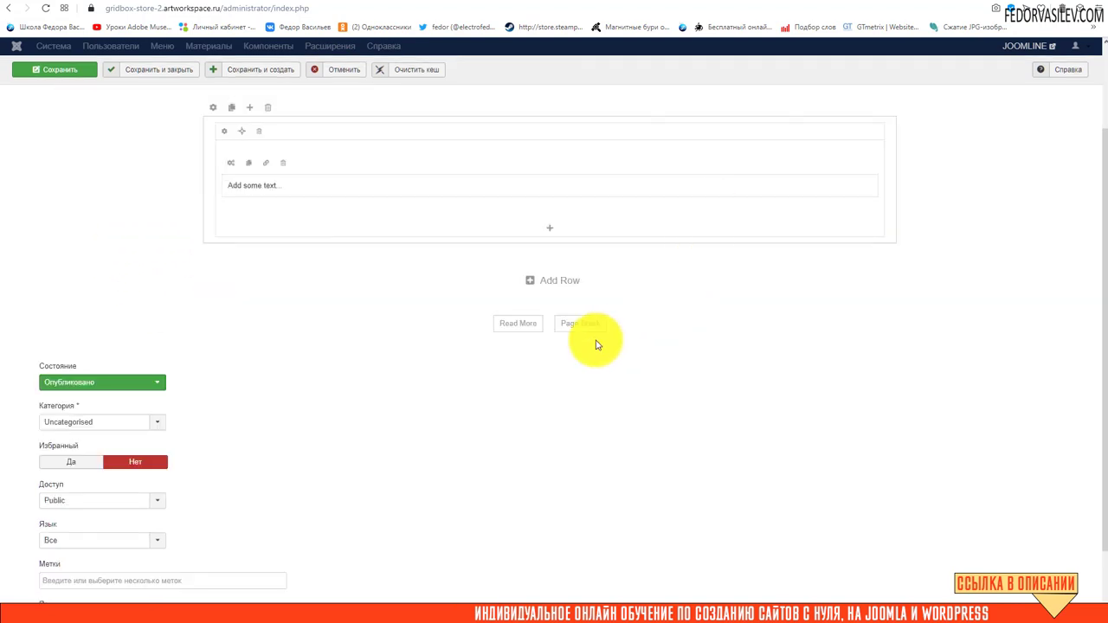
scroll(217, 321, up, 2)
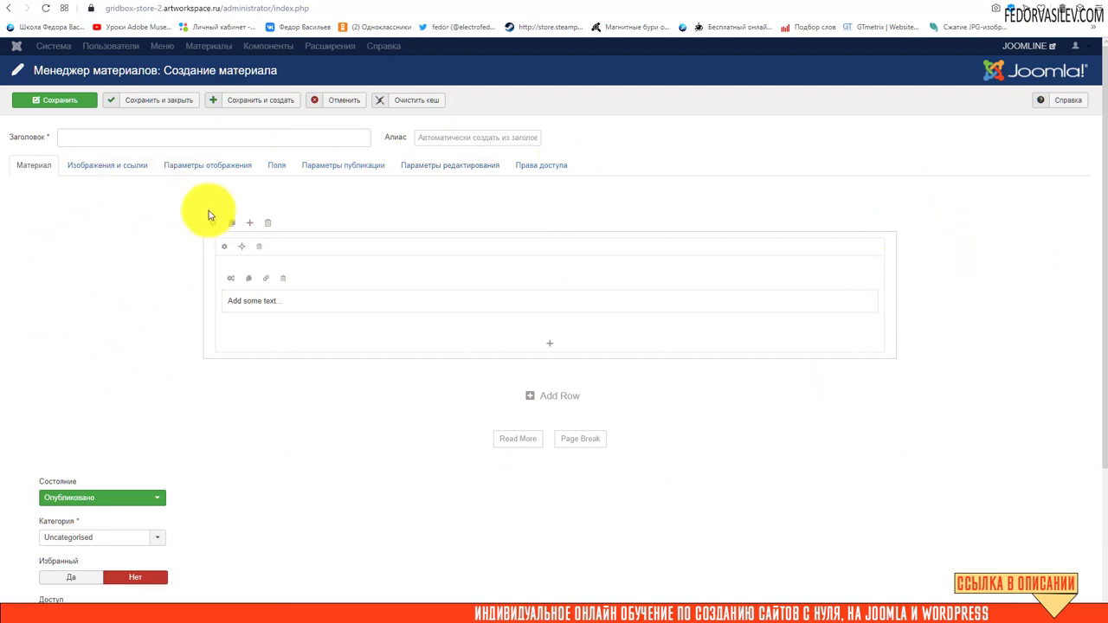
scroll(791, 230, down, 4)
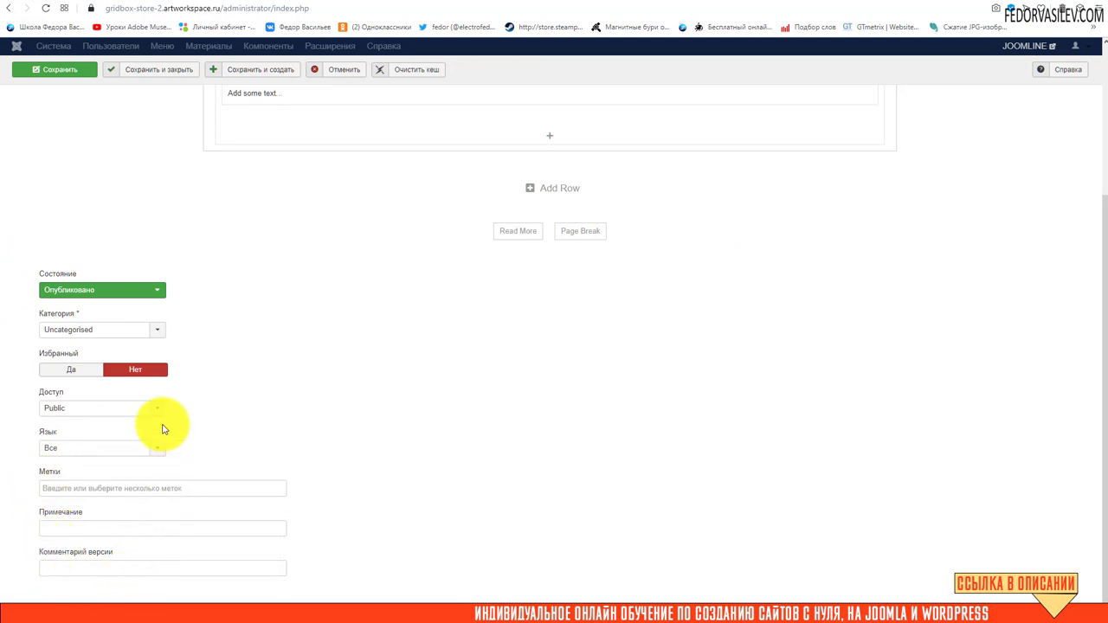
scroll(702, 455, up, 4)
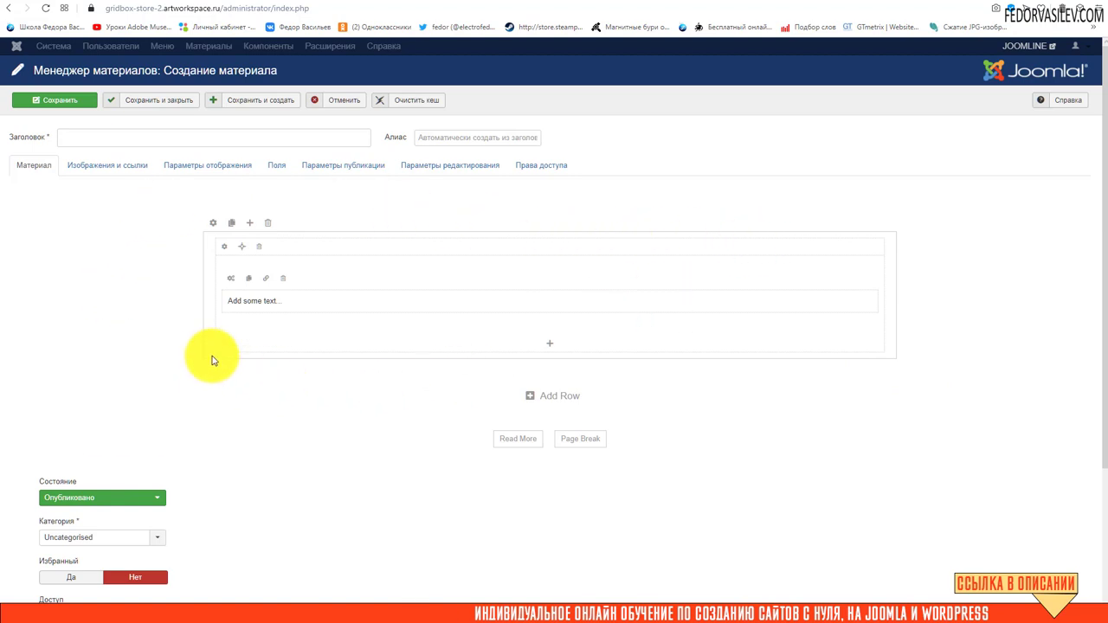
click(223, 307)
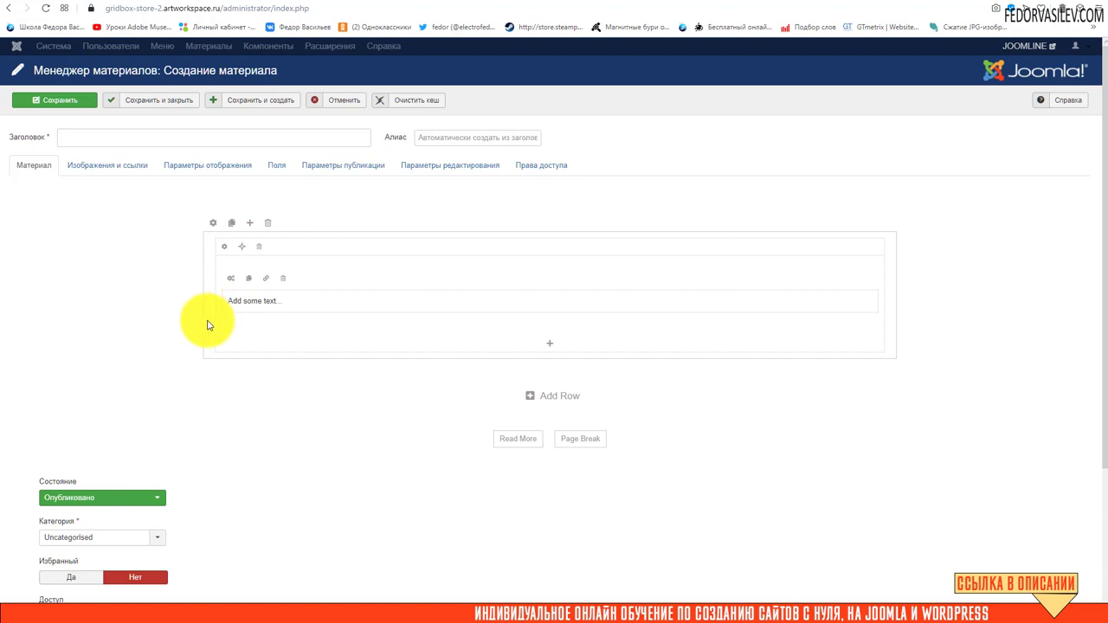
click(76, 141)
text(статья)
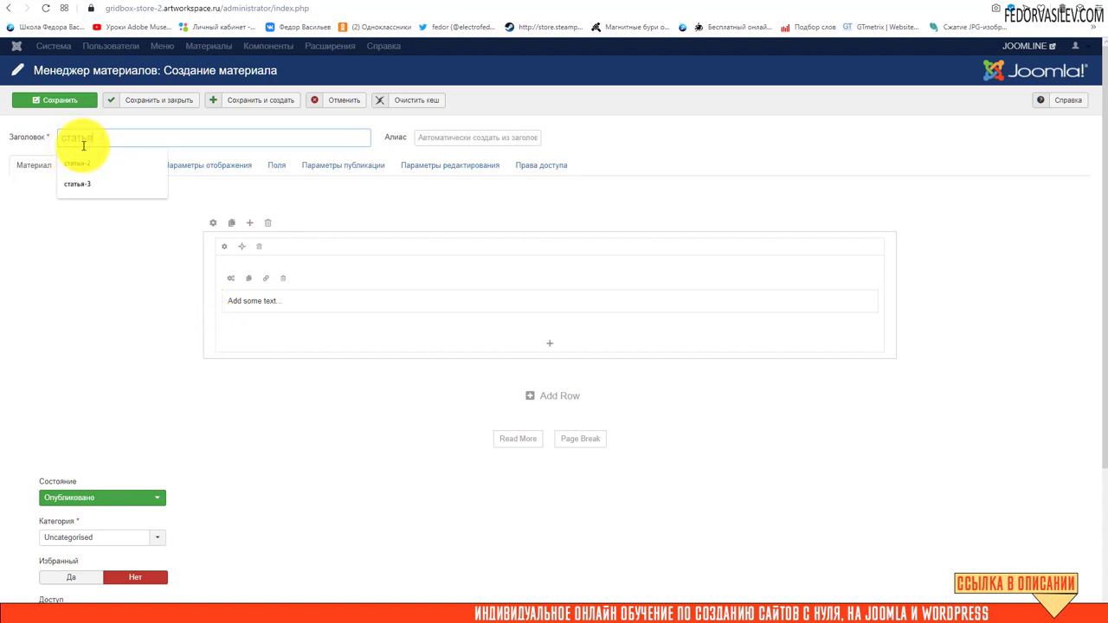
click(47, 307)
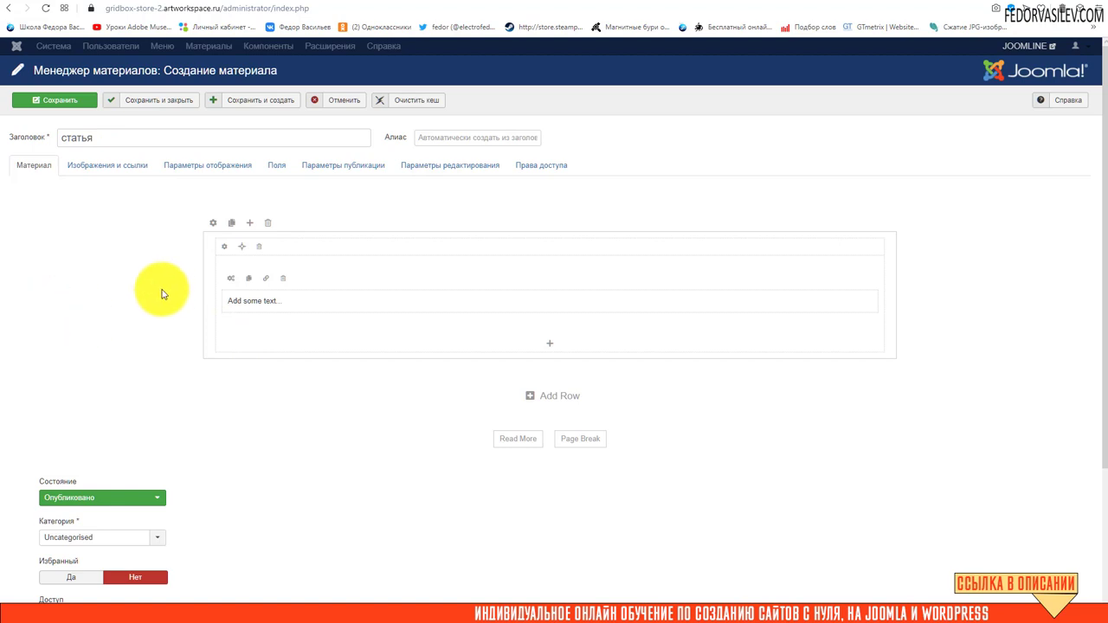
- Select the placeholder text in the article's text block, and view the full "Landing page НА ЛЕТУ 2.0" article on the public site
click(314, 301)
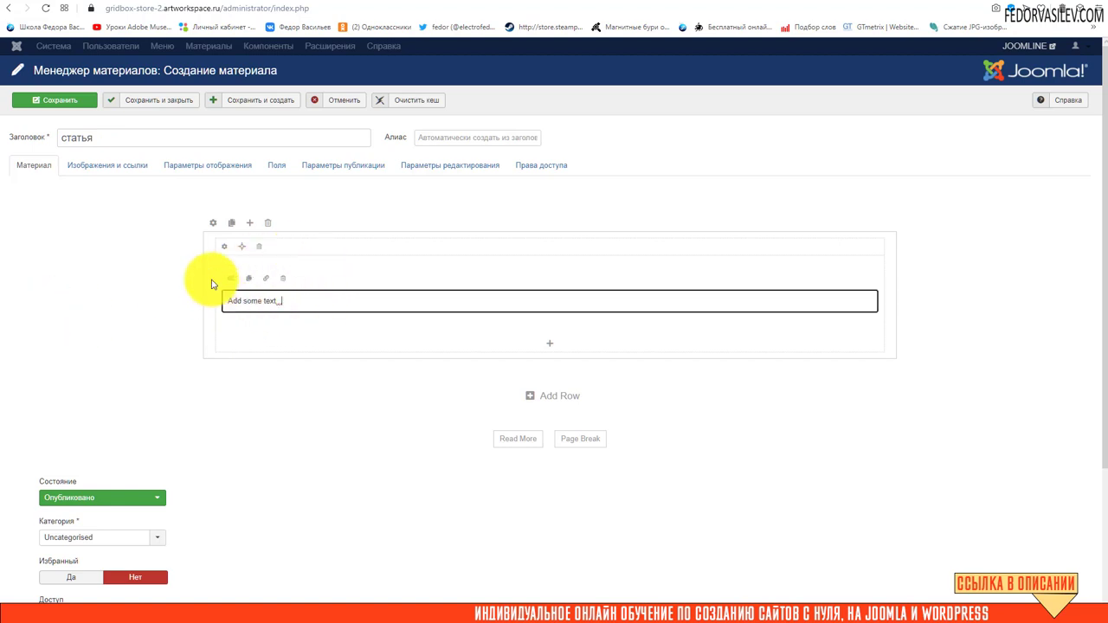
click(287, 300)
drag(322, 296, 218, 292)
click(264, 305)
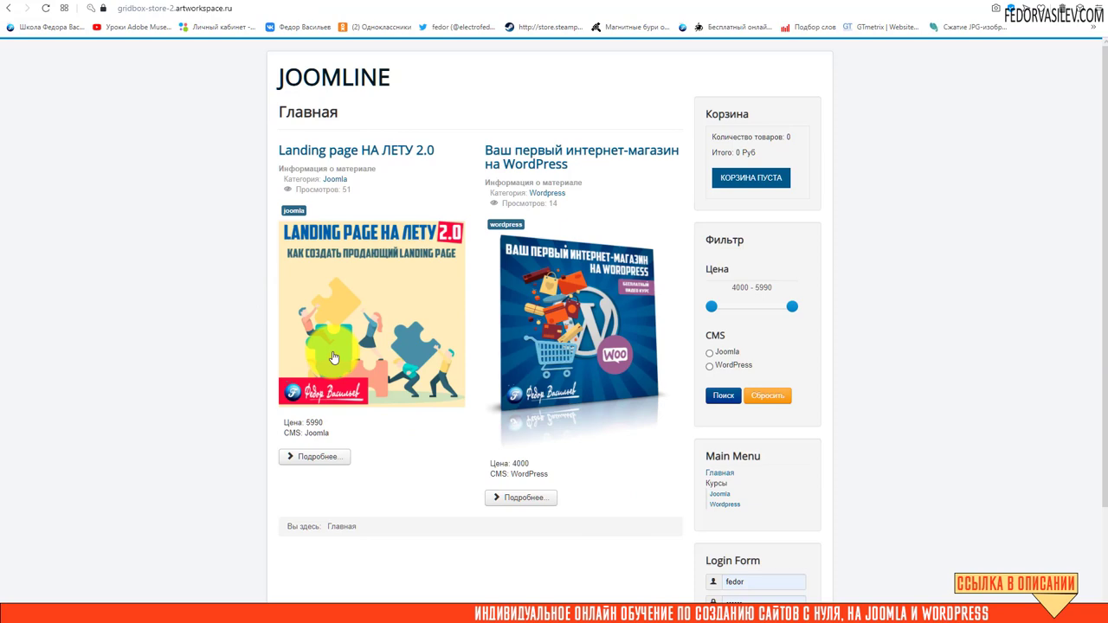
click(333, 358)
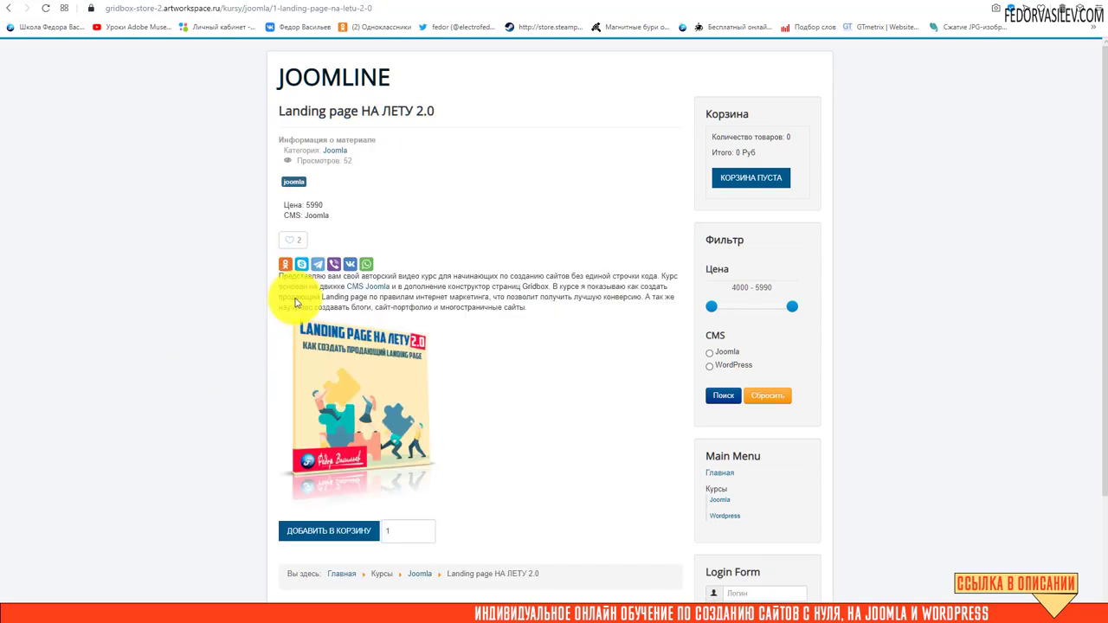
click(418, 4)
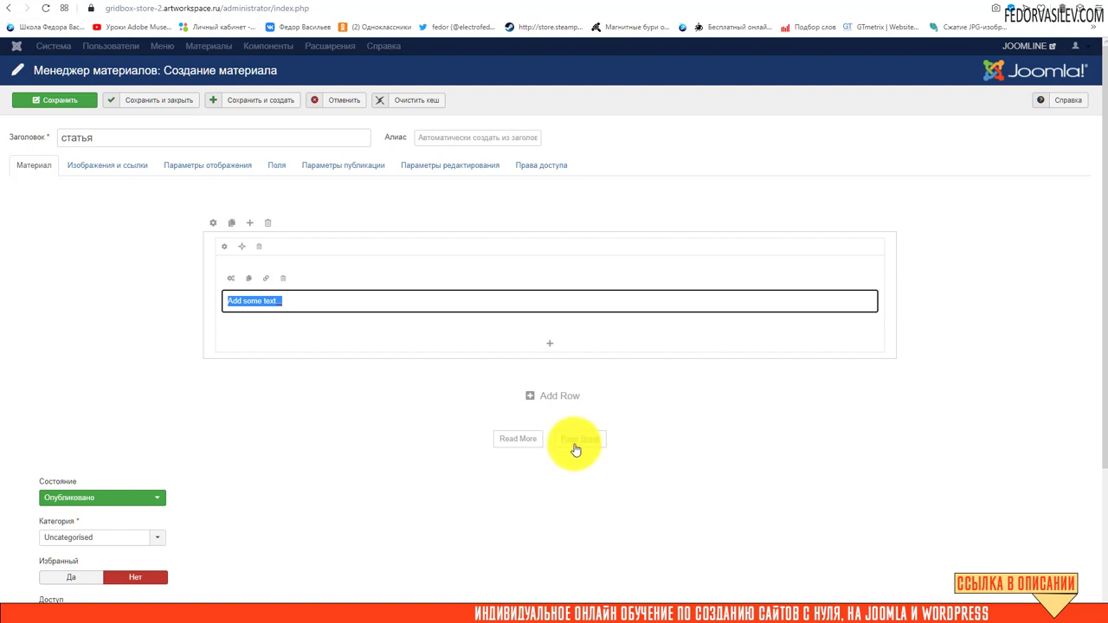
- Insert a Read More separator below the article's first row
click(512, 441)
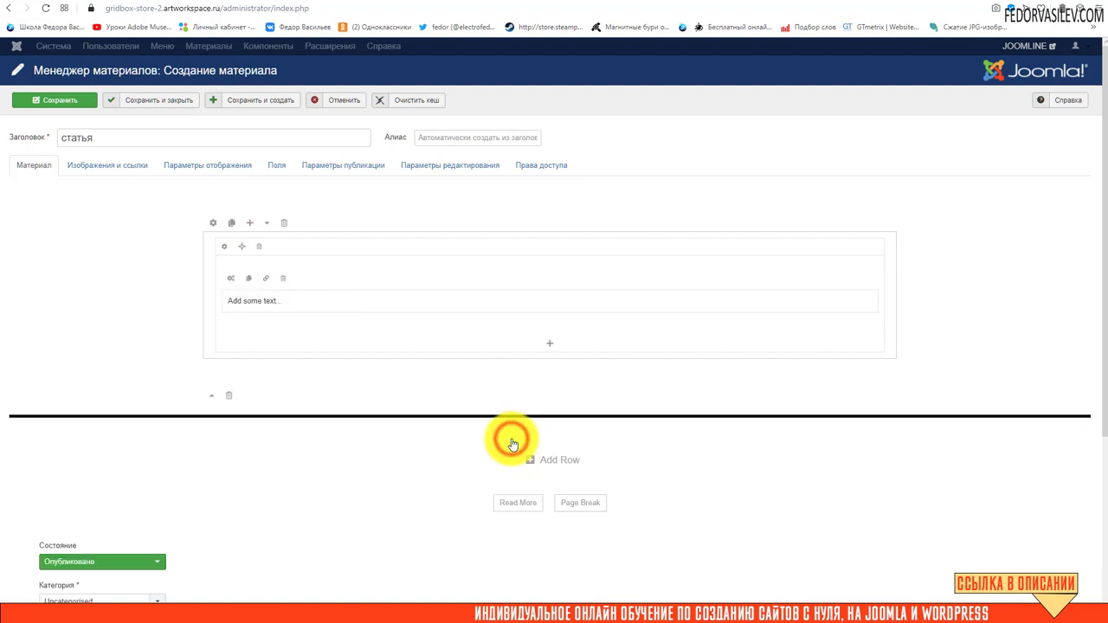
scroll(251, 390, down, 1)
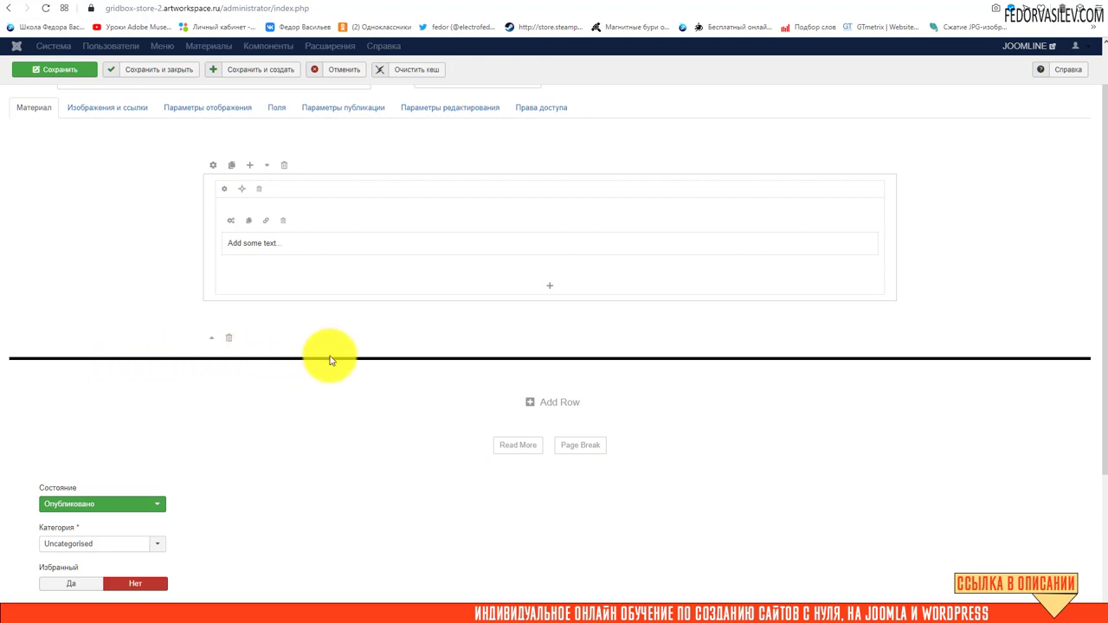
scroll(99, 334, up, 1)
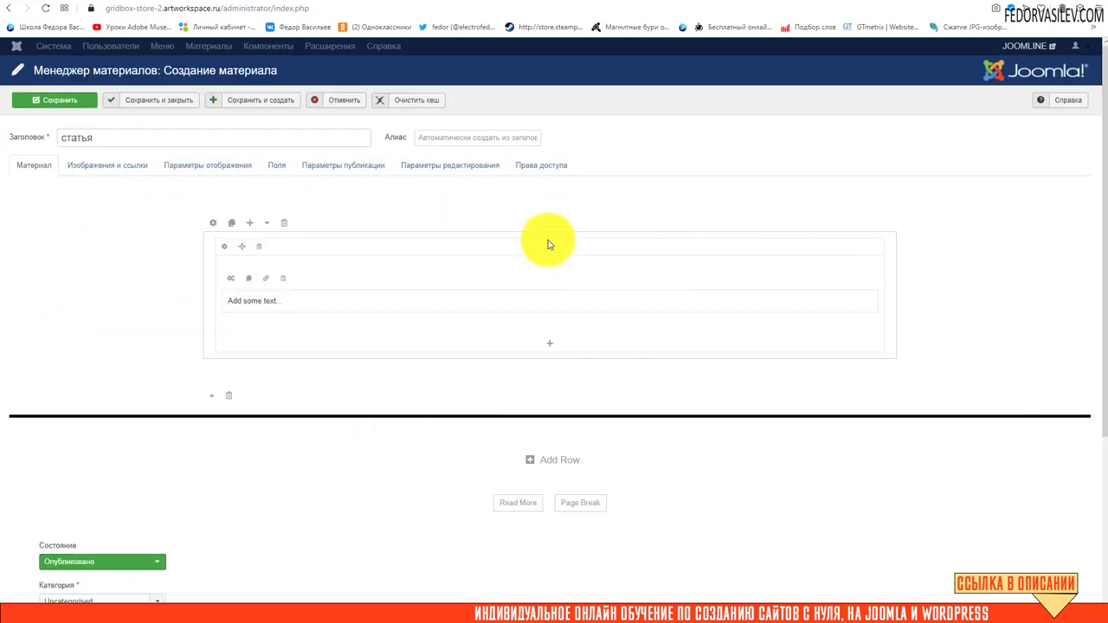
- Add a row with two equal columns below the Read More separator
scroll(547, 244, down, 2)
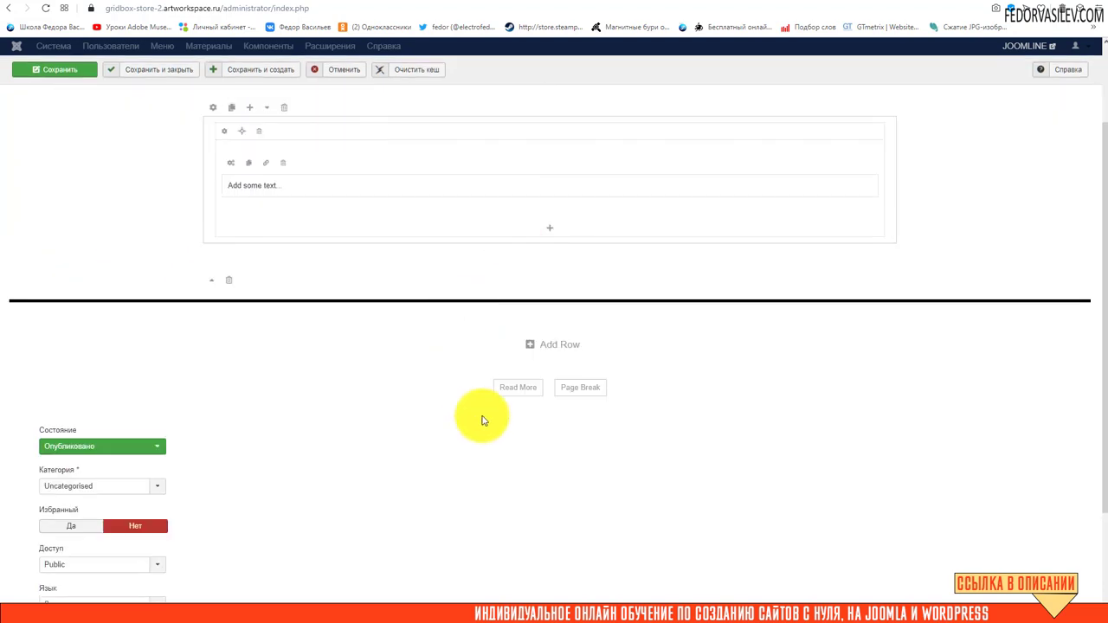
click(547, 344)
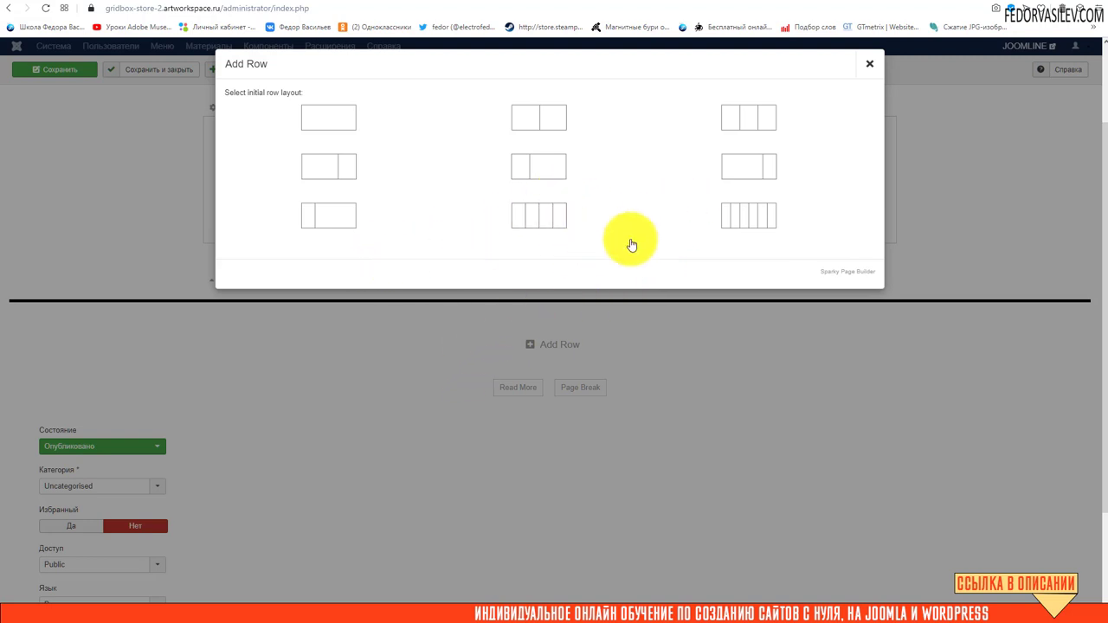
click(529, 119)
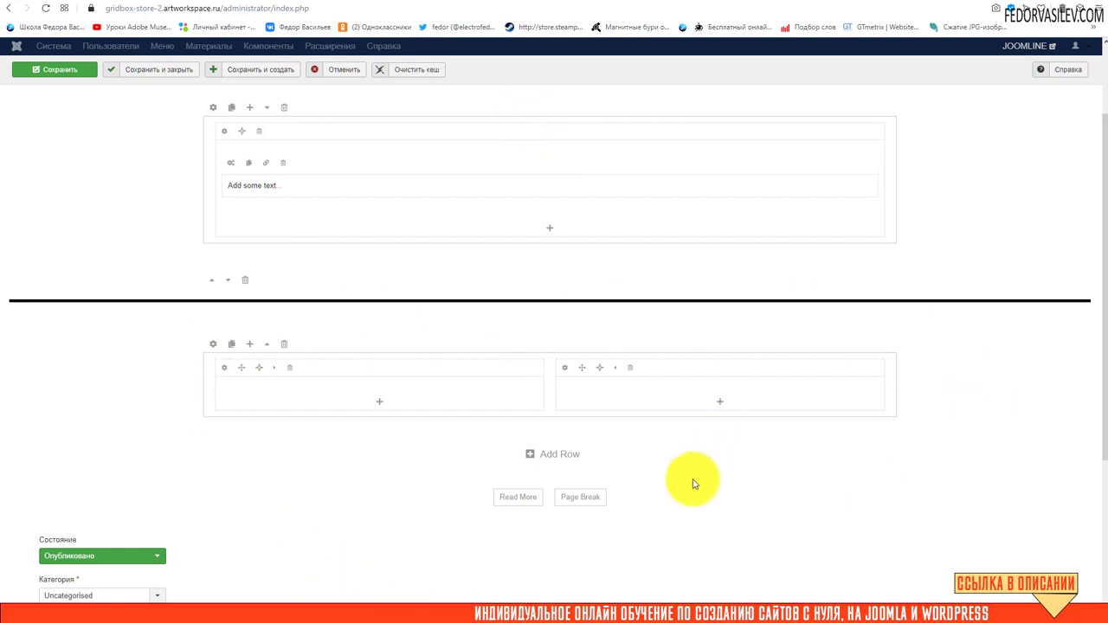
- Replace the first row's placeholder text with the paragraph starting "Опыт работы в этой сфере более семи лет" and ending "на экране своего монитора"
scroll(538, 472, up, 2)
click(272, 300)
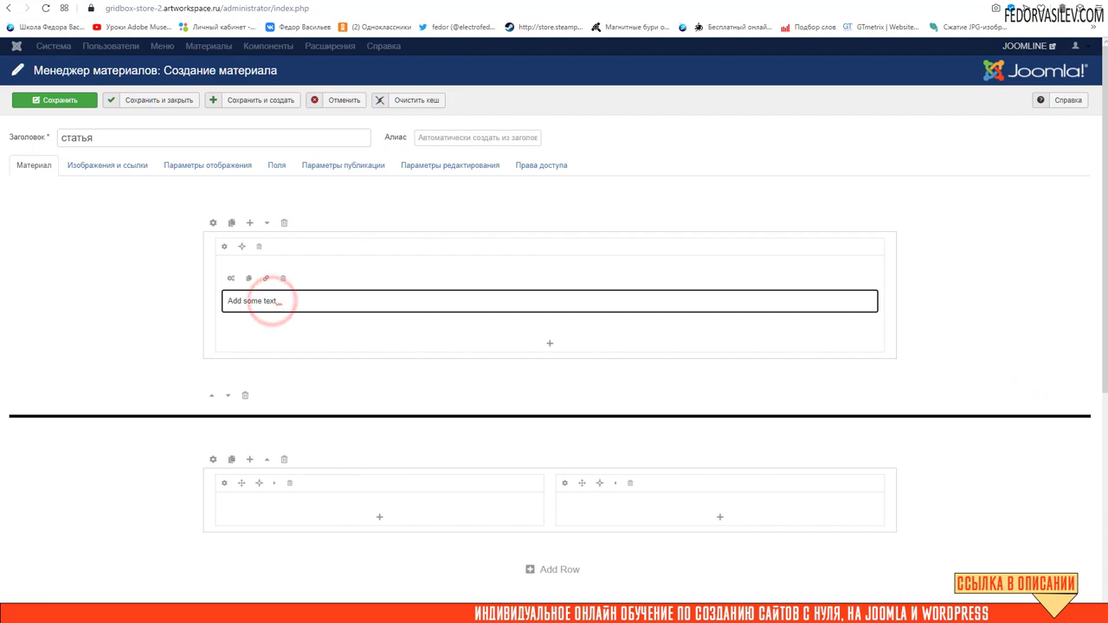
click(272, 302)
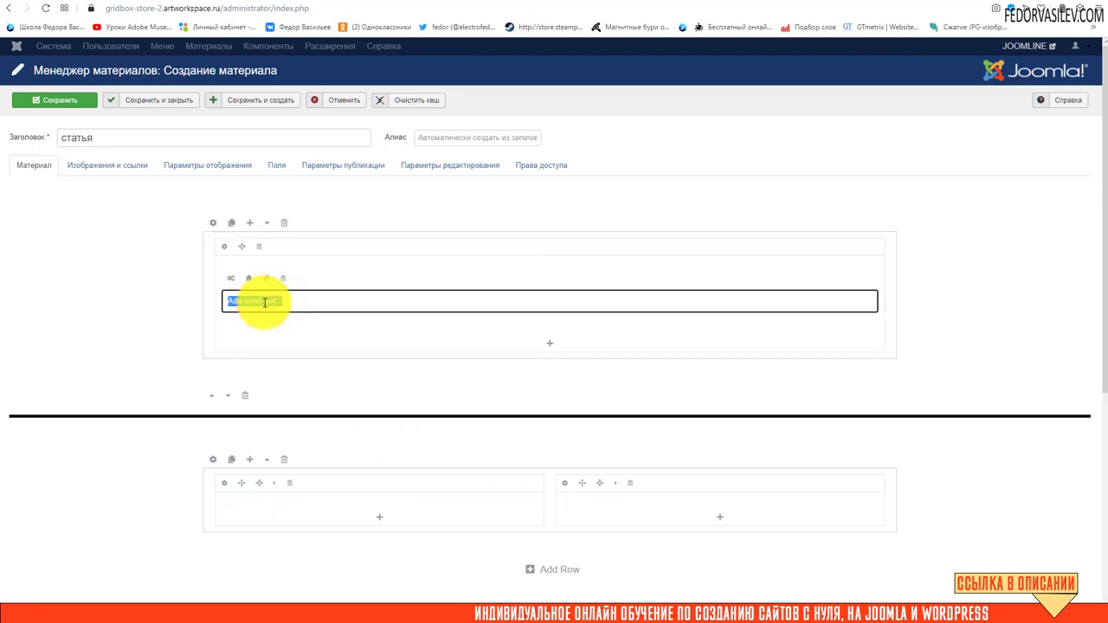
text(Опыт работы в этой сфере более семи лет, поэтому у меня появилось желание делиться полезными и интересными материалами с другими людьми – приносить, таким образом, пользу тем, кто начинает свой путь в веб-разработке. Я создаю обучающие материалы о том, в чем хорошо разбираюсь сам. Знания преподносятся вам в формате видео уроков и без заумных речей. Считаю, что видео уроки усваиваются лучше, чем статьи или какой-то другой вид обучения. Я стараюсь объяснить всё, до мелочей, чтобы новички не метались по интернету в поисках дополнительной информации. Вам останется просто повторять то, что вы увидите на экране своего монитора.)
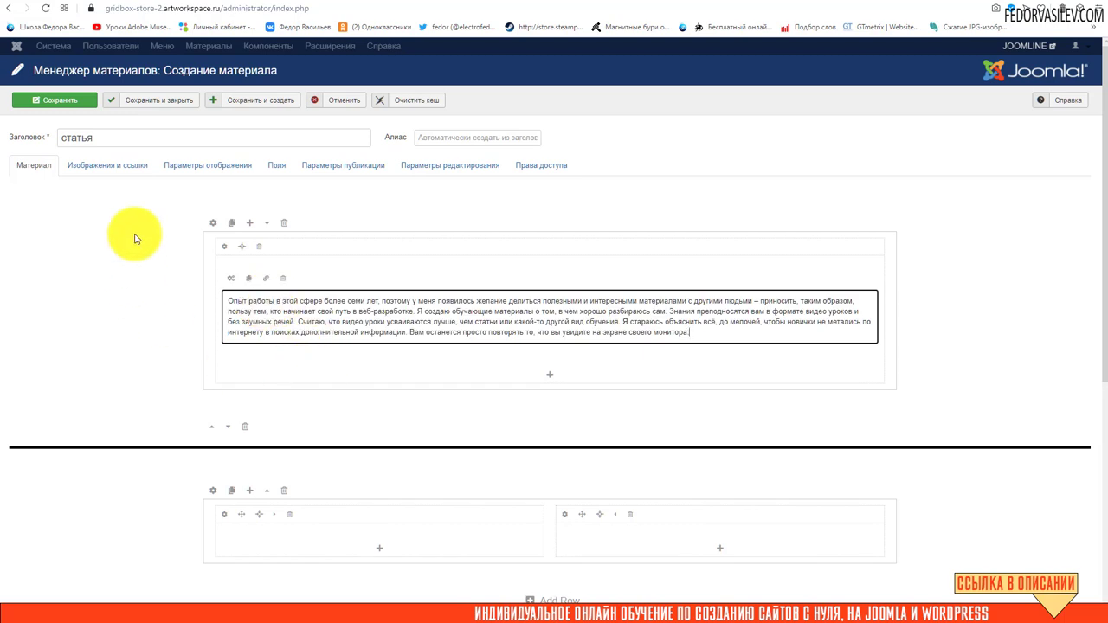
click(108, 165)
click(233, 165)
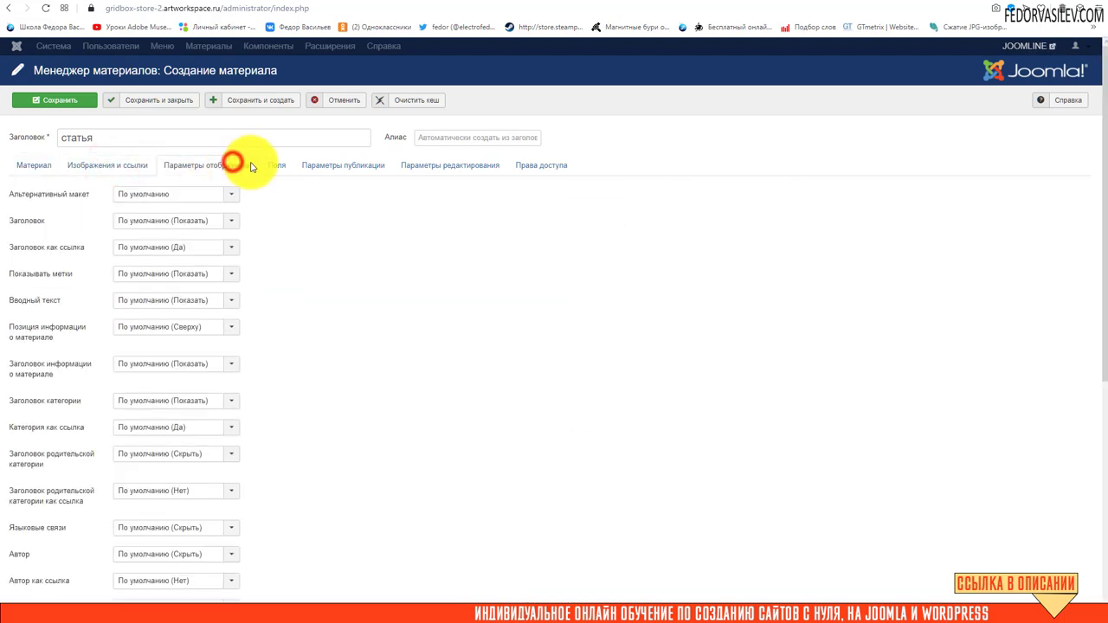
click(344, 165)
click(481, 164)
- Set the article's intro text image to the walden-pond picture from the headers folder
click(78, 165)
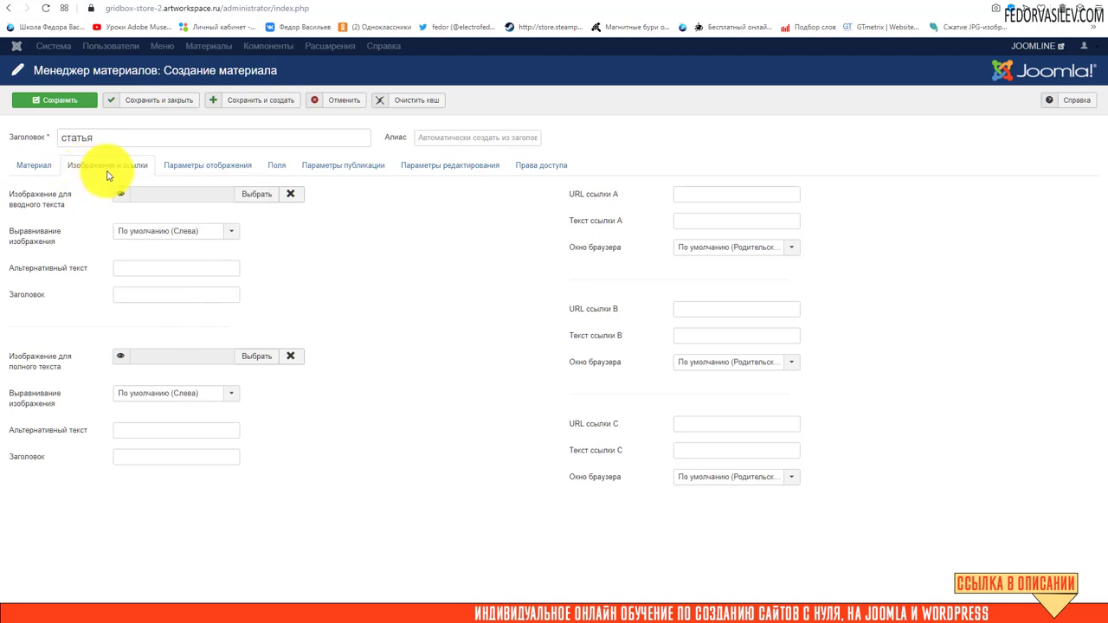
click(252, 198)
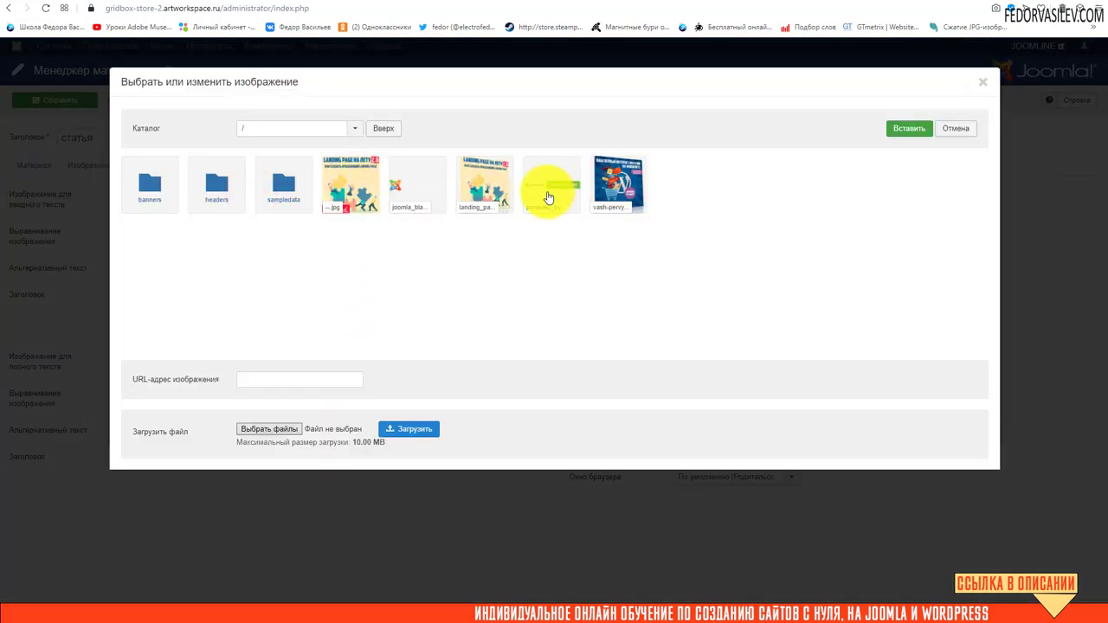
click(216, 183)
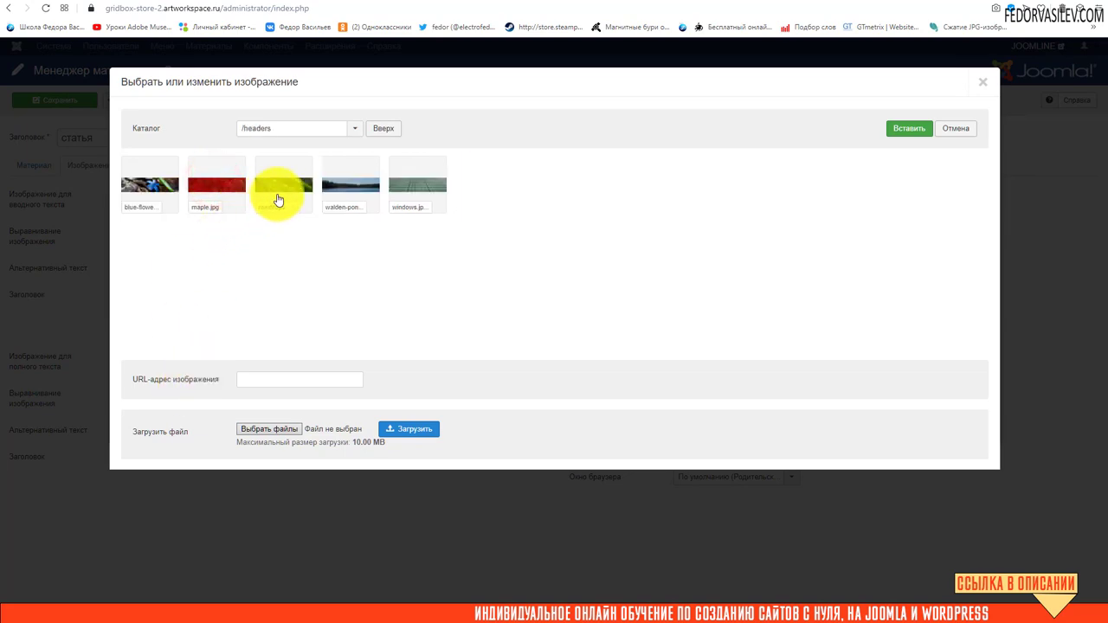
click(340, 184)
click(924, 134)
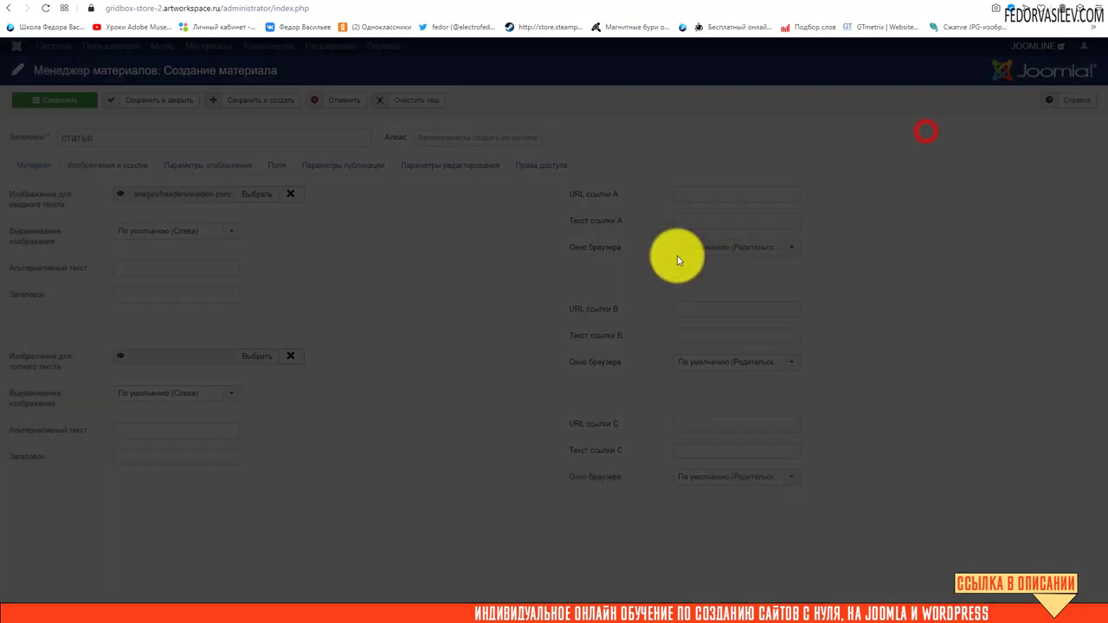
- Assign the article to the Joomla category and save it
click(35, 176)
scroll(168, 317, down, 5)
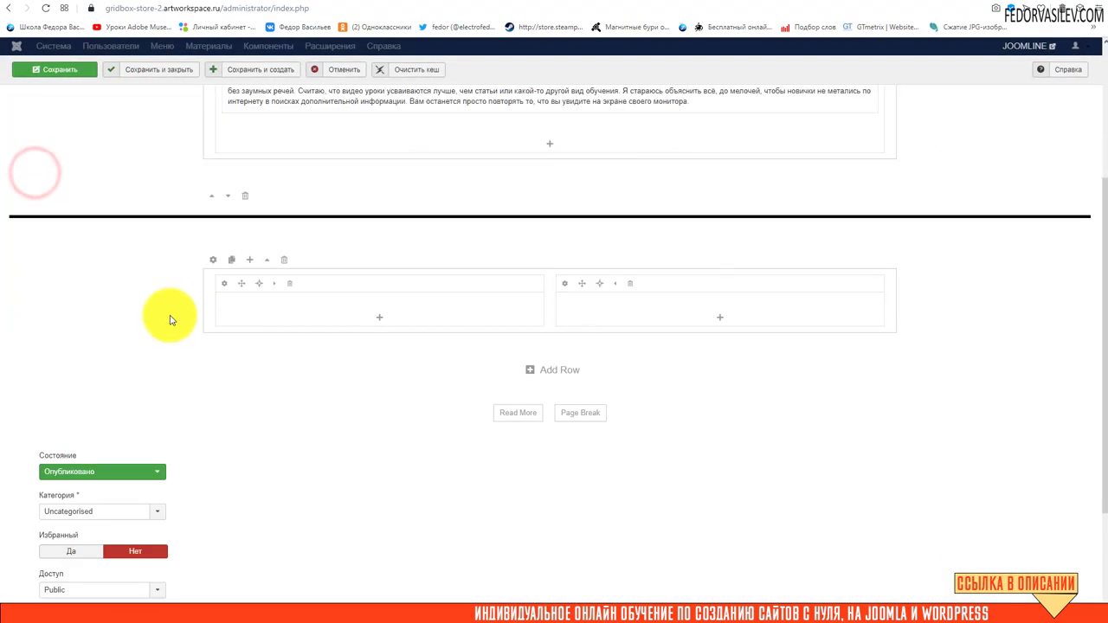
click(83, 332)
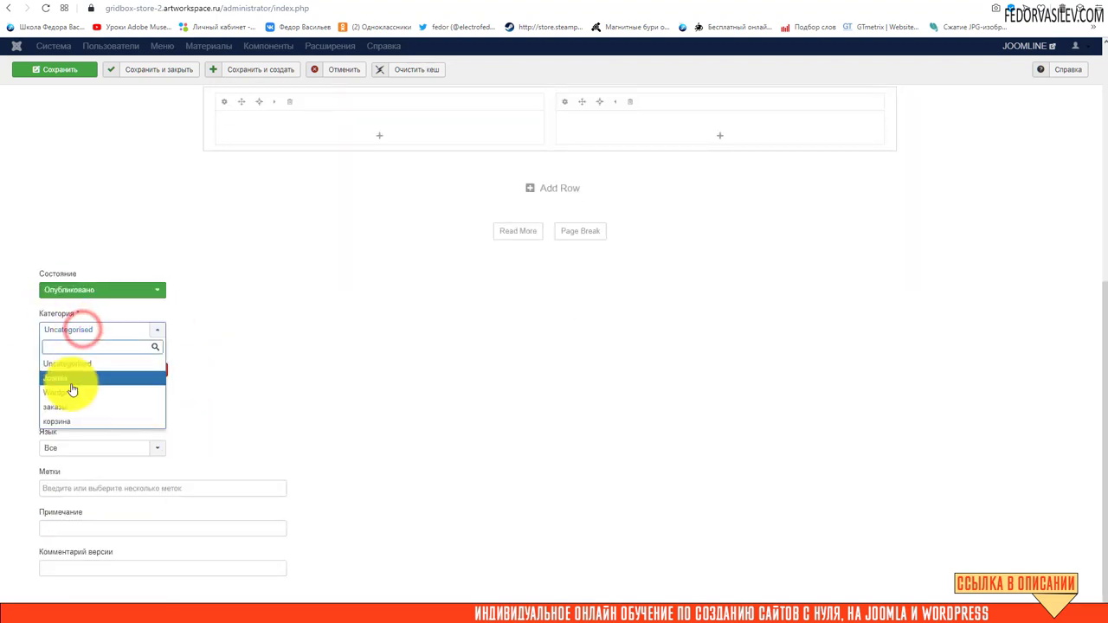
click(72, 383)
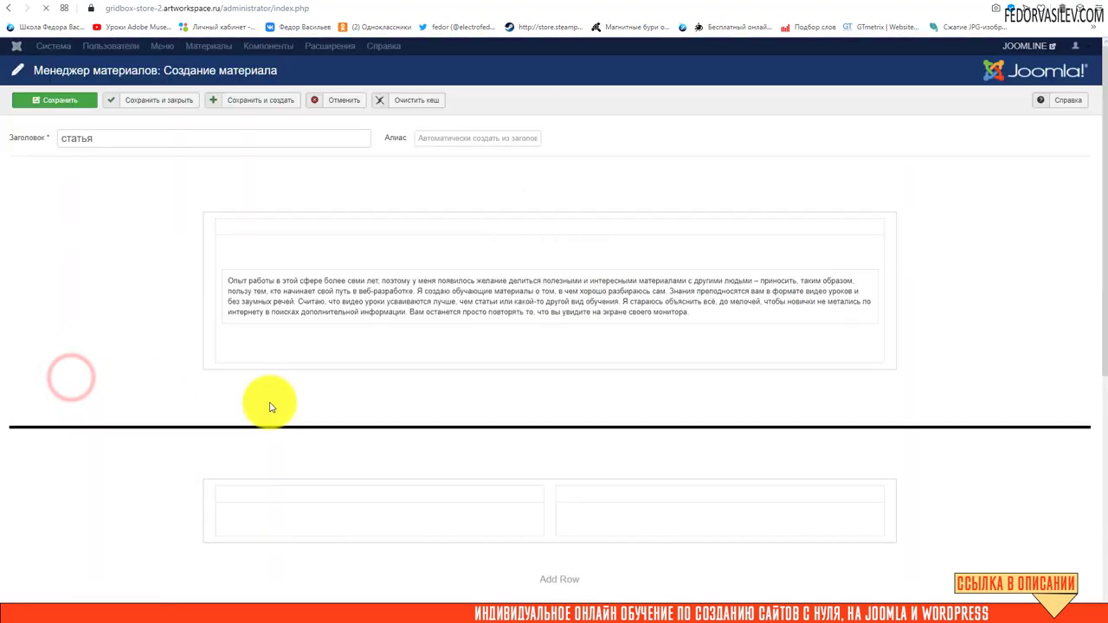
- Open the Joomla course category on the public site and examine how the new article's intro image and text are laid out
scroll(158, 333, down, 2)
scroll(158, 333, down, 3)
scroll(153, 329, up, 10)
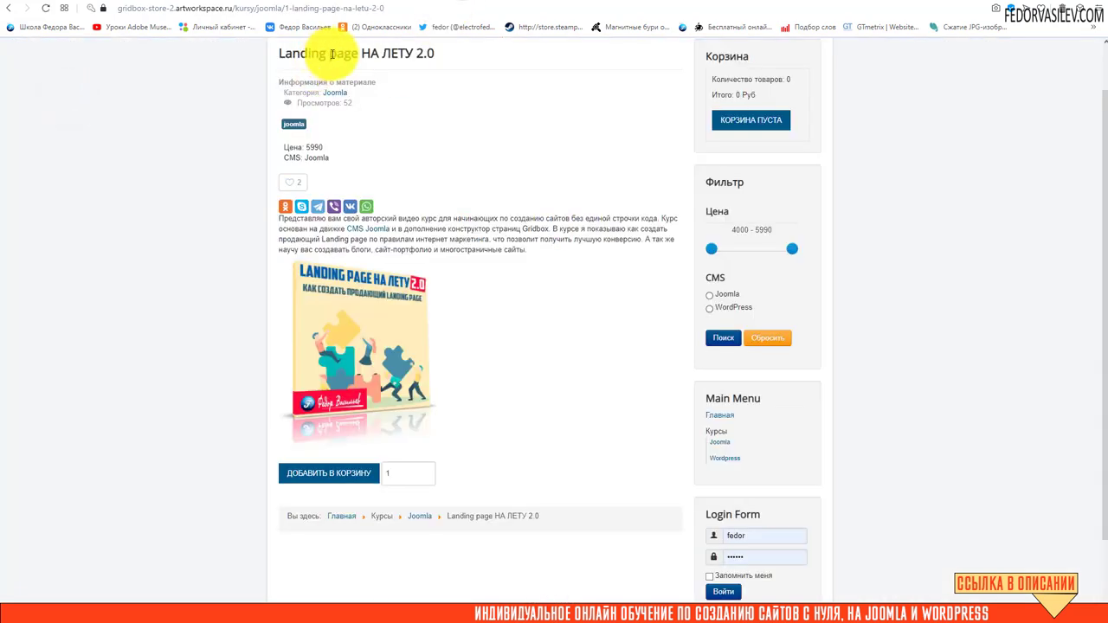
click(337, 52)
scroll(691, 352, down, 2)
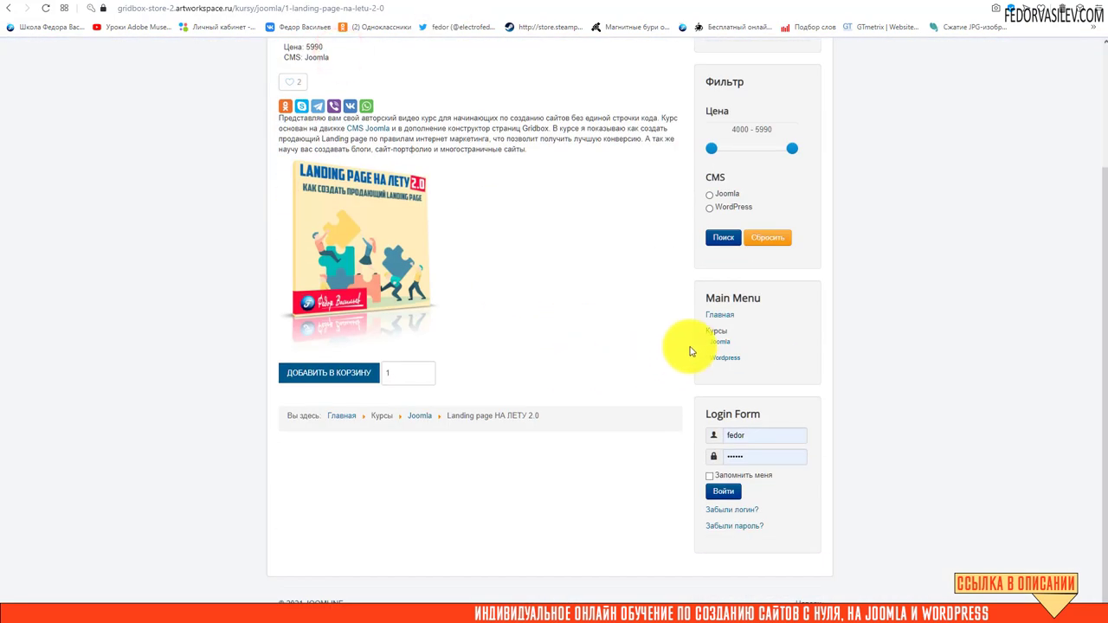
click(719, 344)
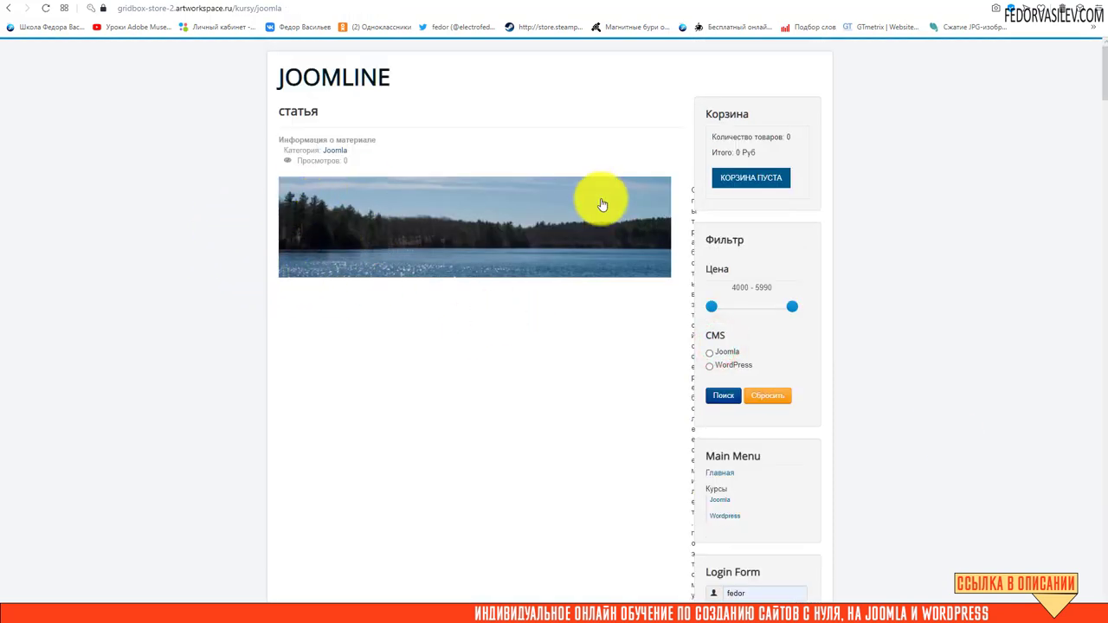
scroll(617, 209, down, 4)
scroll(617, 209, down, 6)
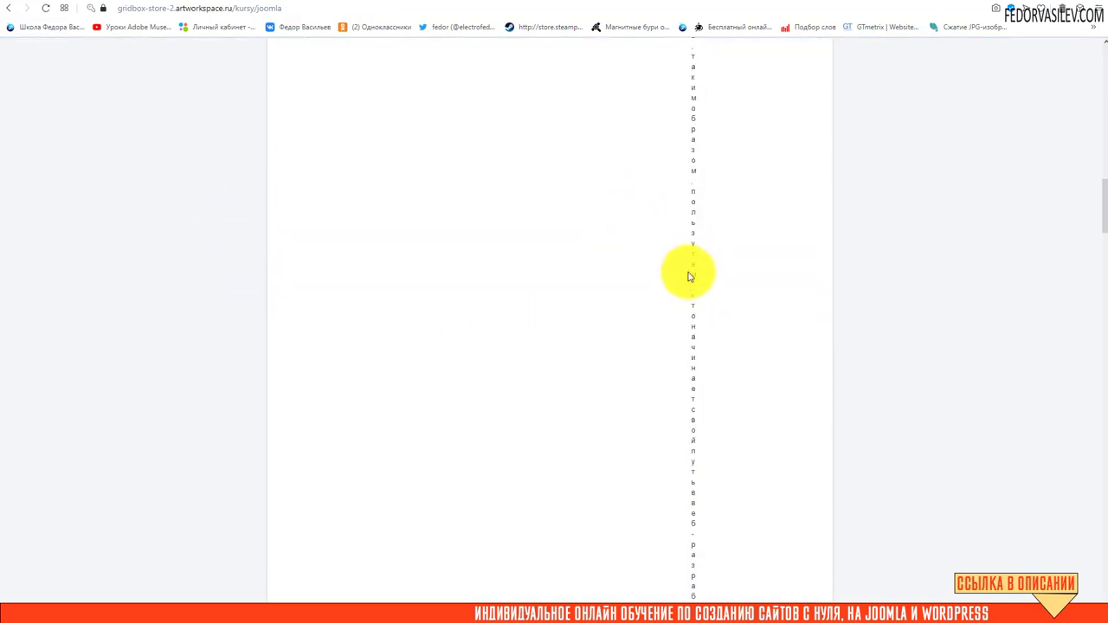
drag(687, 273, 724, 457)
- Return to the article editor, clear the intro text image and go back to the article's content
click(420, 2)
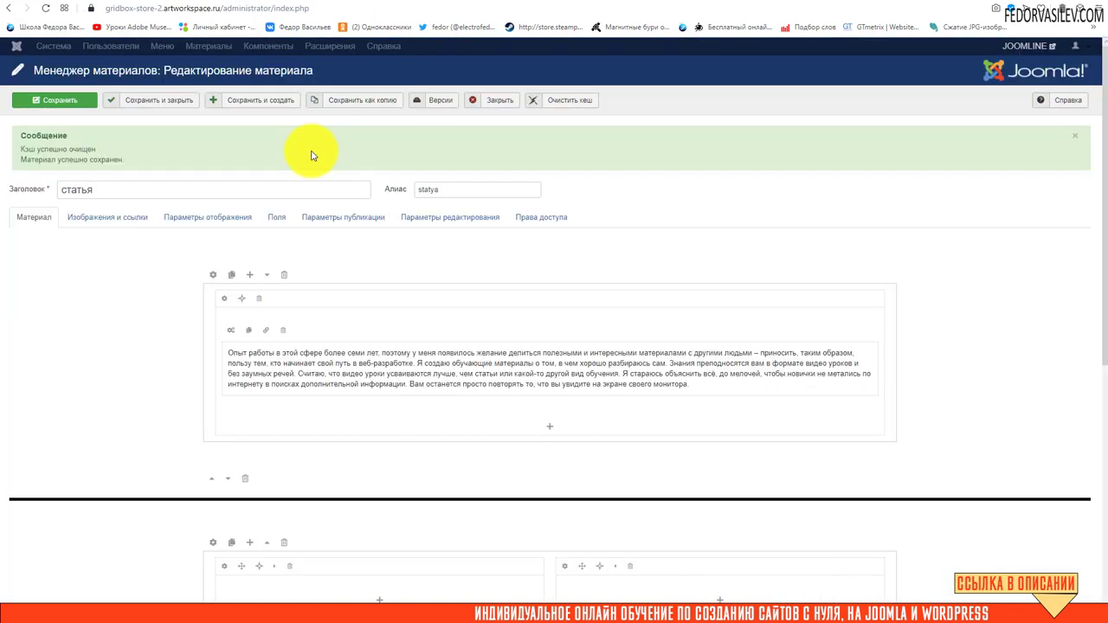
click(128, 218)
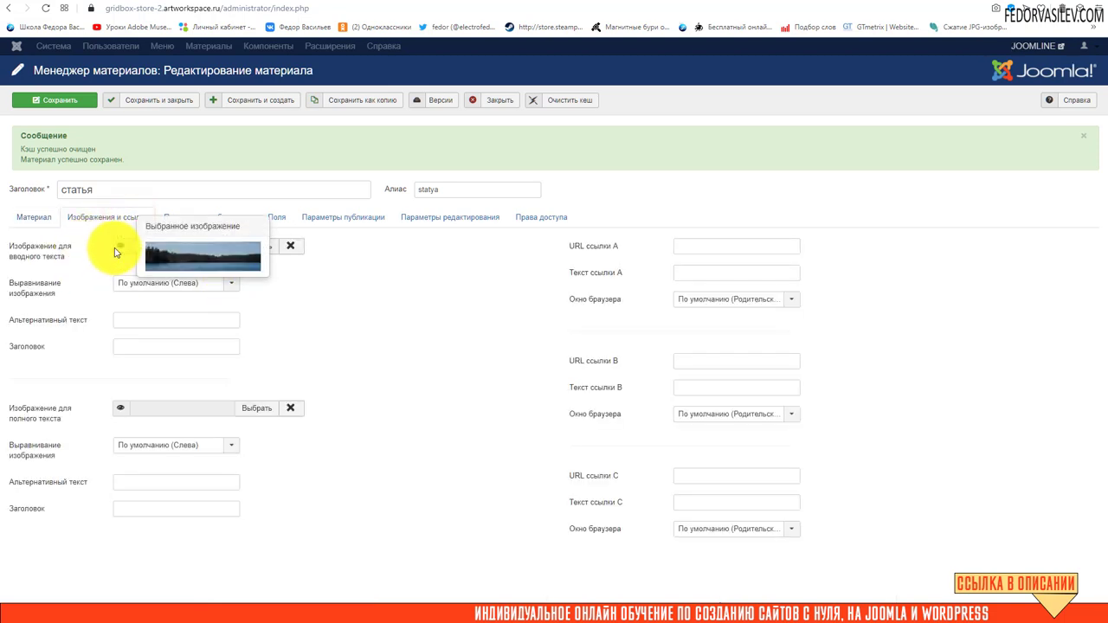
click(291, 246)
click(28, 217)
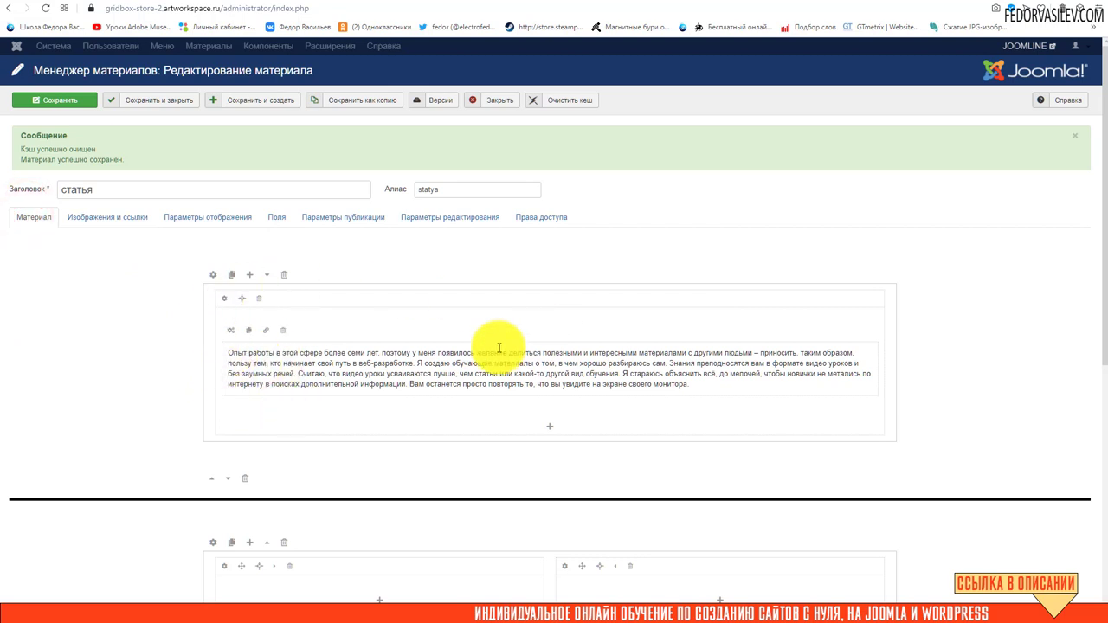
- Add an Image block to the article's first row and move it above the paragraph
click(549, 431)
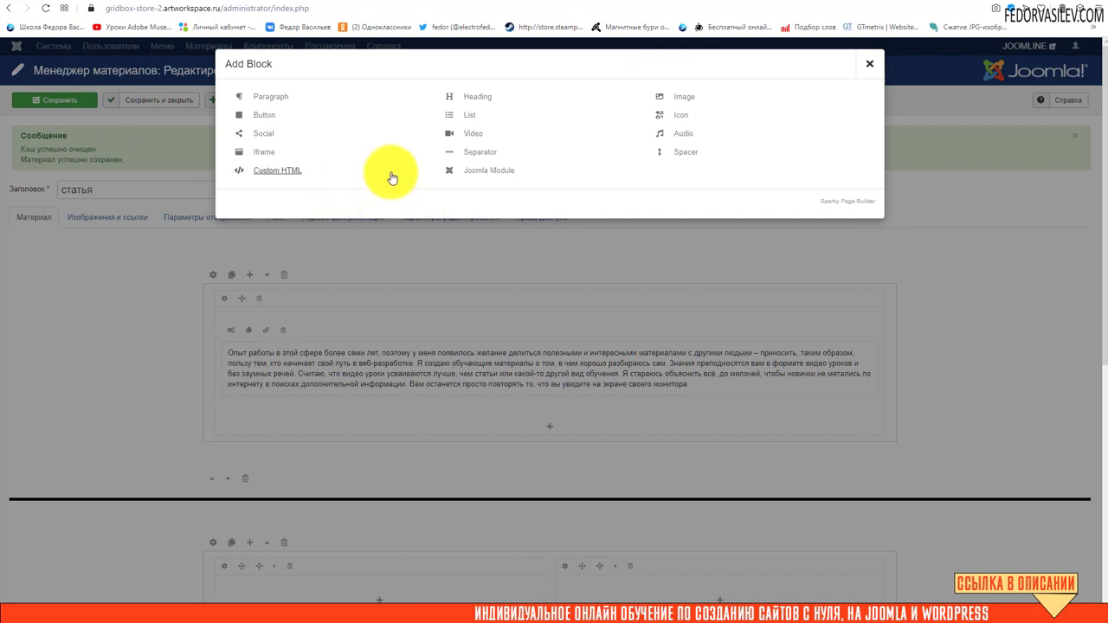
click(684, 105)
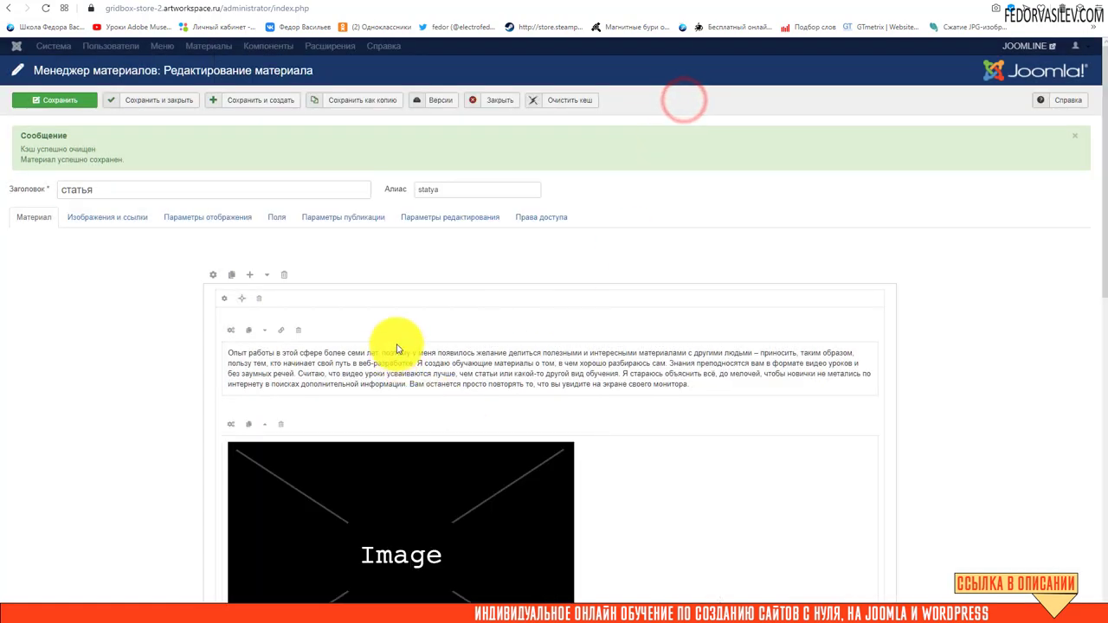
scroll(396, 341, down, 2)
click(265, 253)
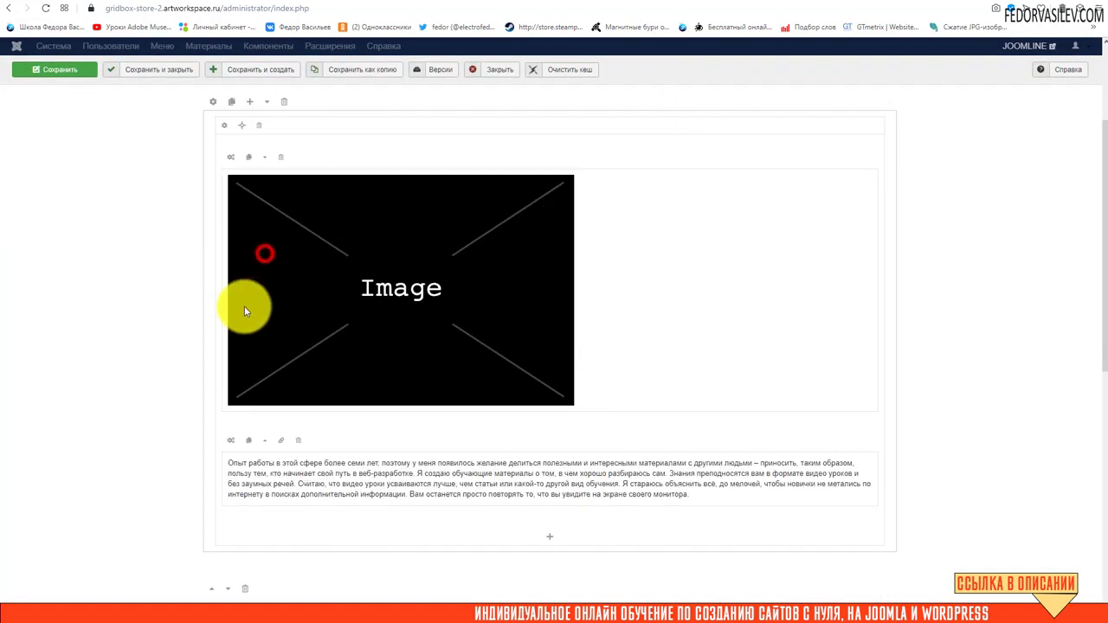
- Set the Image block's source to maple.jpg from the headers folder
scroll(217, 366, up, 3)
scroll(284, 395, down, 2)
scroll(286, 390, down, 3)
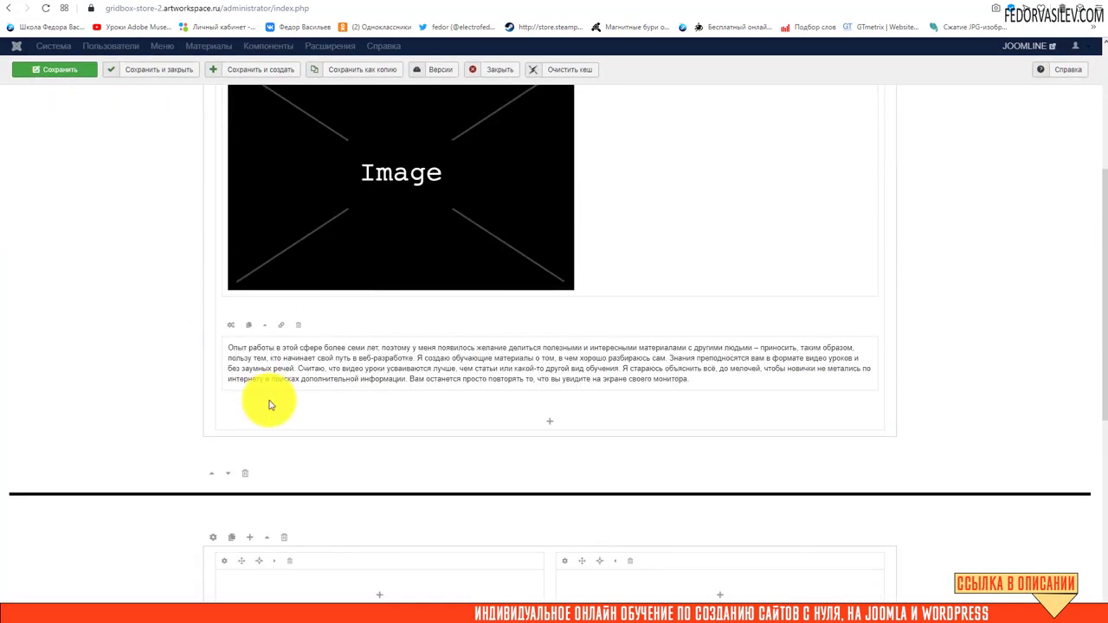
scroll(424, 387, up, 3)
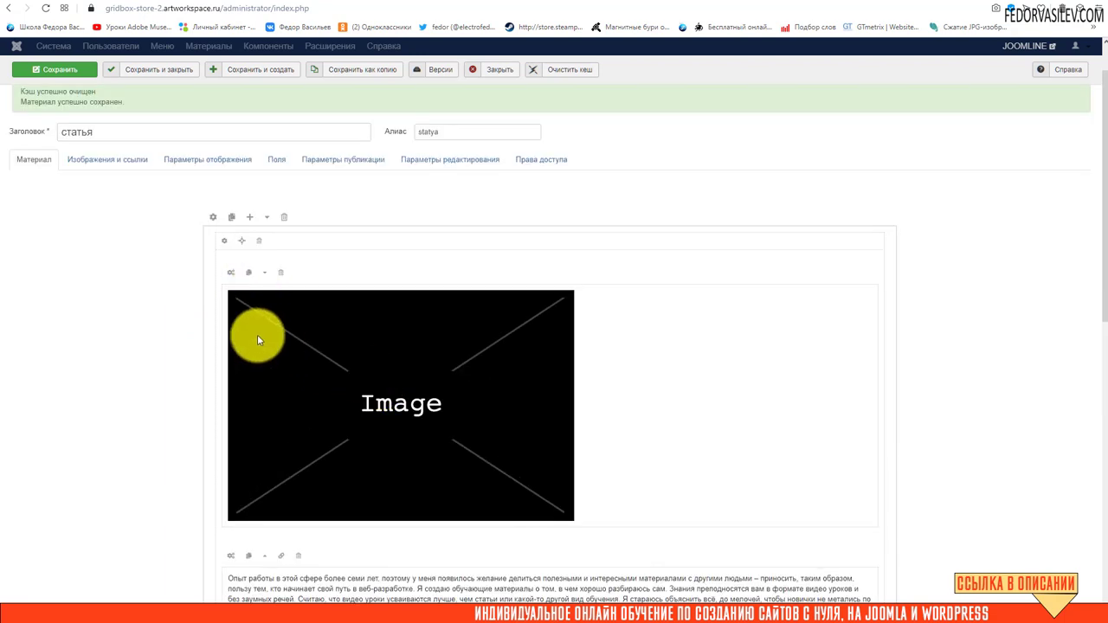
scroll(257, 340, up, 1)
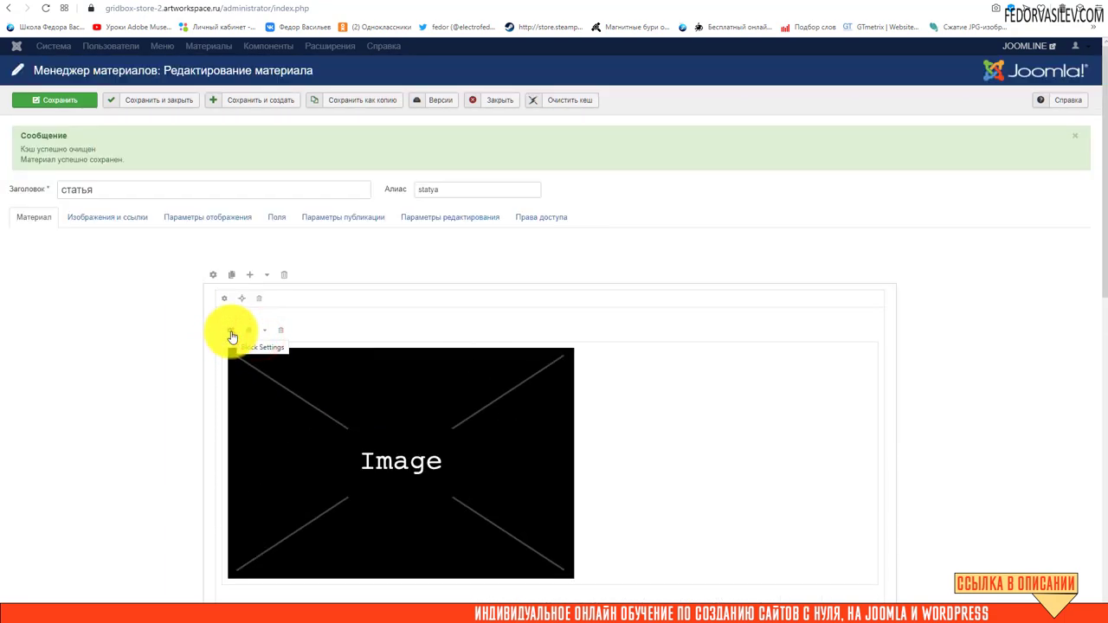
click(231, 334)
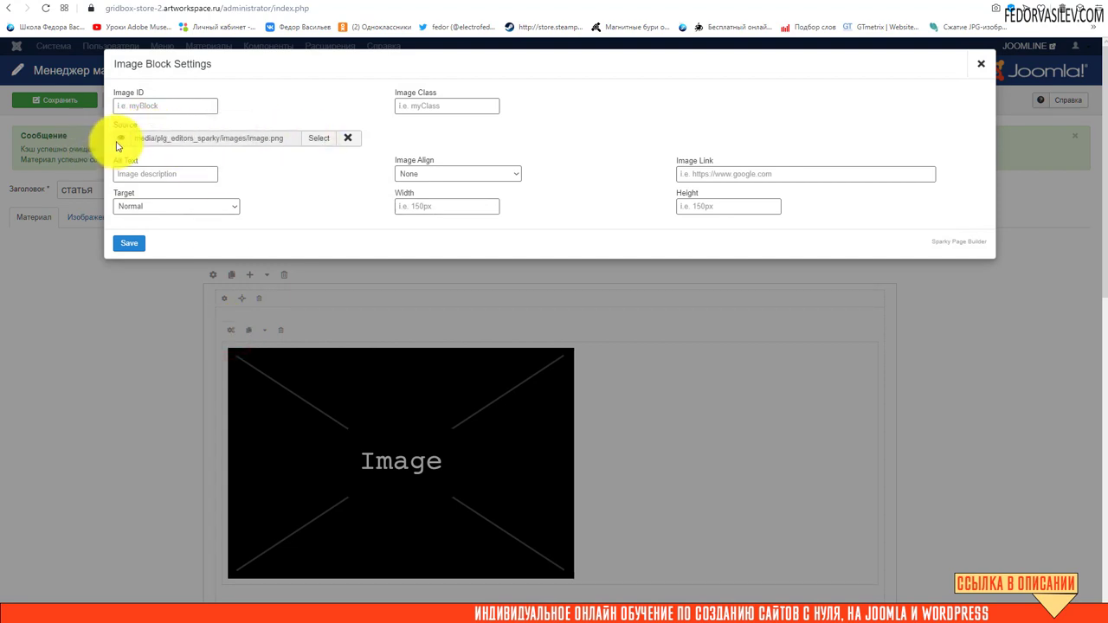
click(316, 140)
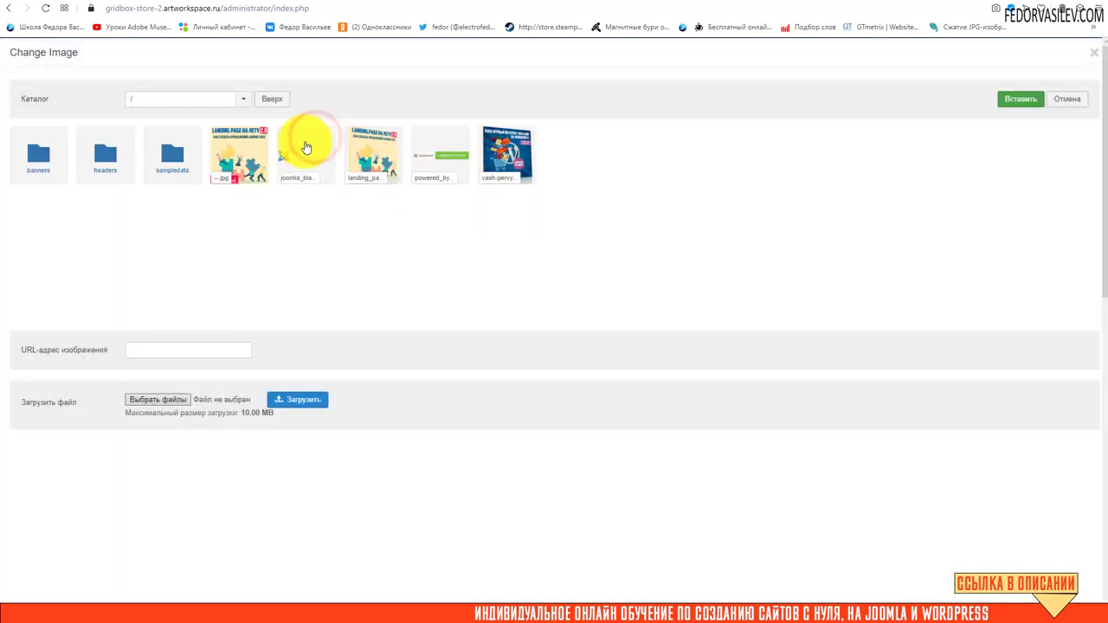
click(106, 154)
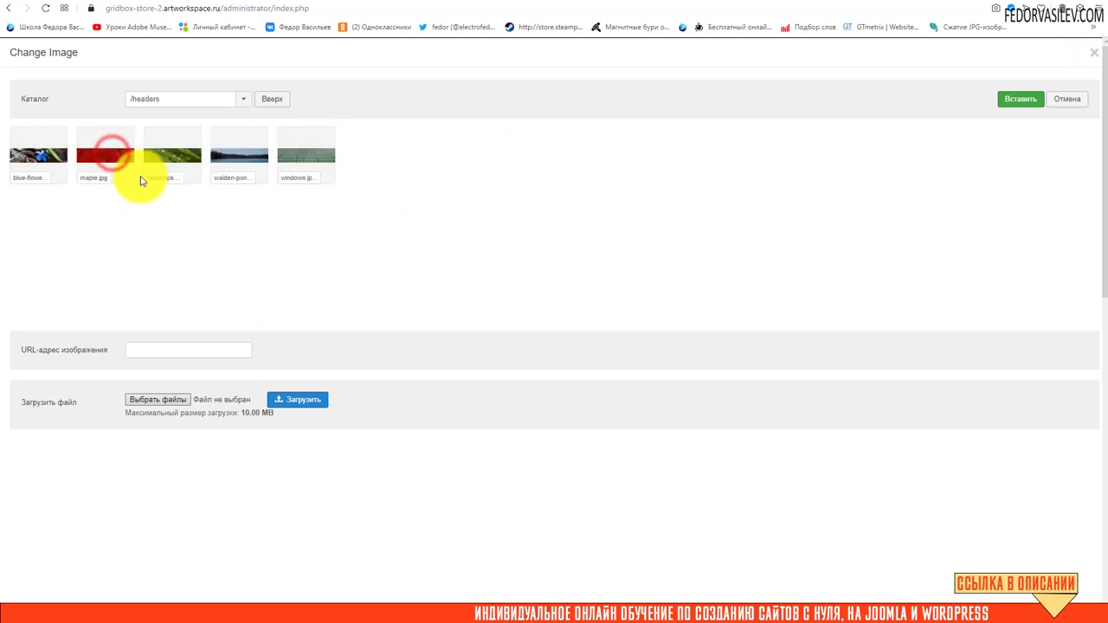
click(117, 160)
click(1012, 101)
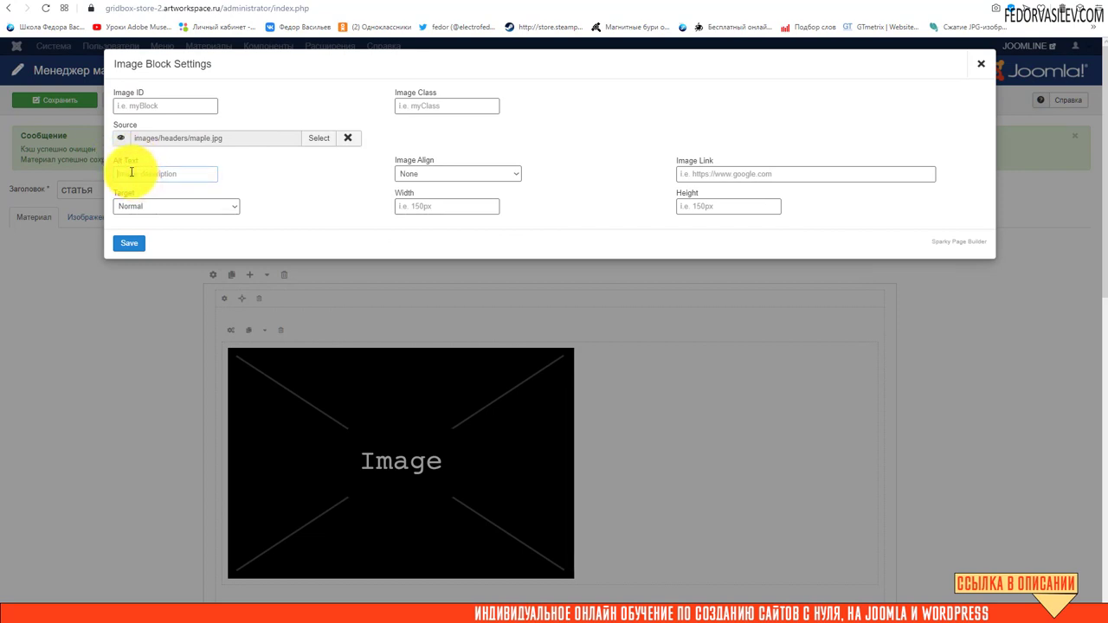
- Set the Image block's alignment to Center and save the block settings
click(160, 200)
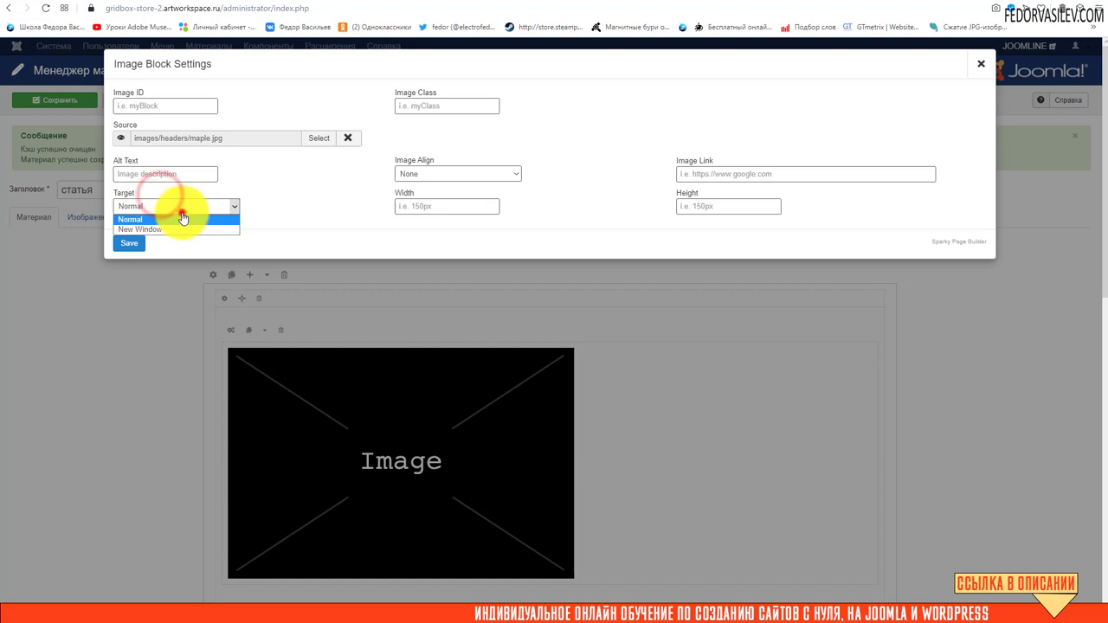
click(289, 198)
click(428, 173)
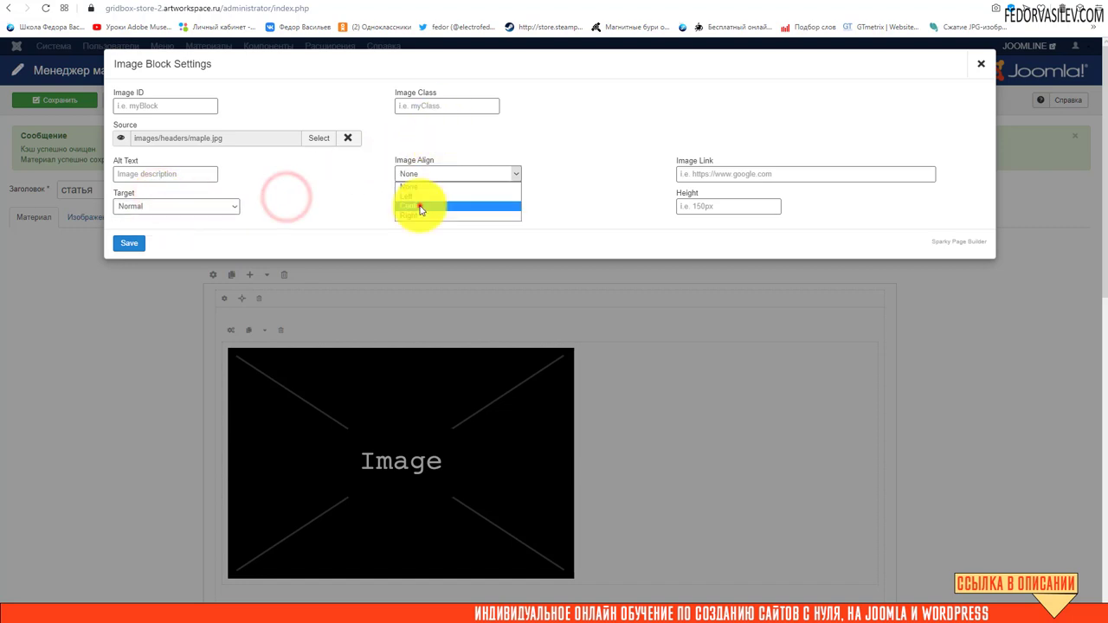
click(418, 206)
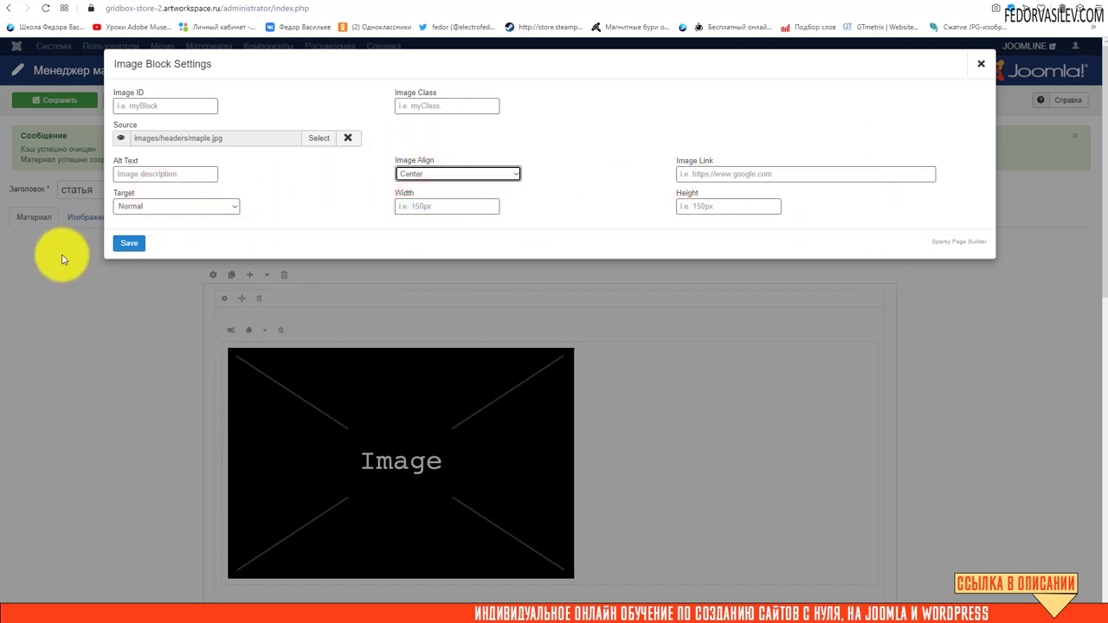
click(123, 245)
- Save the article and reload the Joomla category page on the public site
scroll(290, 366, down, 2)
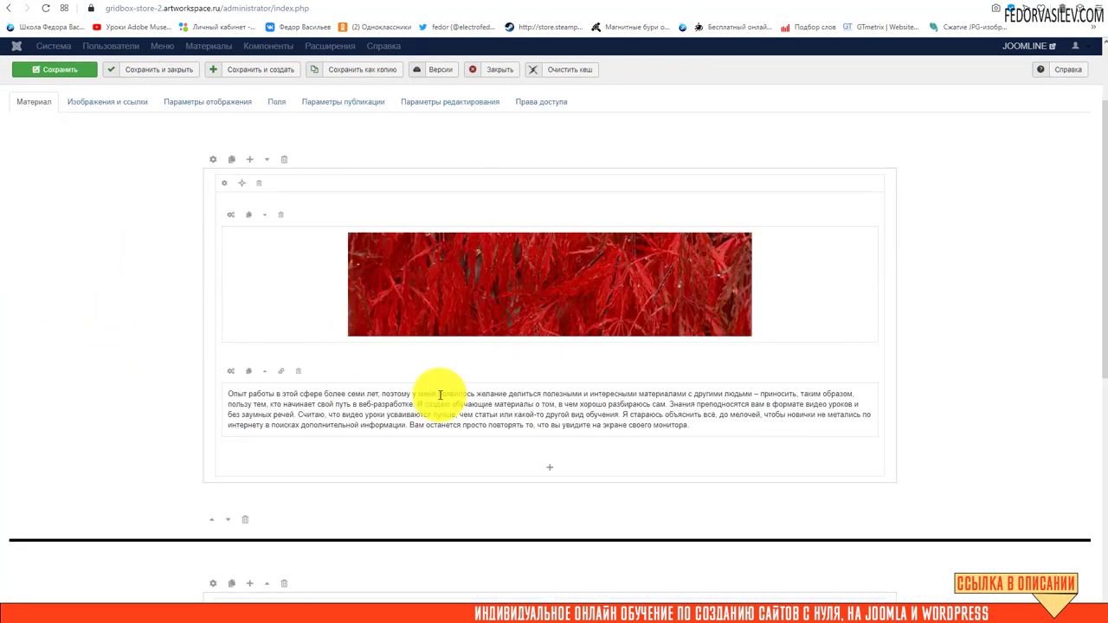
scroll(21, 155, up, 2)
click(35, 99)
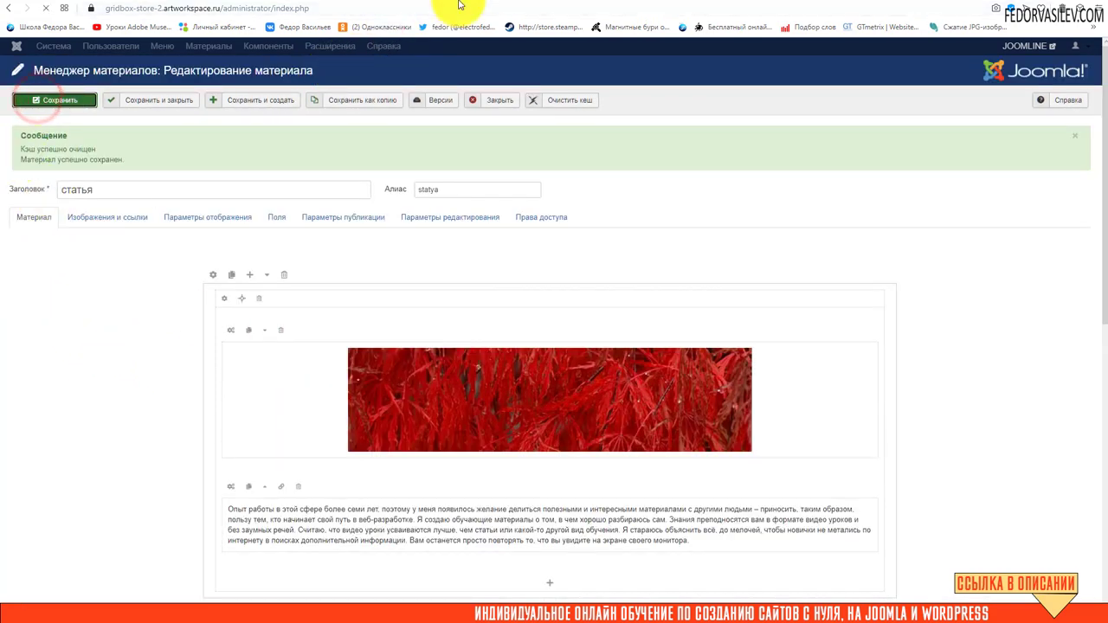
click(459, 2)
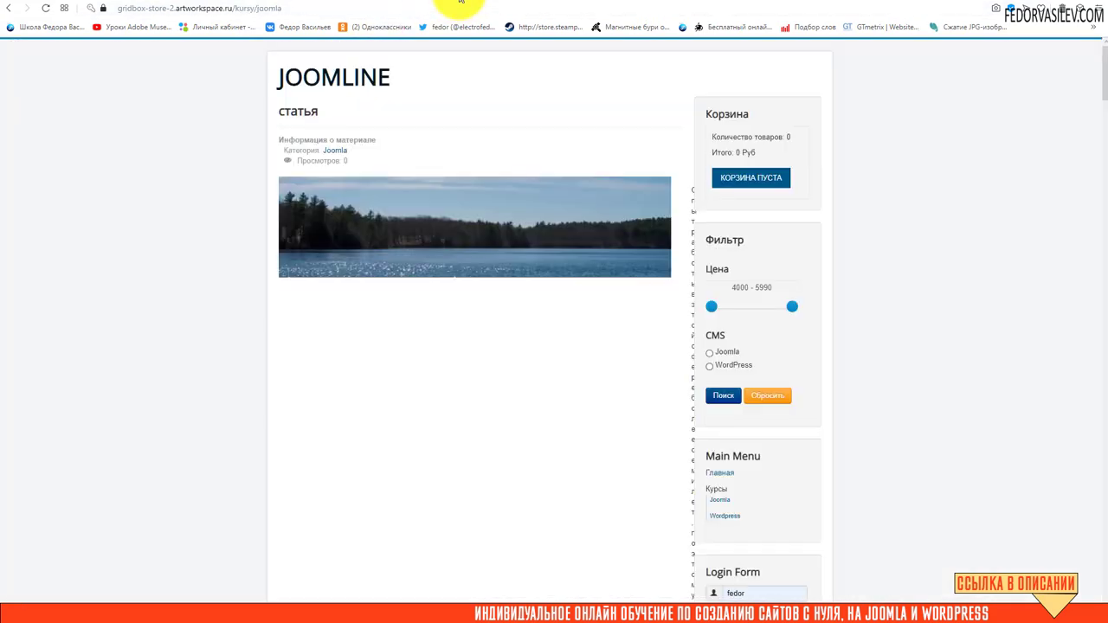
click(45, 9)
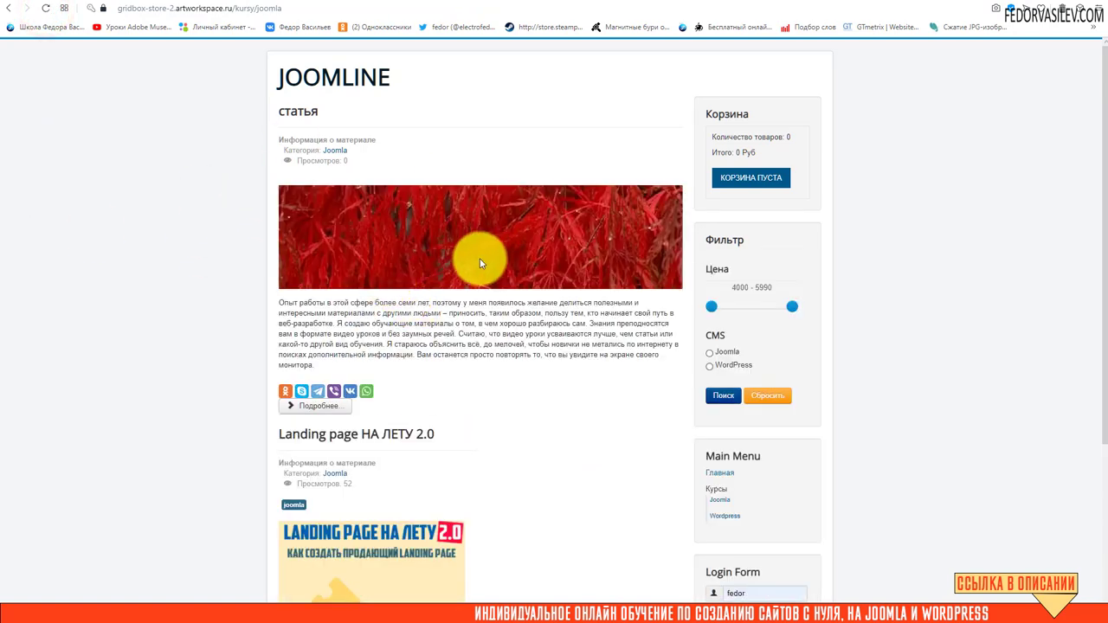
- Examine the article's image and link settings, comparing them with the content built in the page builder
click(438, 0)
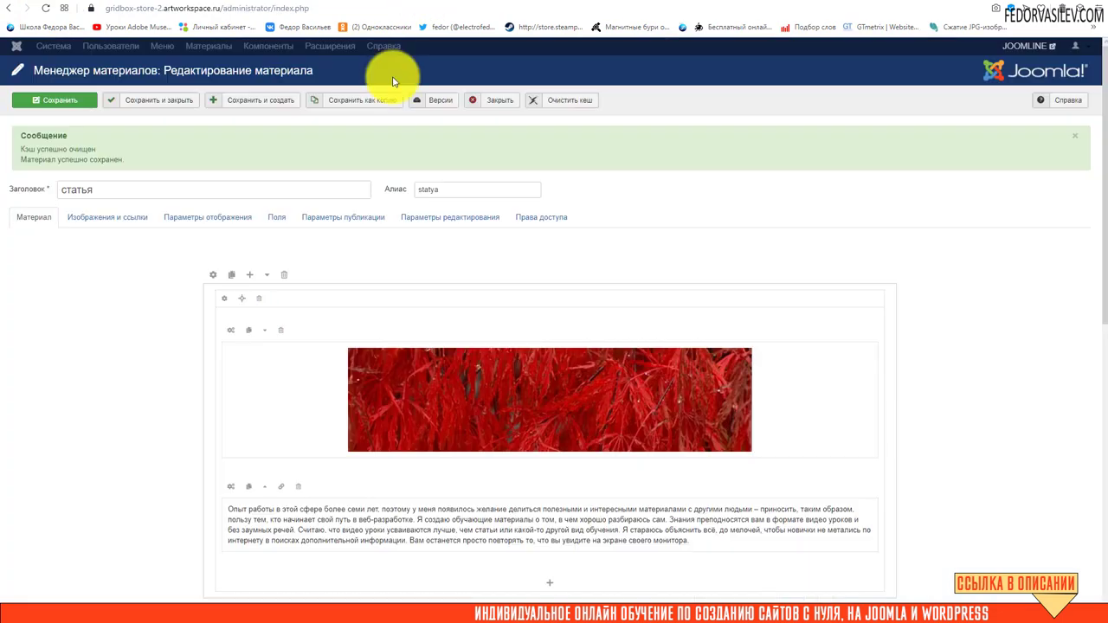
click(118, 227)
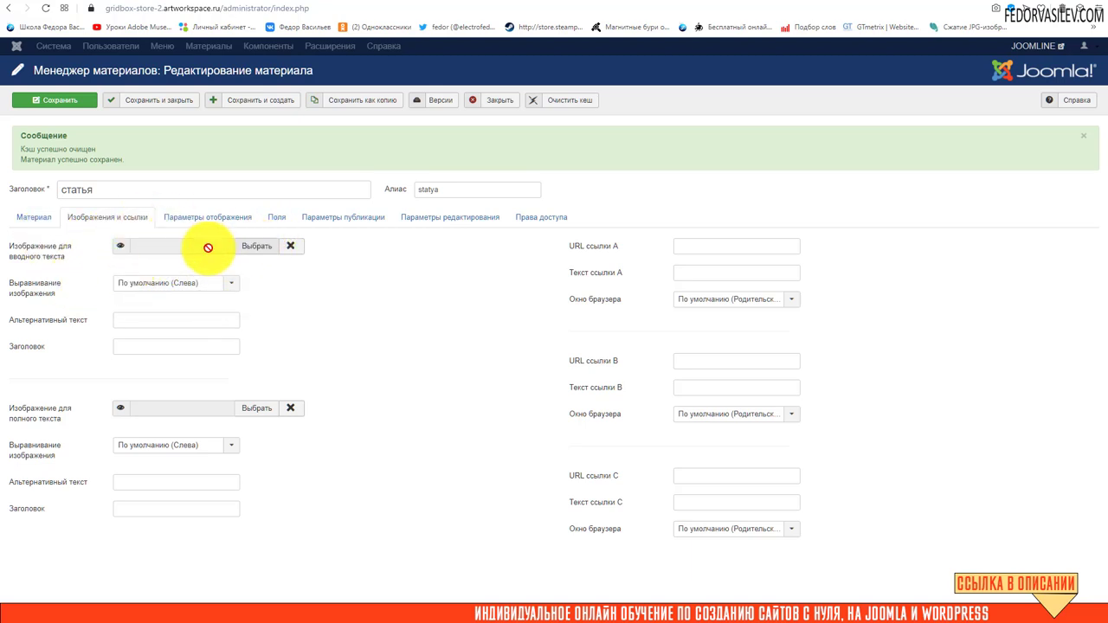
click(37, 217)
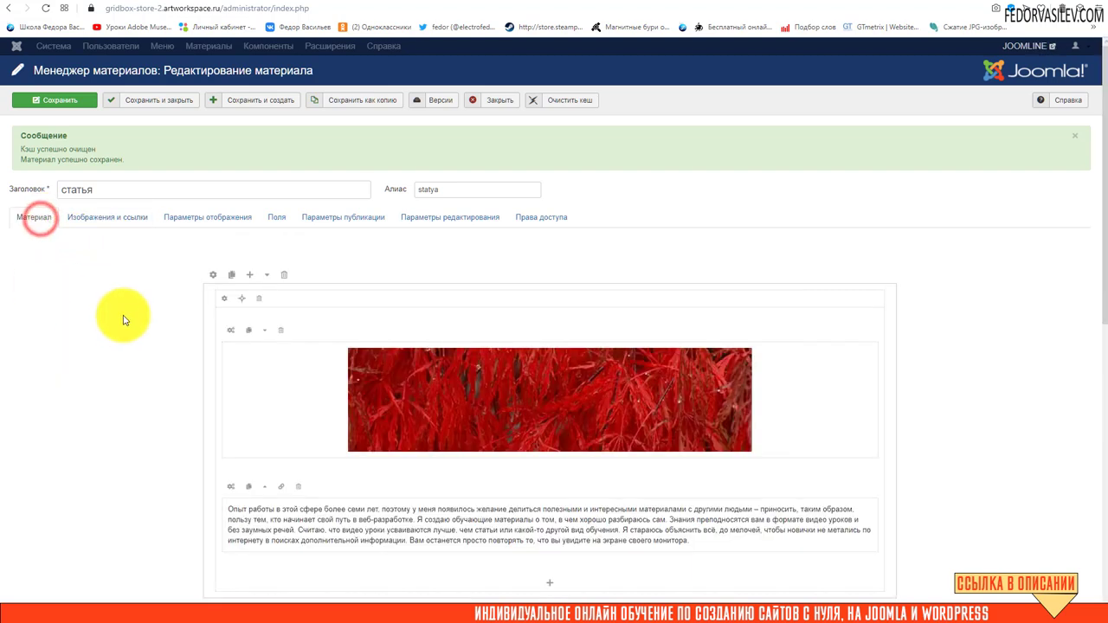
click(112, 217)
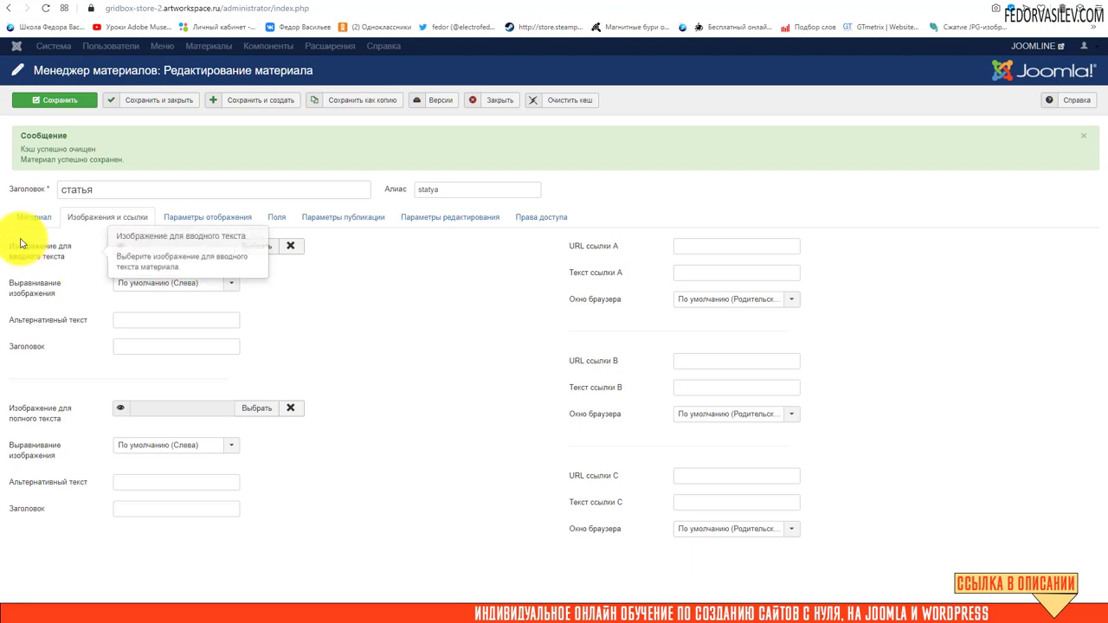
mouse_move(40, 260)
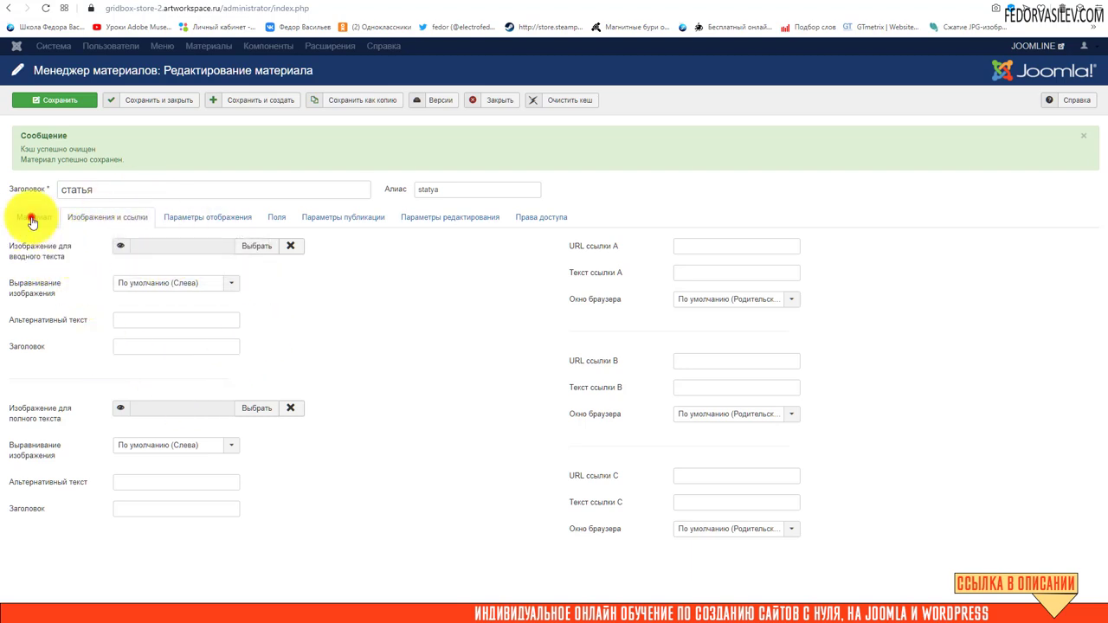
click(31, 217)
click(68, 219)
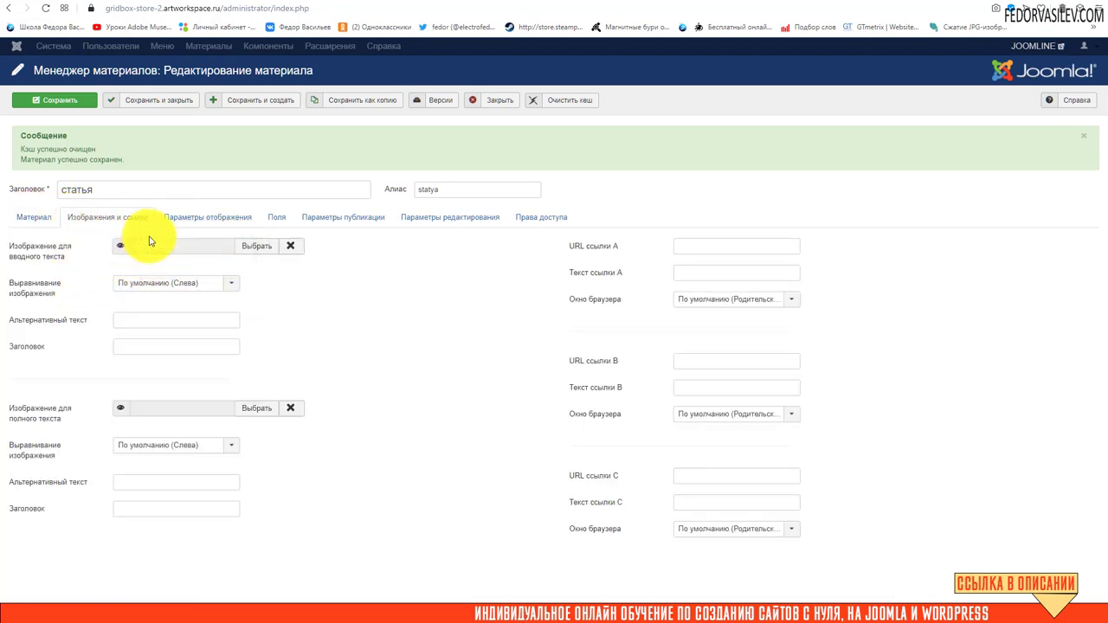
click(31, 217)
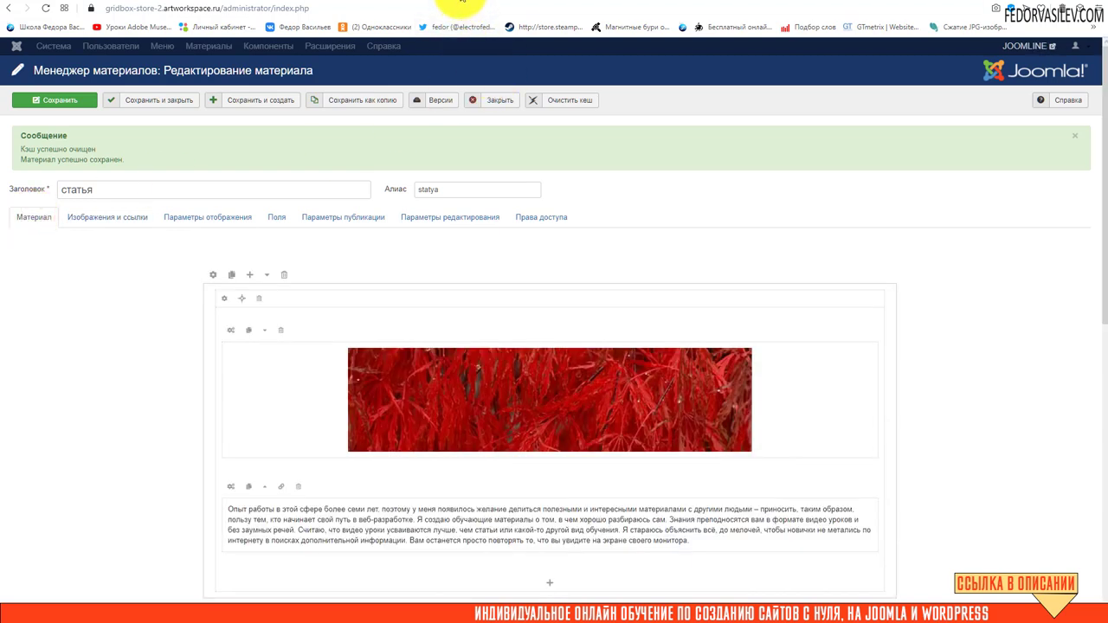
- Open the full version of the new article on the public site and look through its page
click(463, 4)
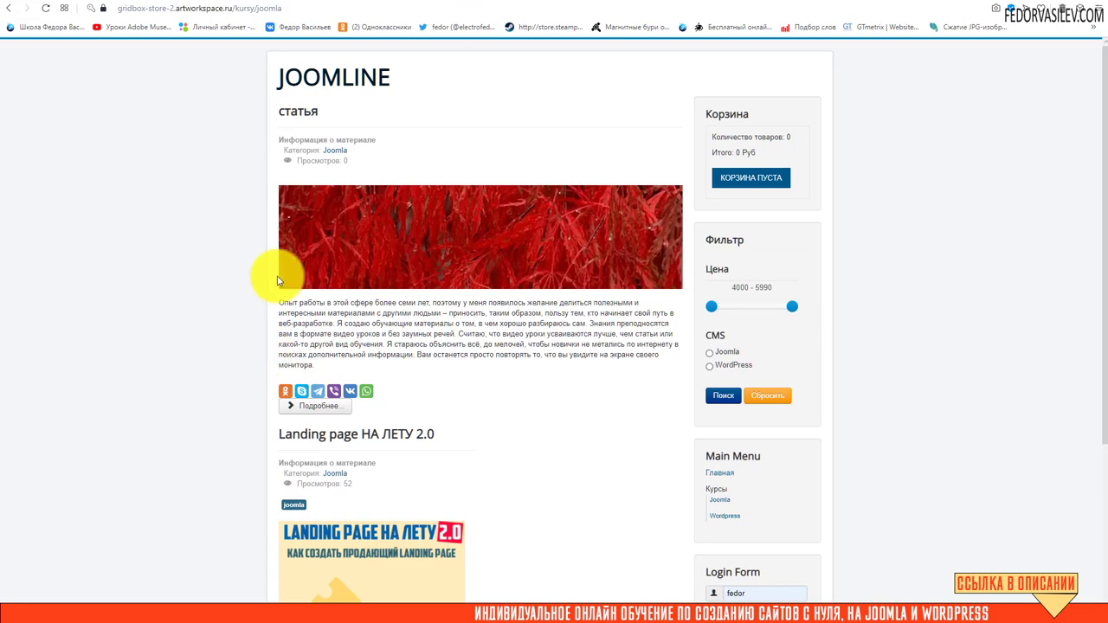
click(309, 407)
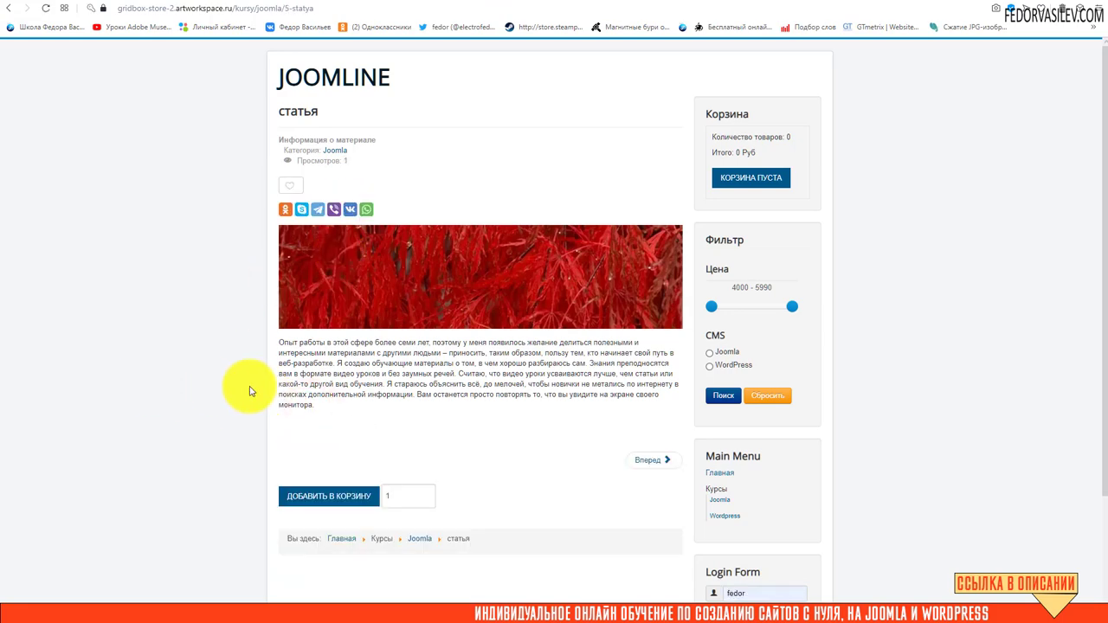
scroll(248, 389, down, 2)
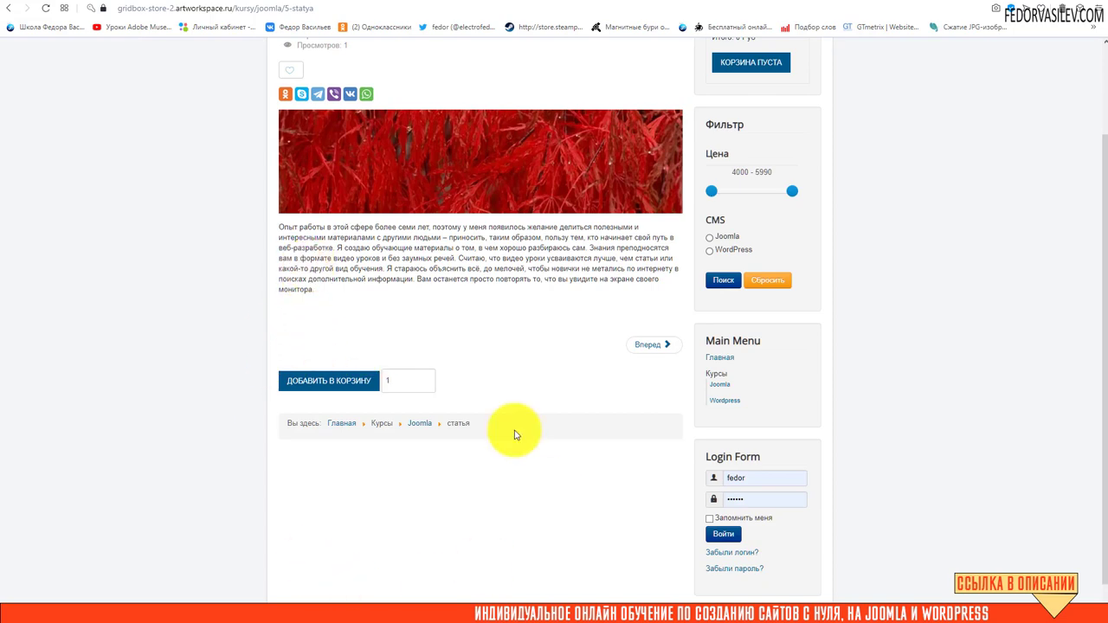
scroll(346, 308, up, 2)
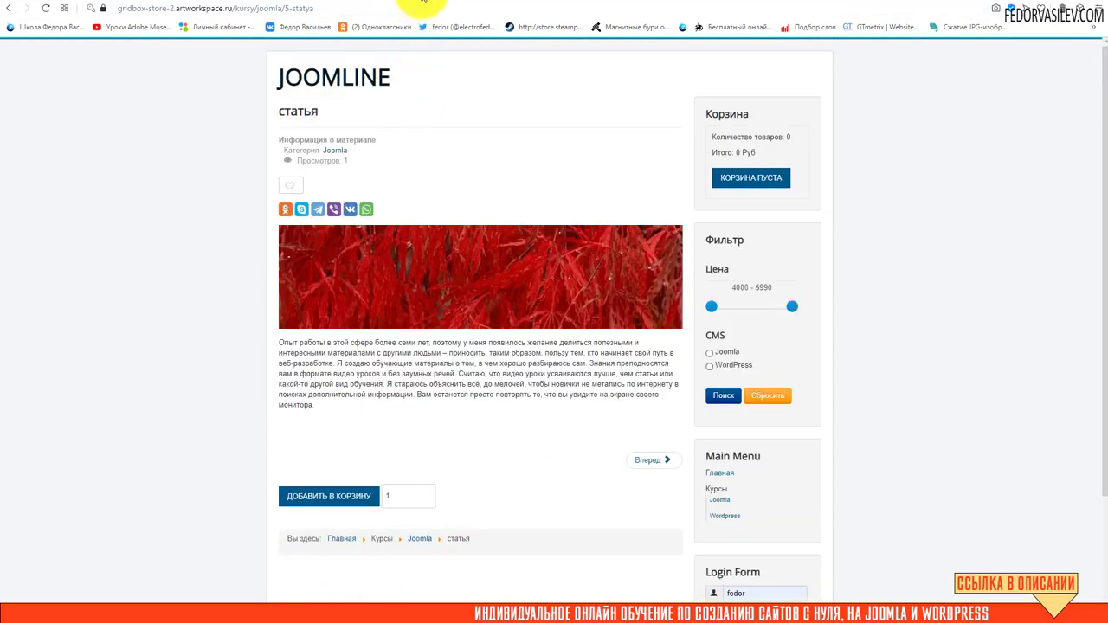
- In the article editor, set the background color of the two-column row below the Read More line to rgba(255, 92, 92, 1)
click(422, 2)
scroll(317, 286, down, 4)
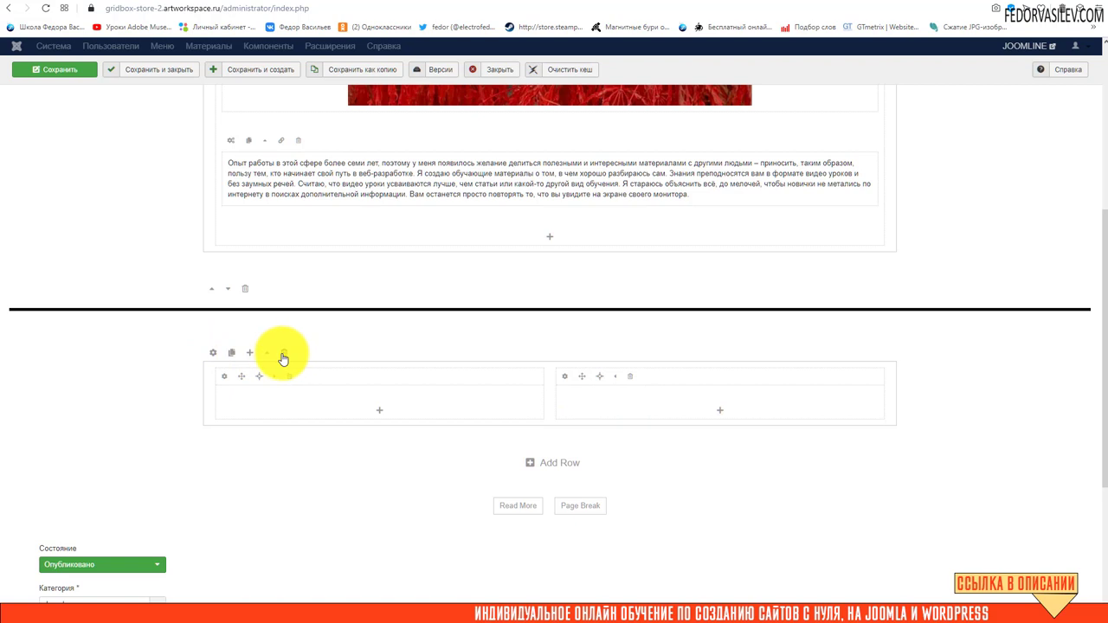
click(212, 350)
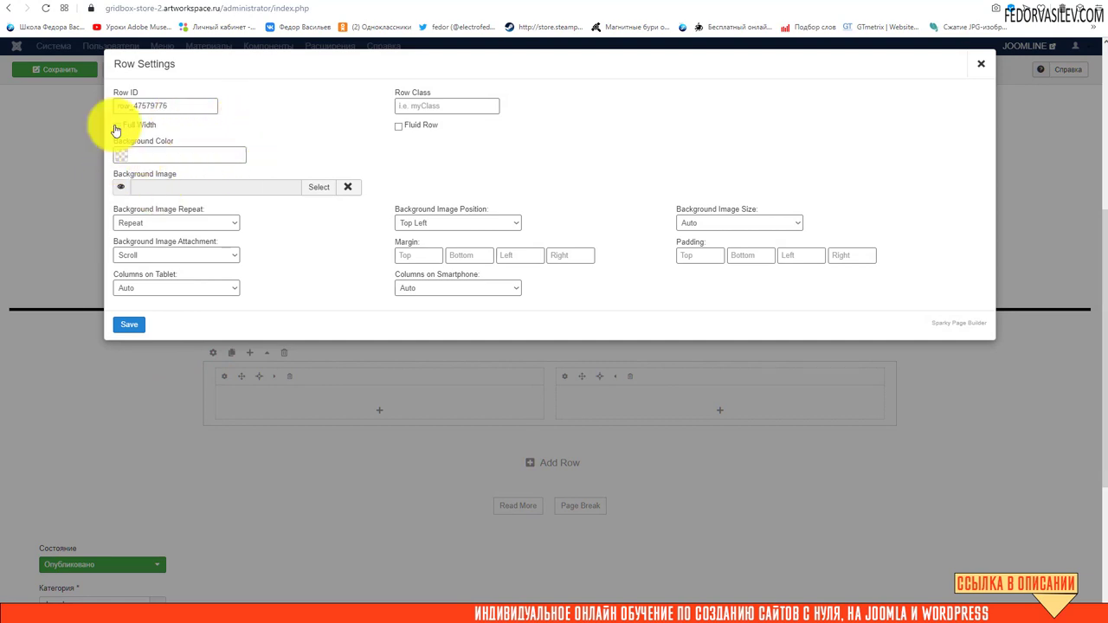
click(446, 1)
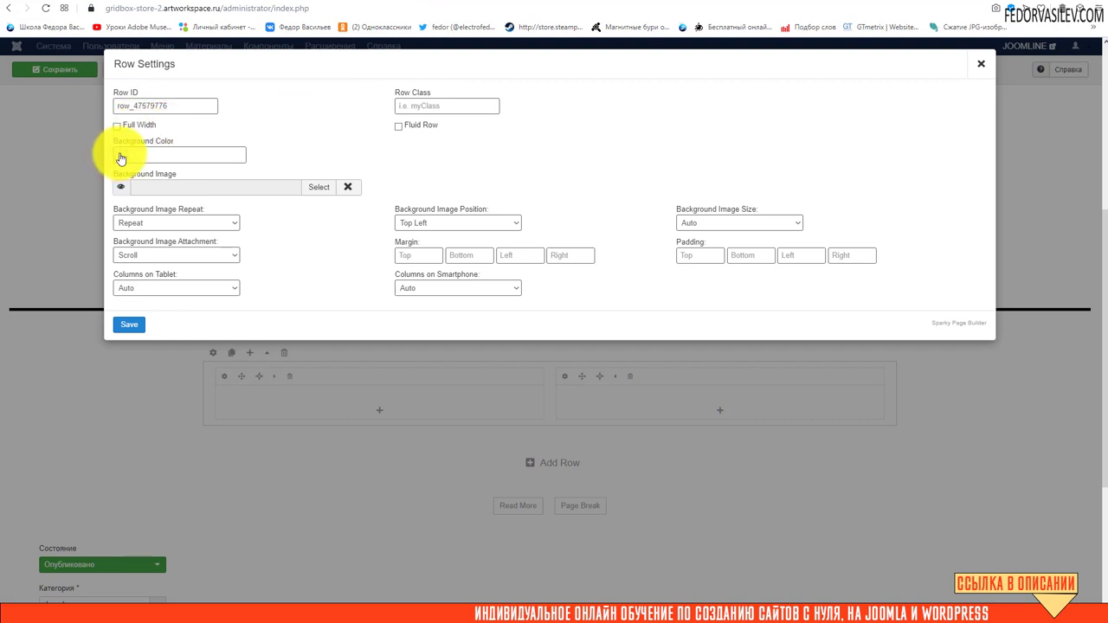
click(120, 154)
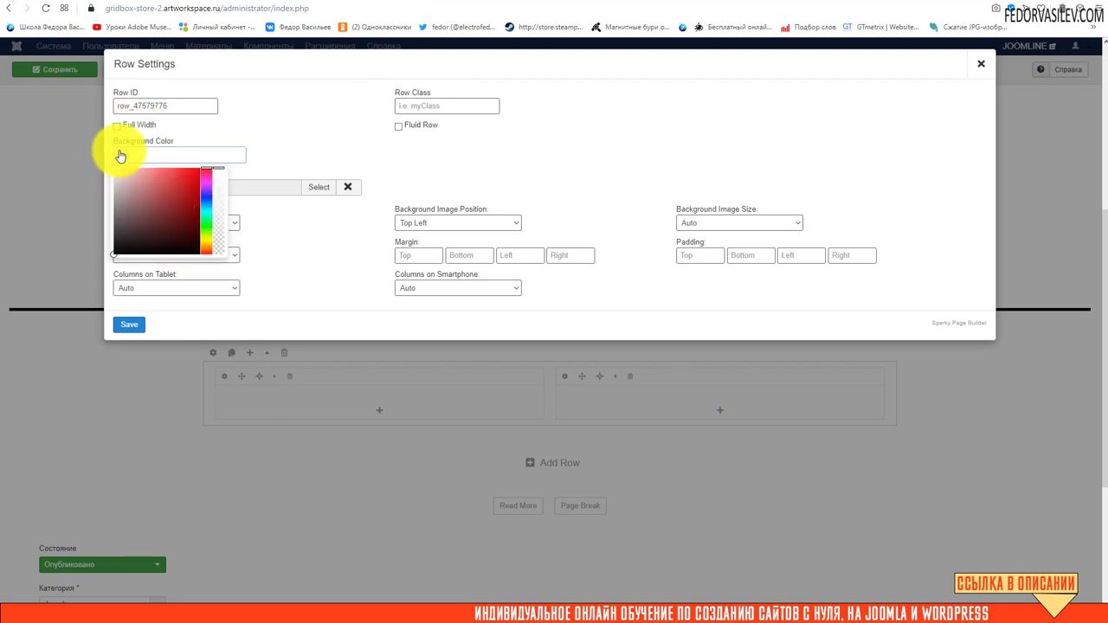
click(168, 212)
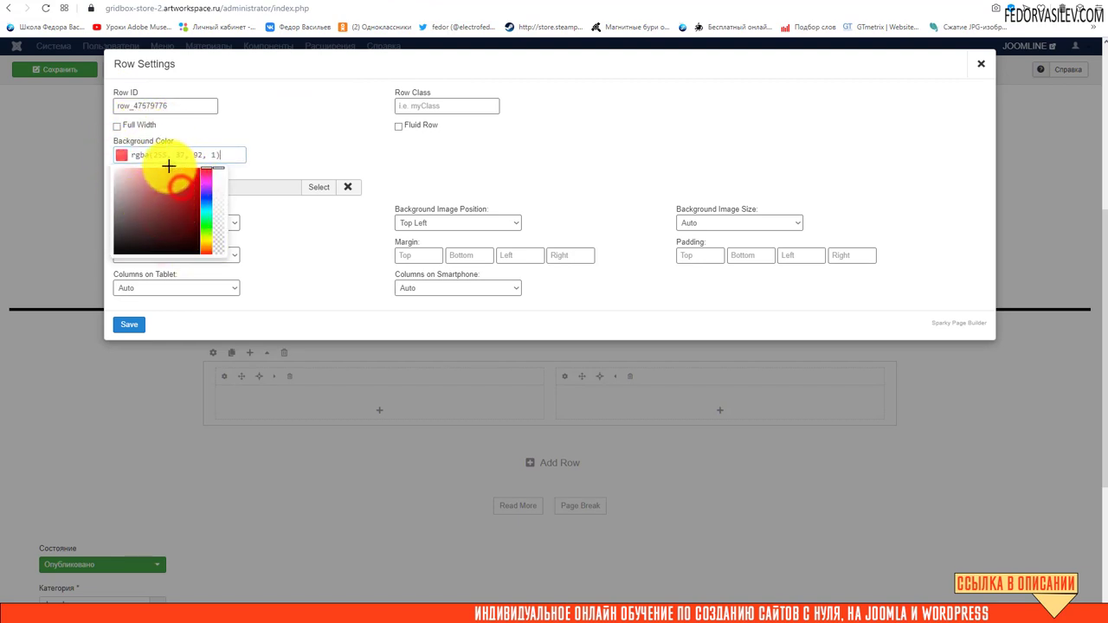
click(286, 130)
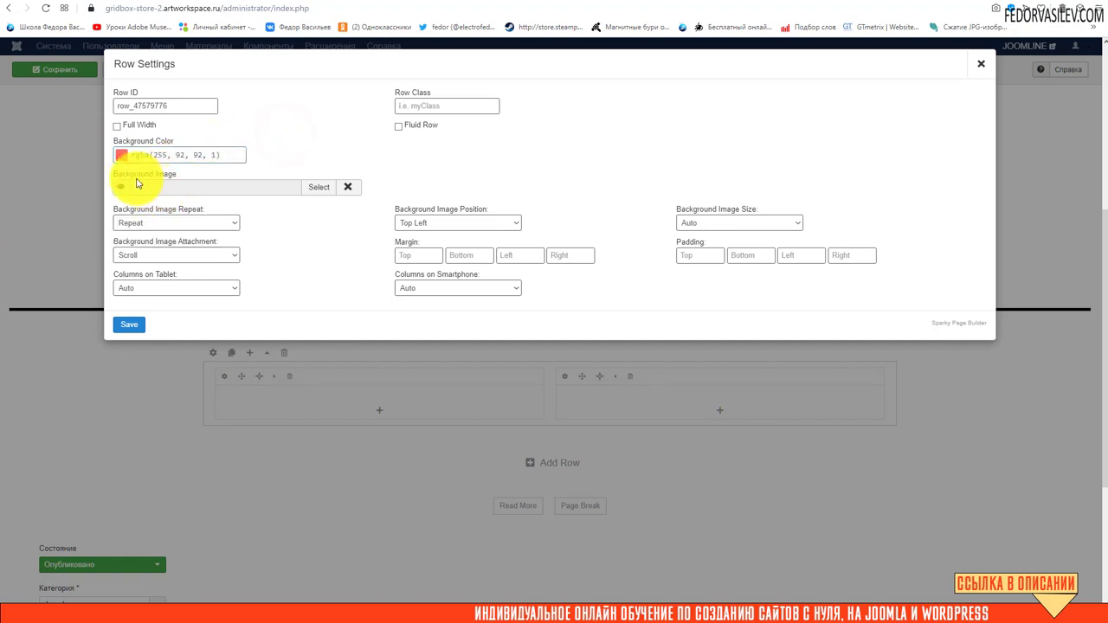
- Review the row's background repeat, background attachment and tablet column options, and save the row settings
click(160, 222)
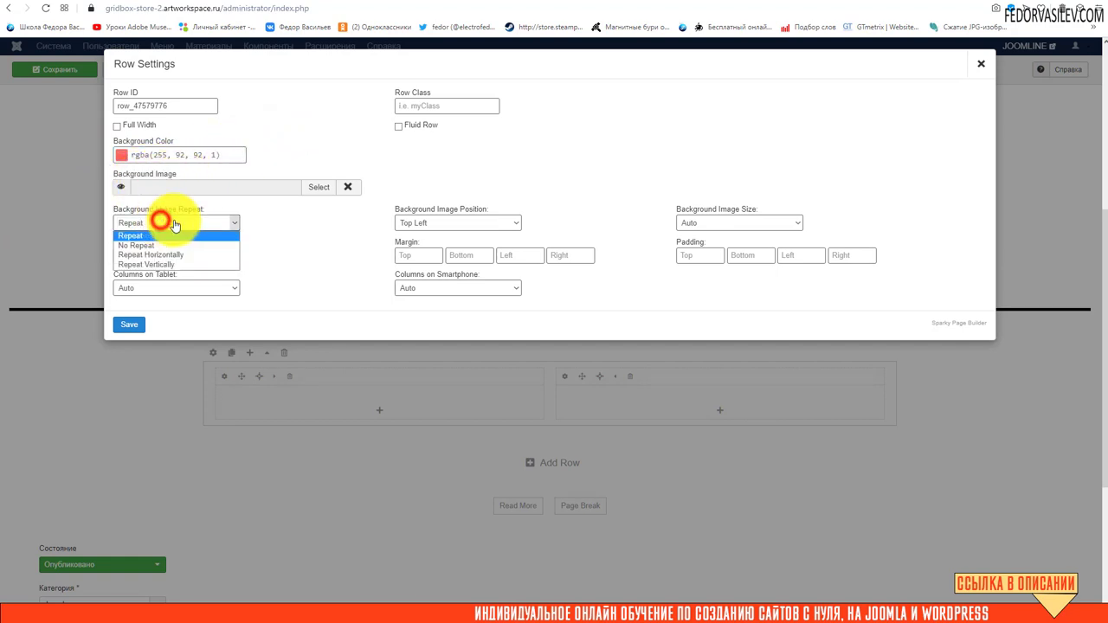
click(289, 226)
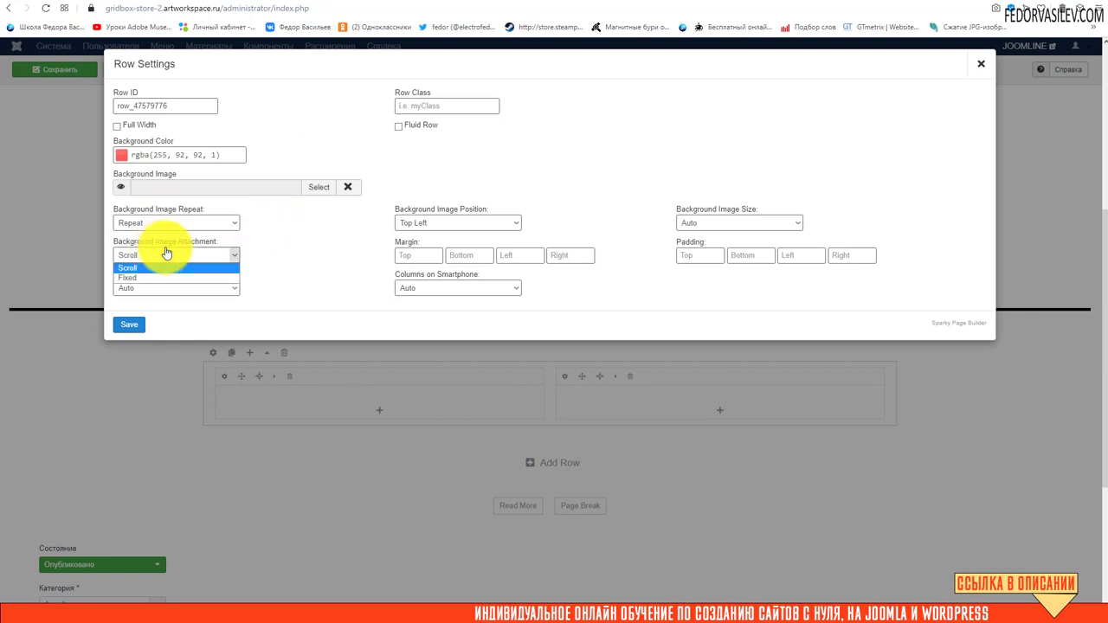
click(315, 231)
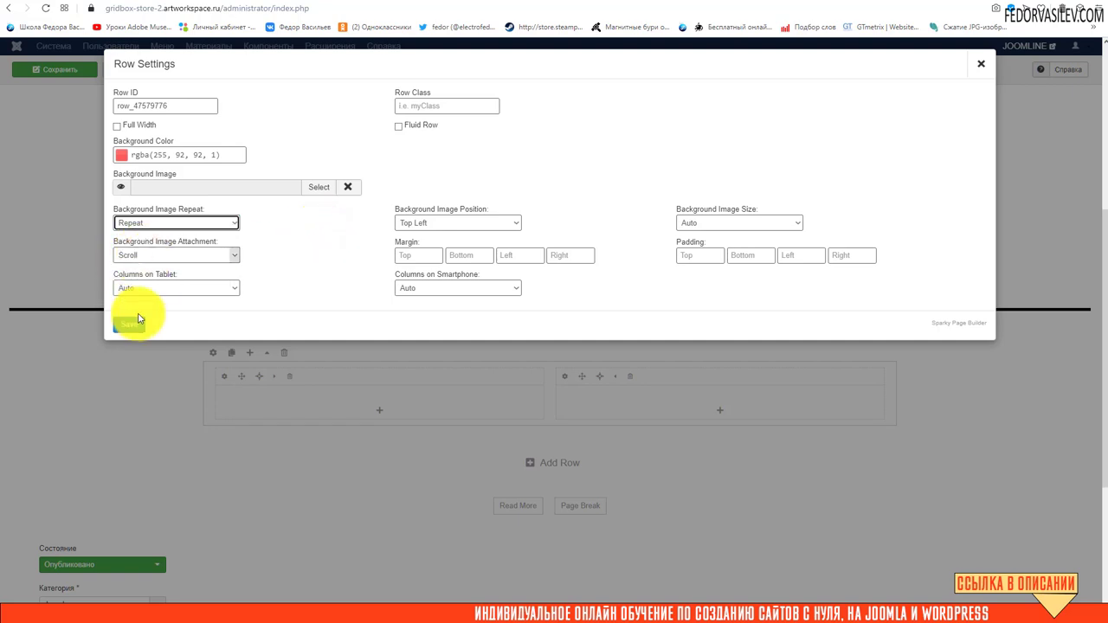
click(141, 289)
click(346, 265)
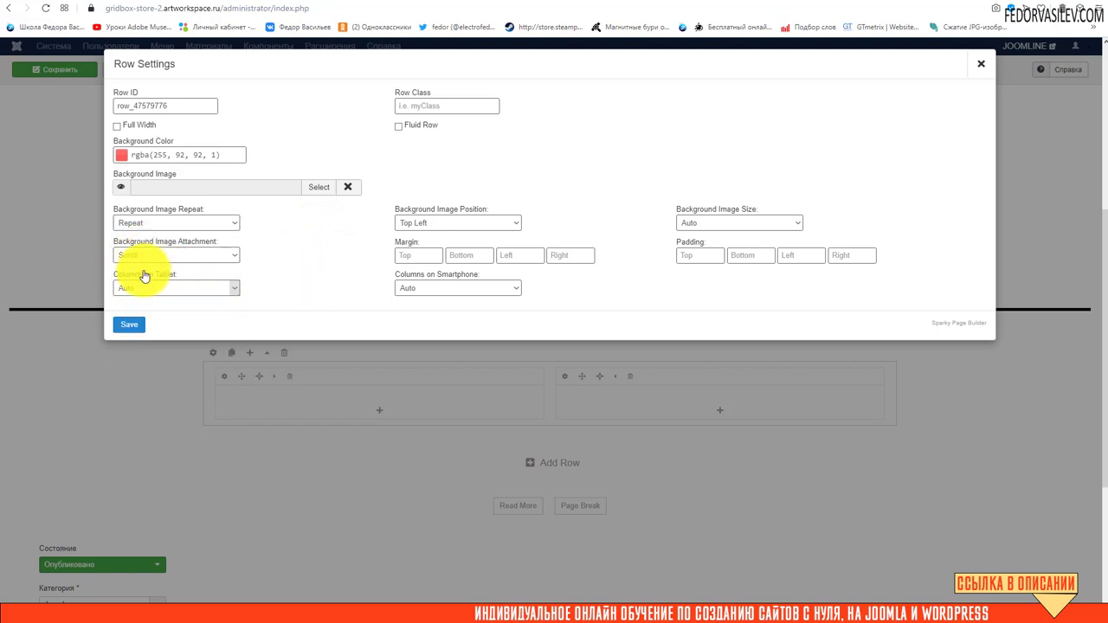
click(128, 329)
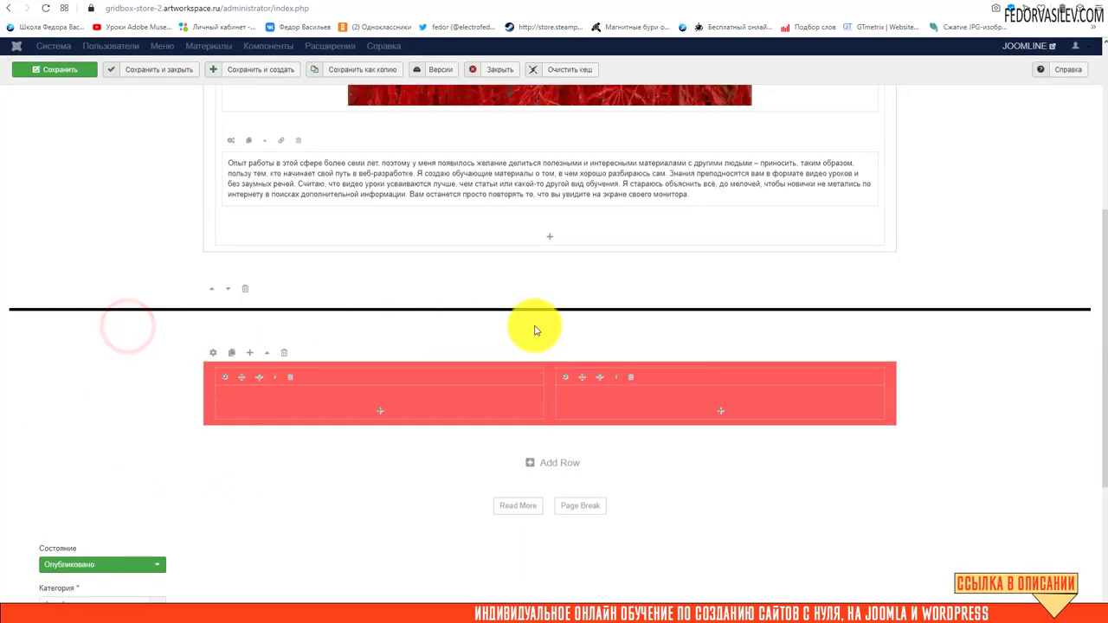
- Save the article and reload its page on the public site to check the colored row
click(55, 69)
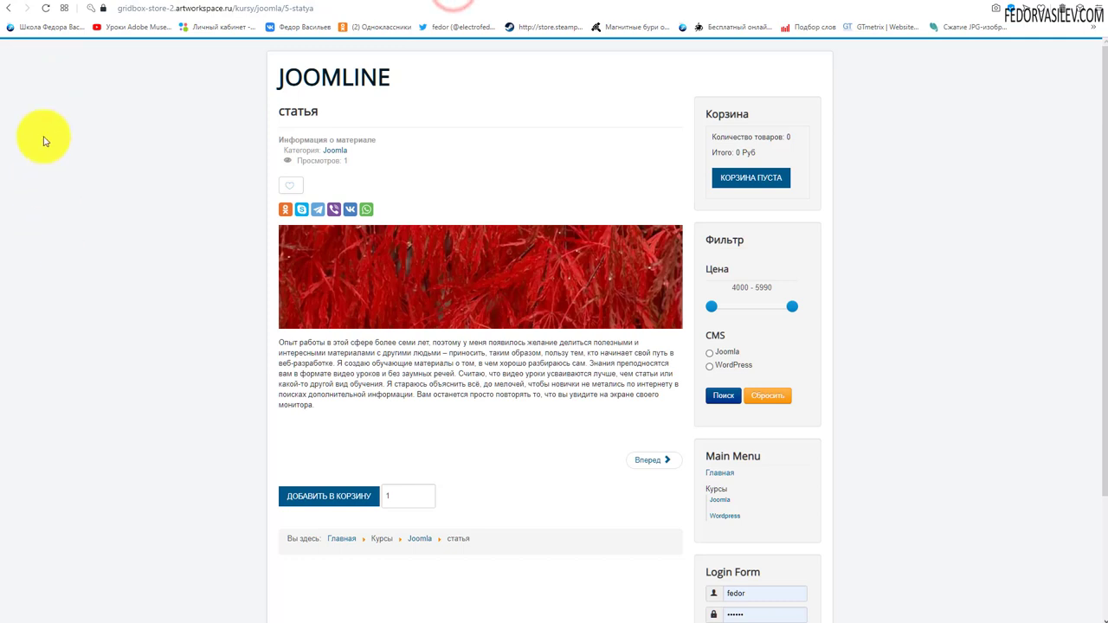
click(46, 10)
scroll(44, 74, down, 2)
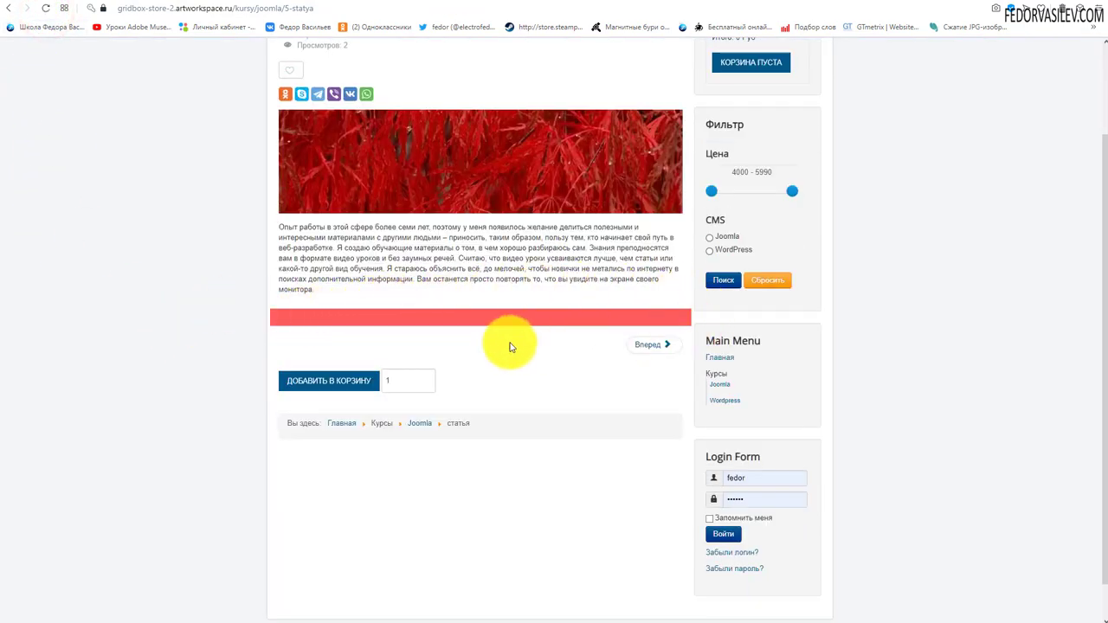
- Back in the article editor, add an Image block to the first column of the red two-column row
click(420, 5)
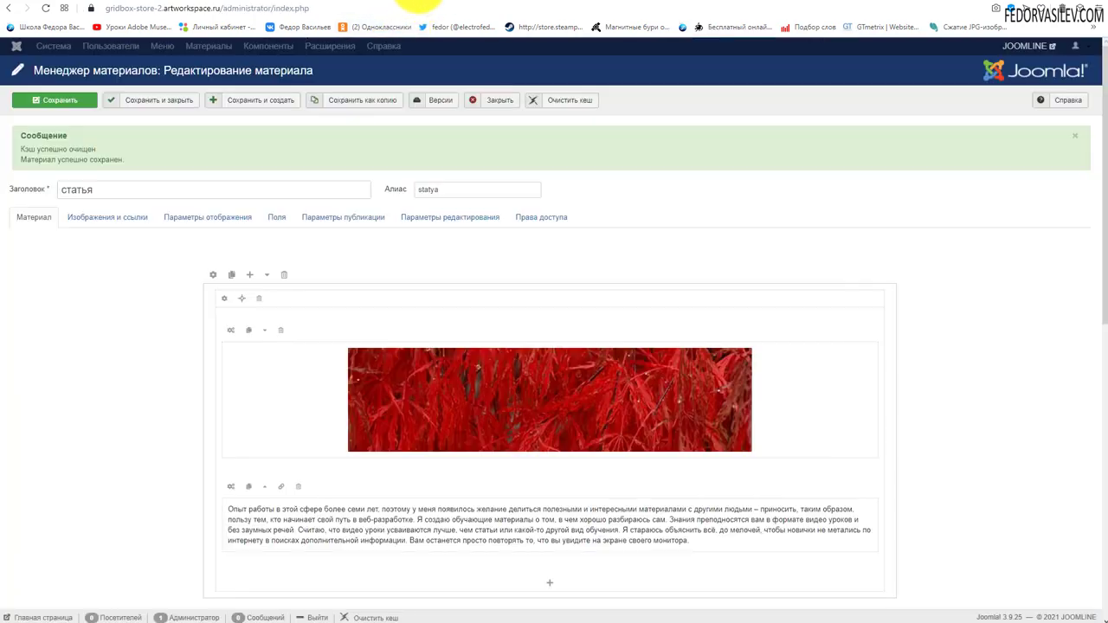
scroll(130, 286, down, 5)
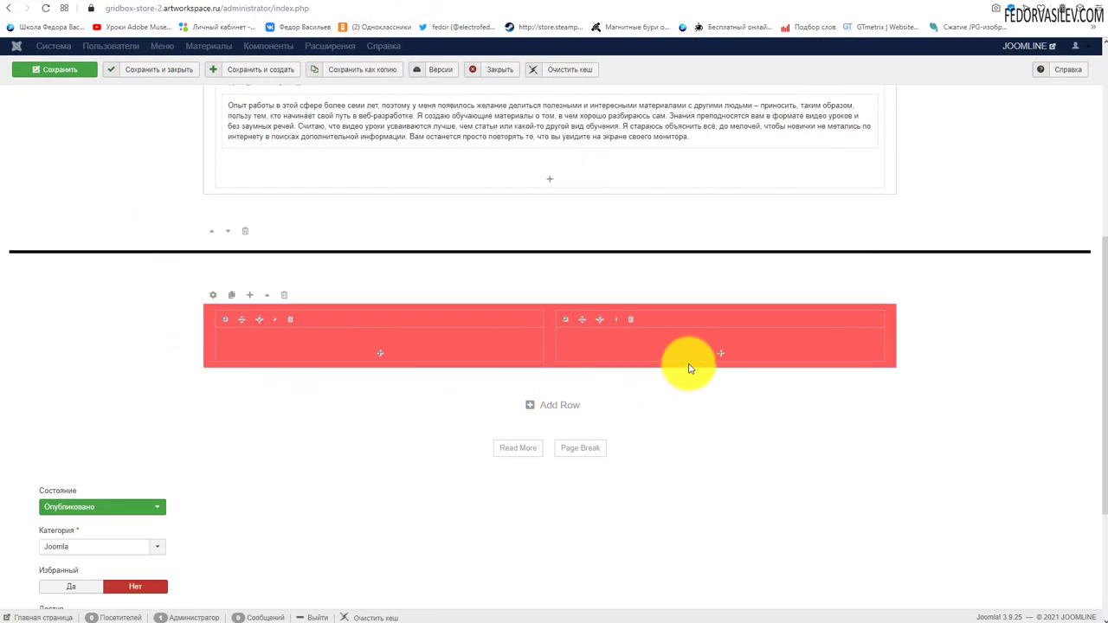
click(378, 355)
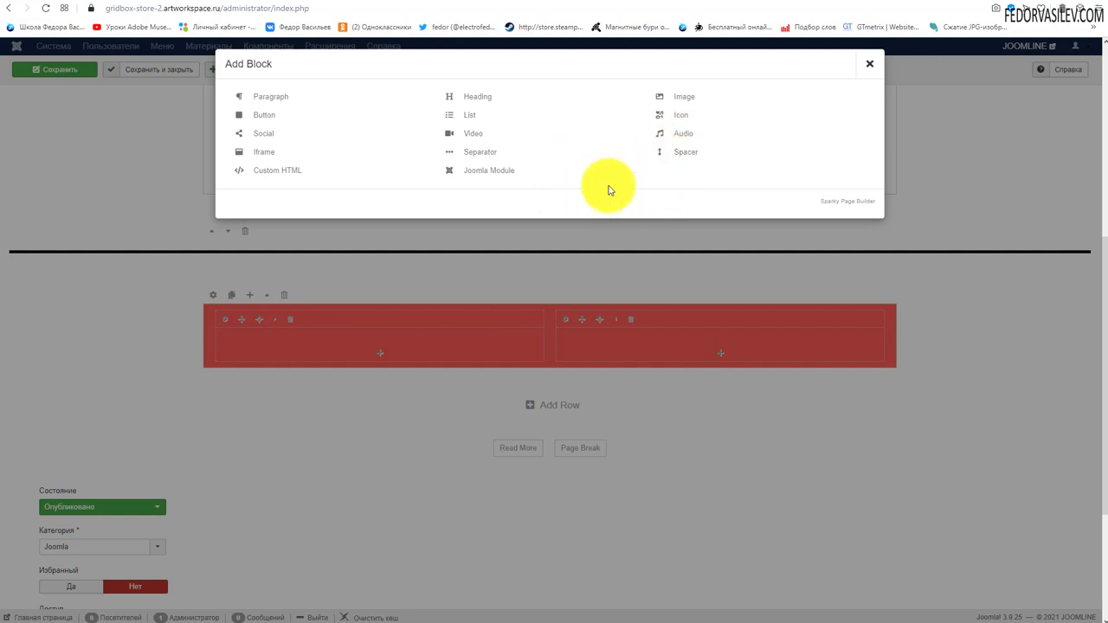
click(869, 63)
click(380, 353)
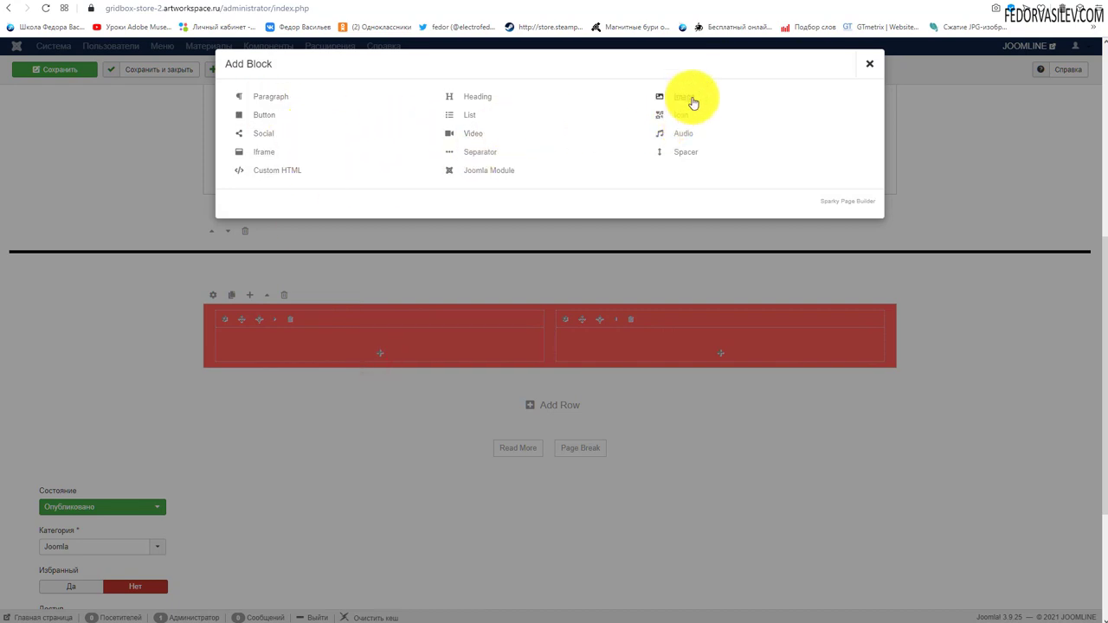
click(693, 102)
- Set the new Image block's source to the first Landing Page cover in the root images folder and save the block settings
scroll(363, 234, down, 1)
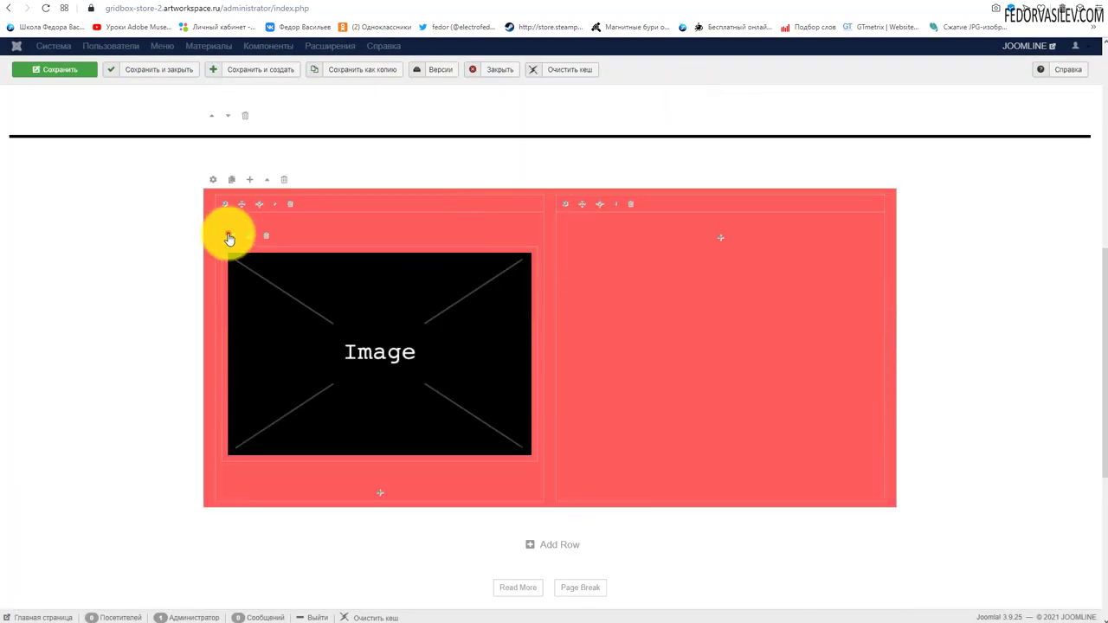
click(228, 237)
click(325, 139)
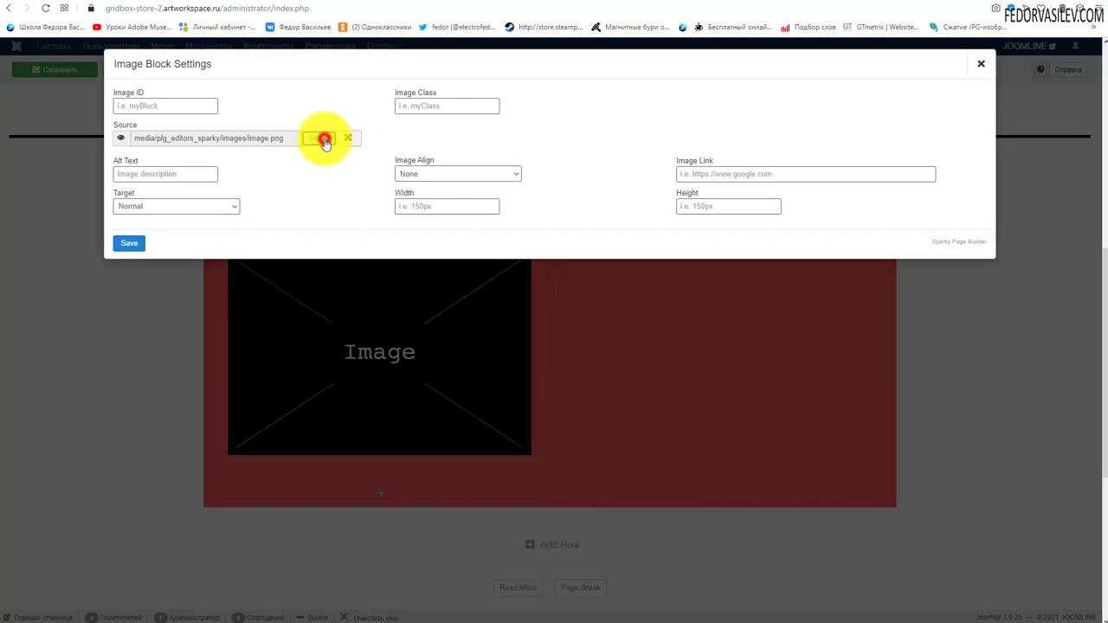
click(234, 164)
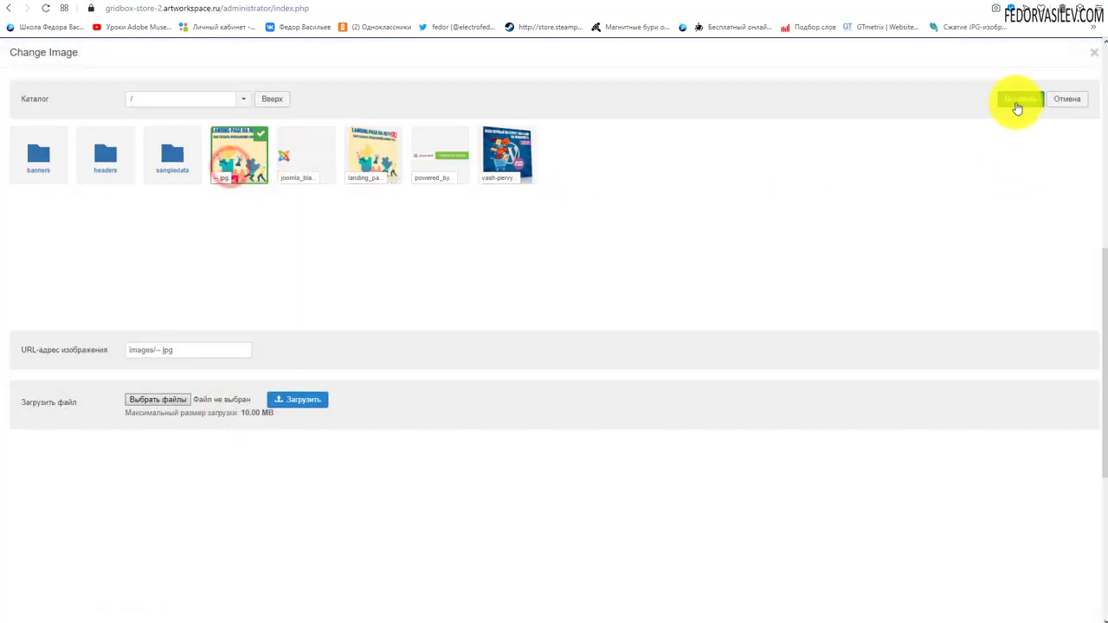
click(1019, 100)
click(124, 240)
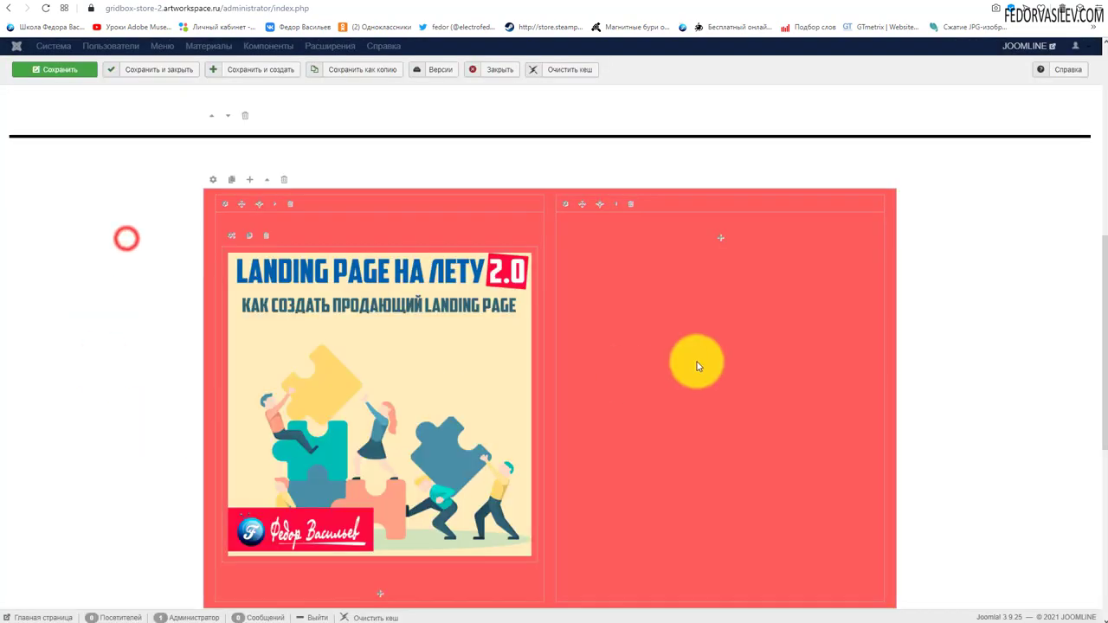
- Add a Video block to the second column of the red row and review its settings without changing them
click(721, 238)
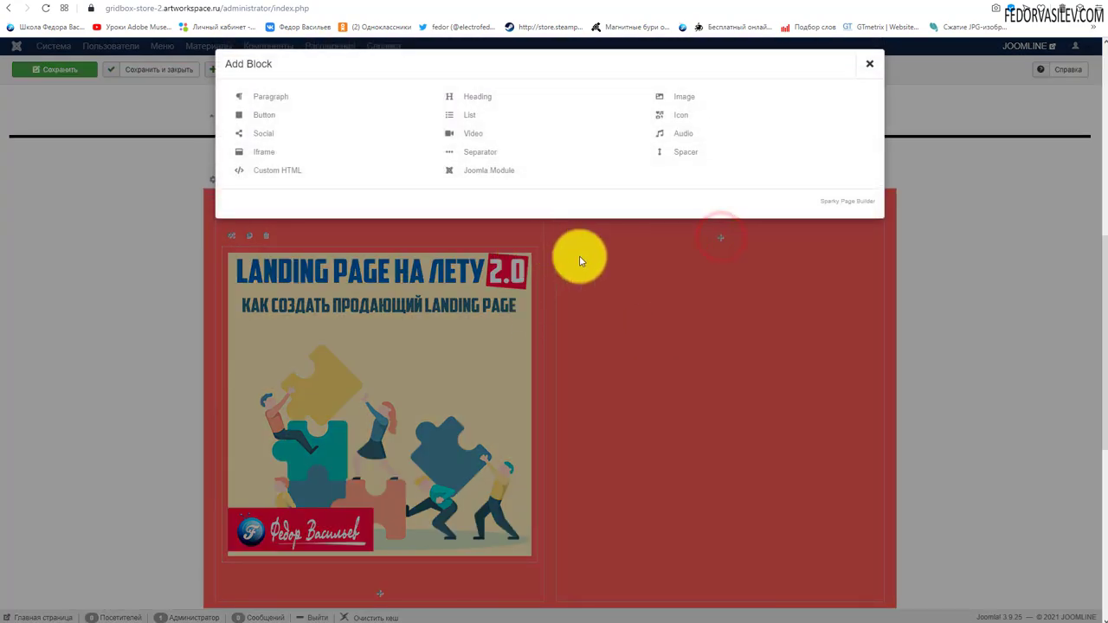
click(472, 133)
click(571, 232)
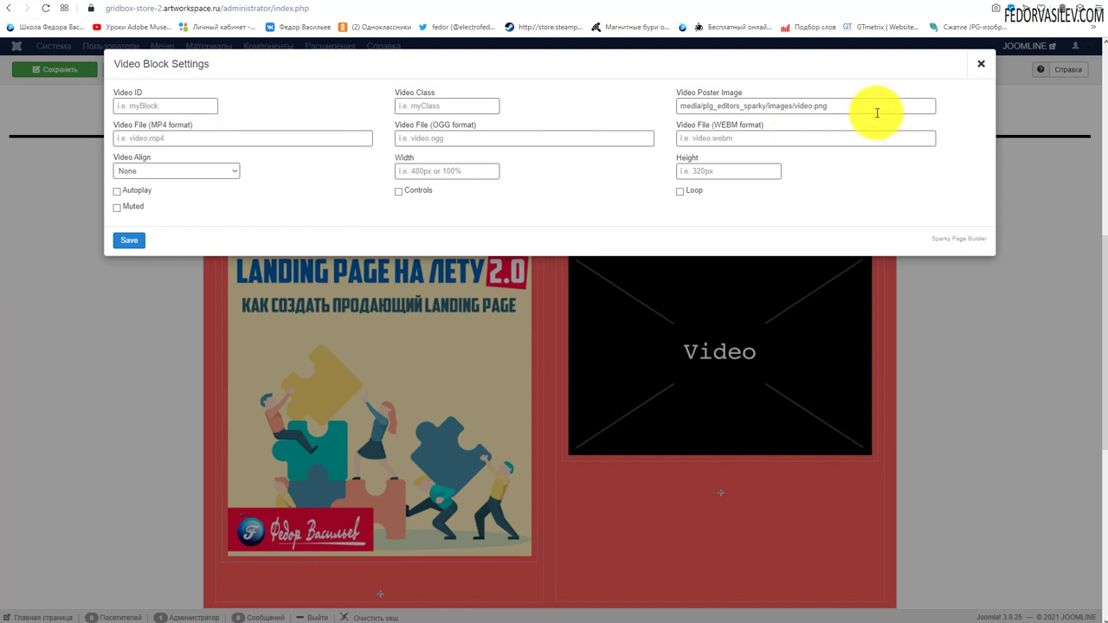
click(978, 65)
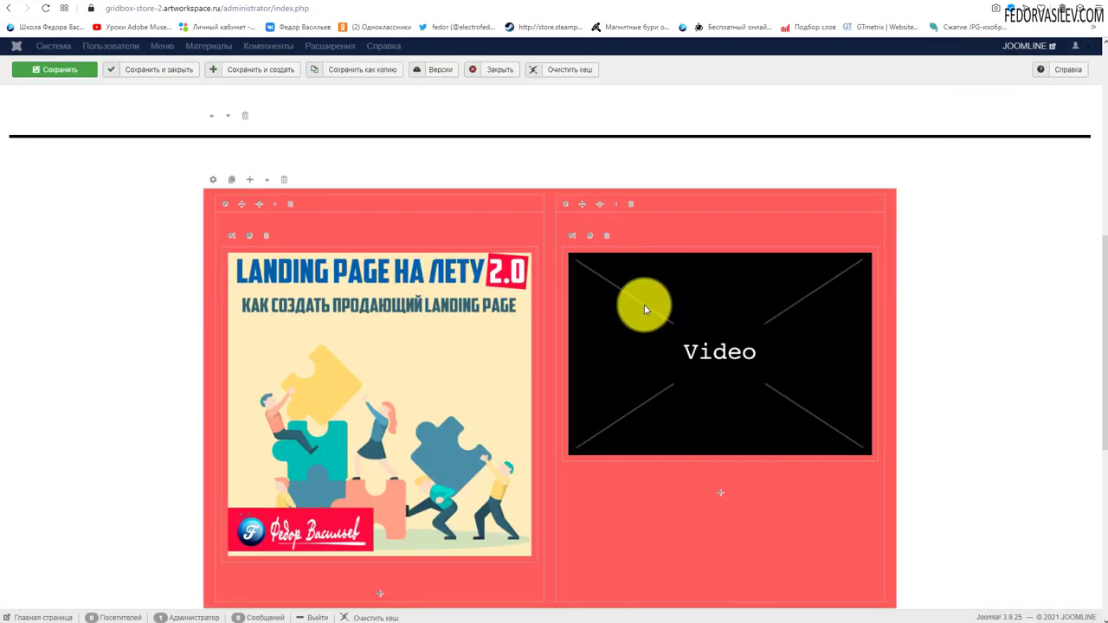
- Replace the Video block in the red row's second column with a Paragraph block containing the copied YouTube embed of the Gridbox v.2.10.10 video
click(610, 236)
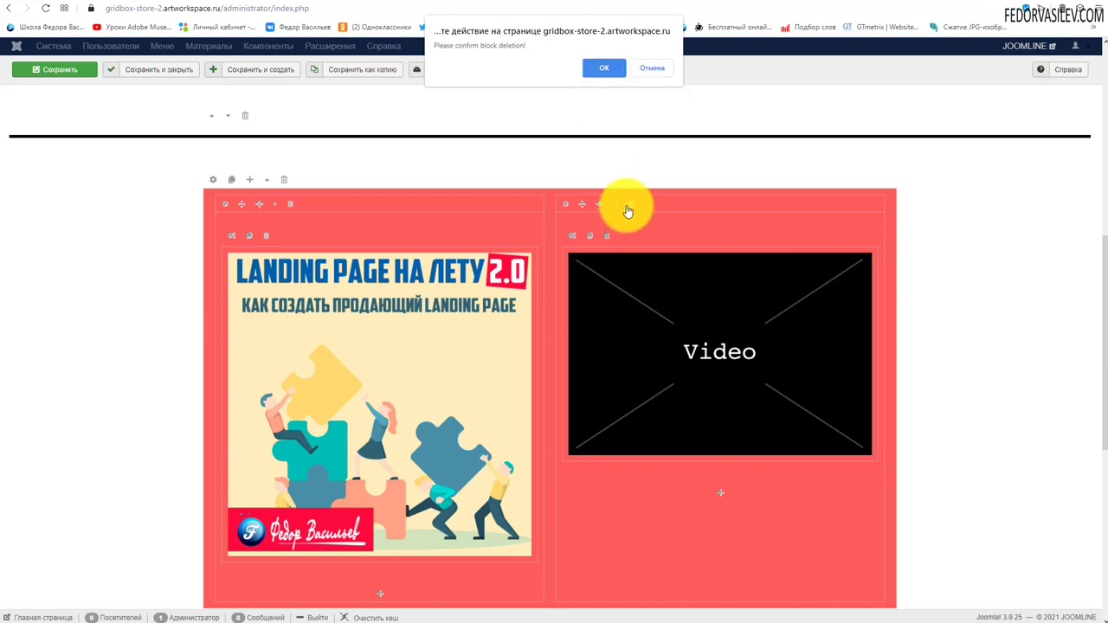
click(616, 68)
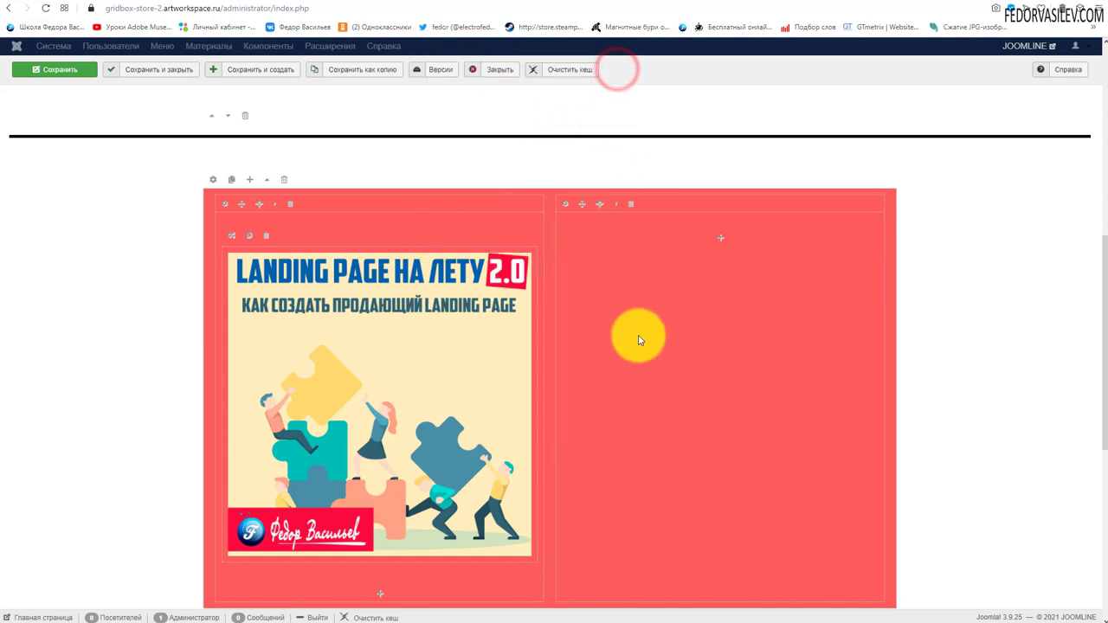
click(720, 237)
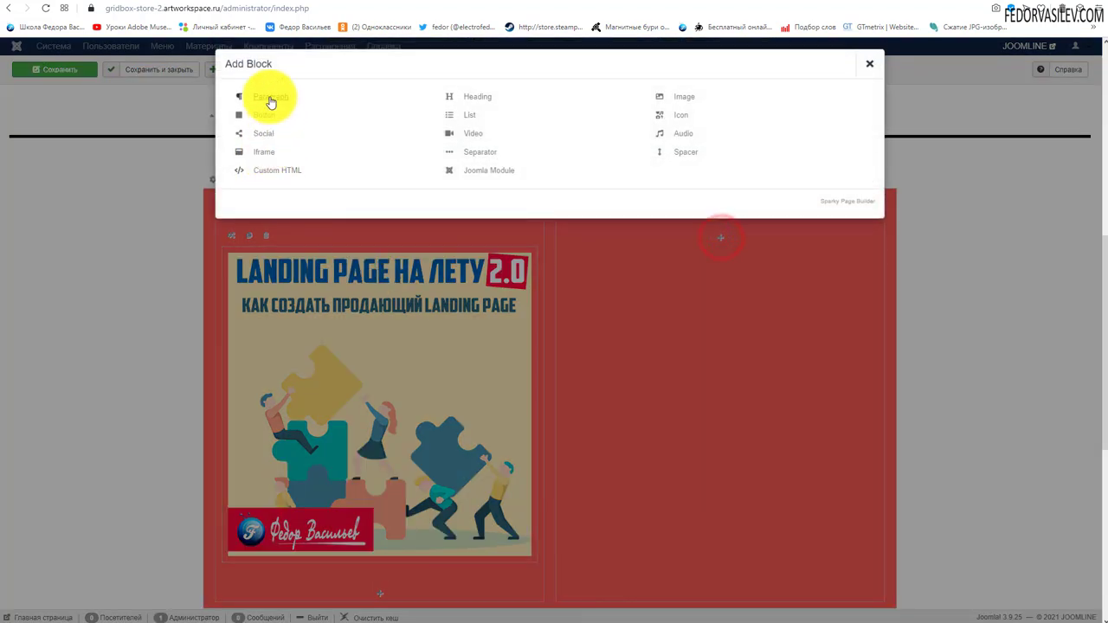
click(270, 94)
click(605, 258)
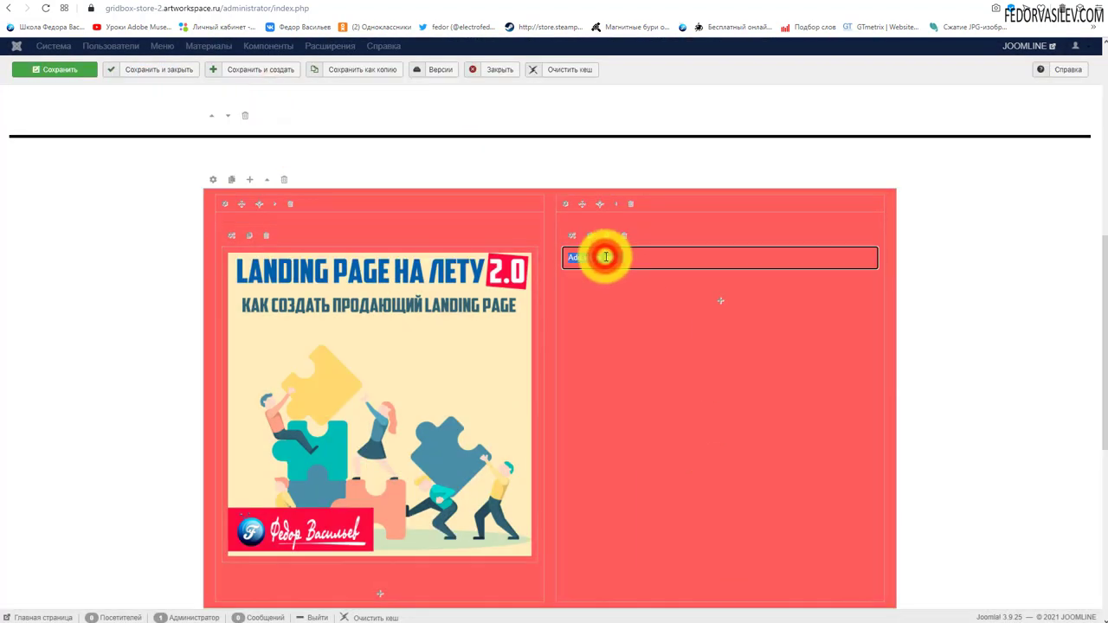
key(ctrl+v)
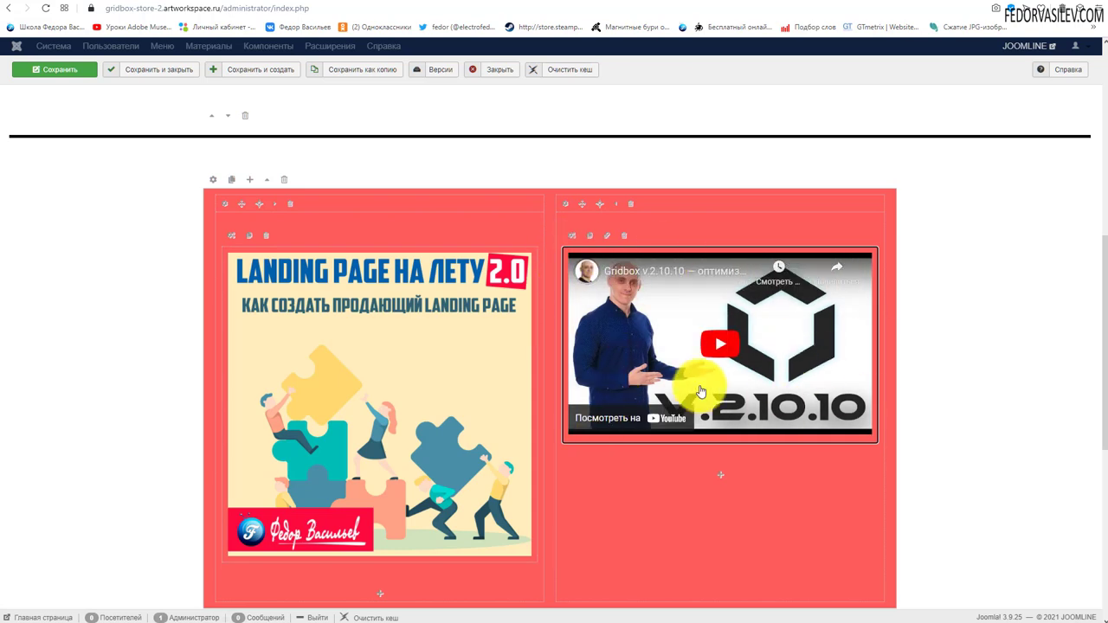
- Save the article and reload its public page to check the image and video in the red row
click(54, 69)
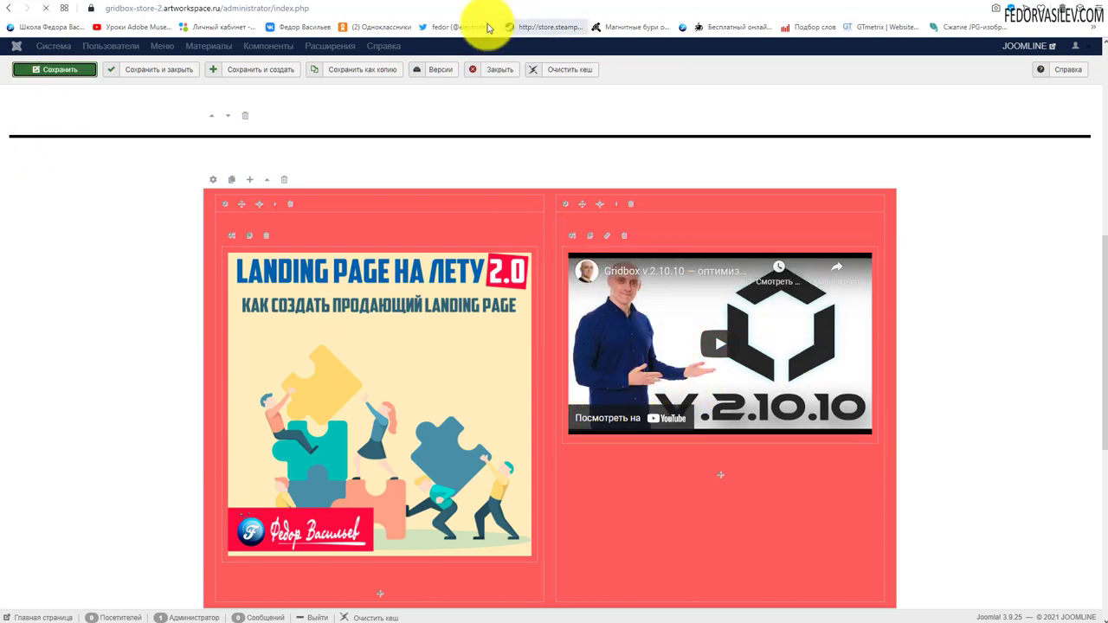
click(459, 2)
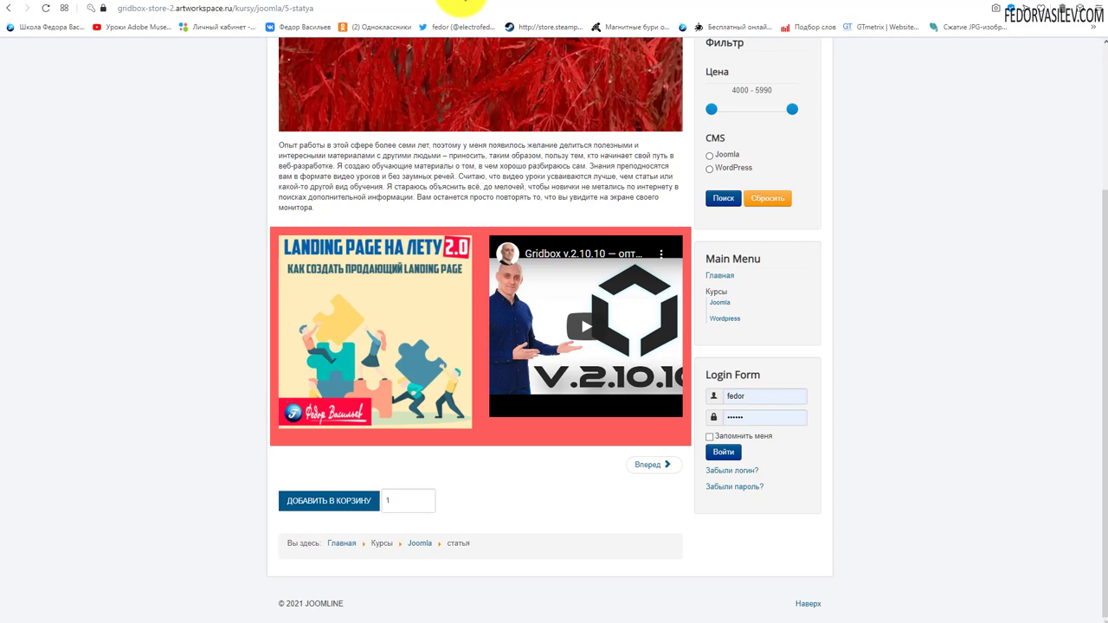
click(46, 10)
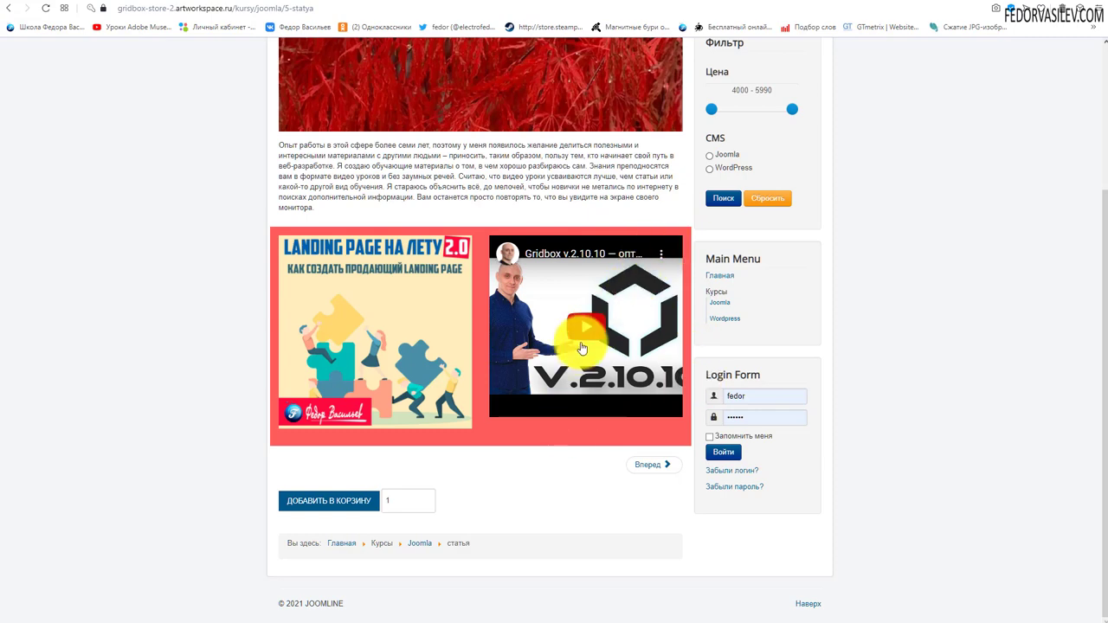
- Inspect the public page in the browser's developer tools and examine the red row in the 430-pixel-wide mobile preview
right_click(206, 253)
click(223, 473)
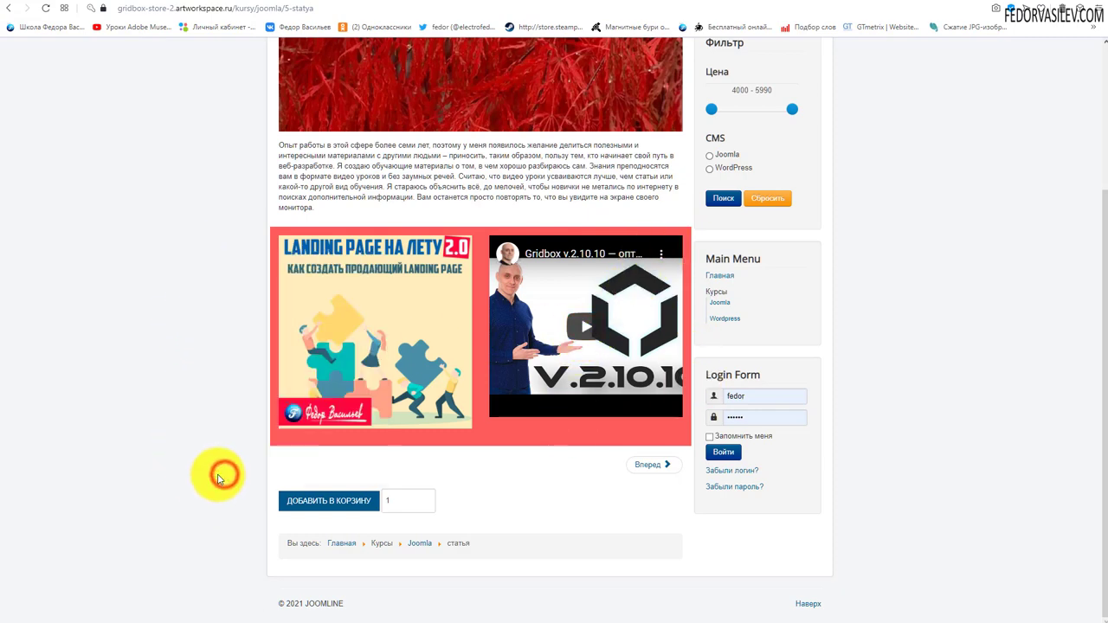
scroll(225, 240, down, 2)
click(131, 272)
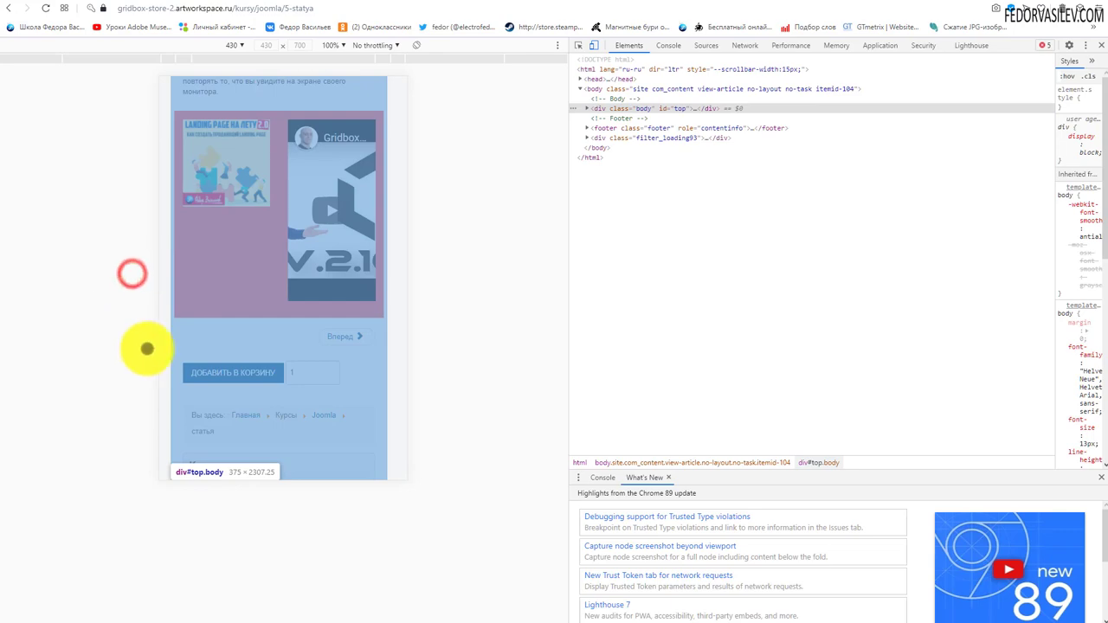
scroll(208, 329, up, 1)
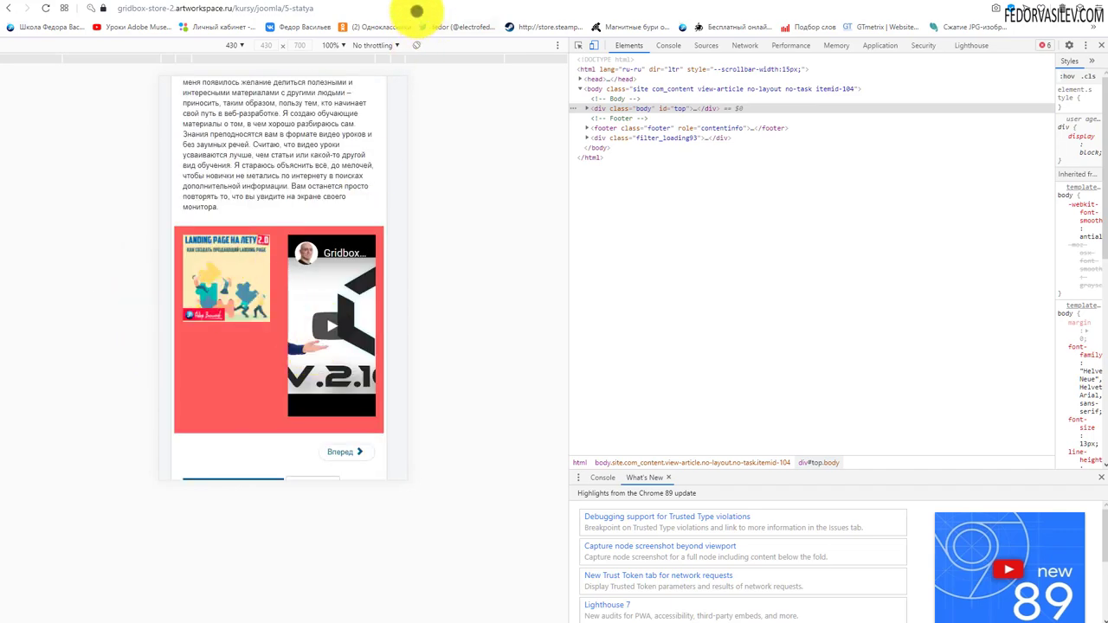
- Back in the article editor, set the red row's Columns on Tablet to 1 and save the row settings
click(423, 5)
scroll(185, 292, down, 7)
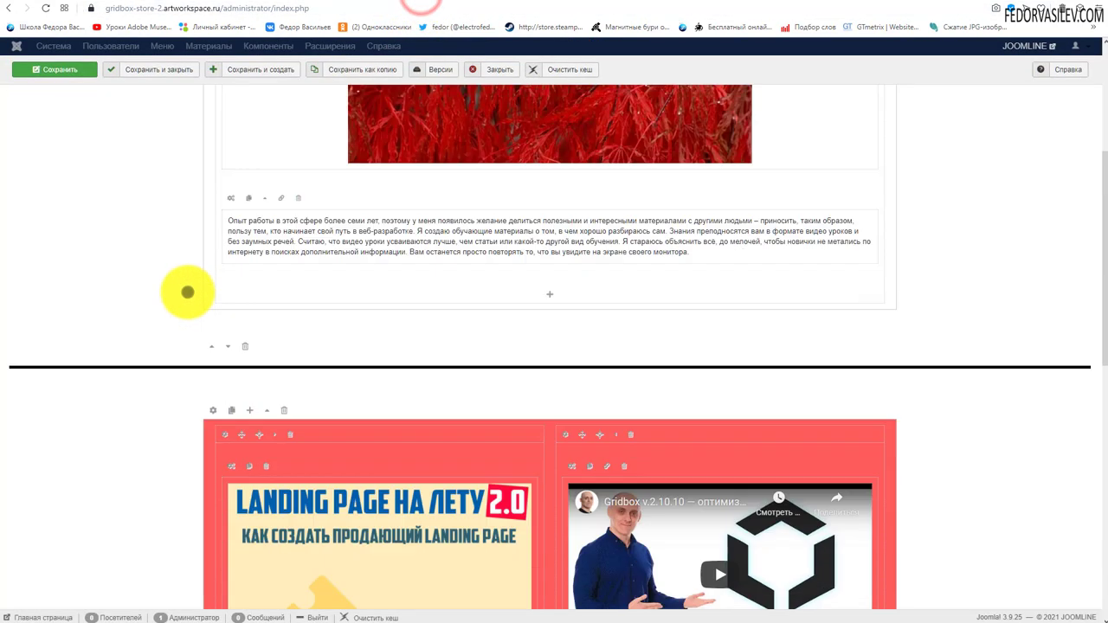
scroll(173, 284, up, 1)
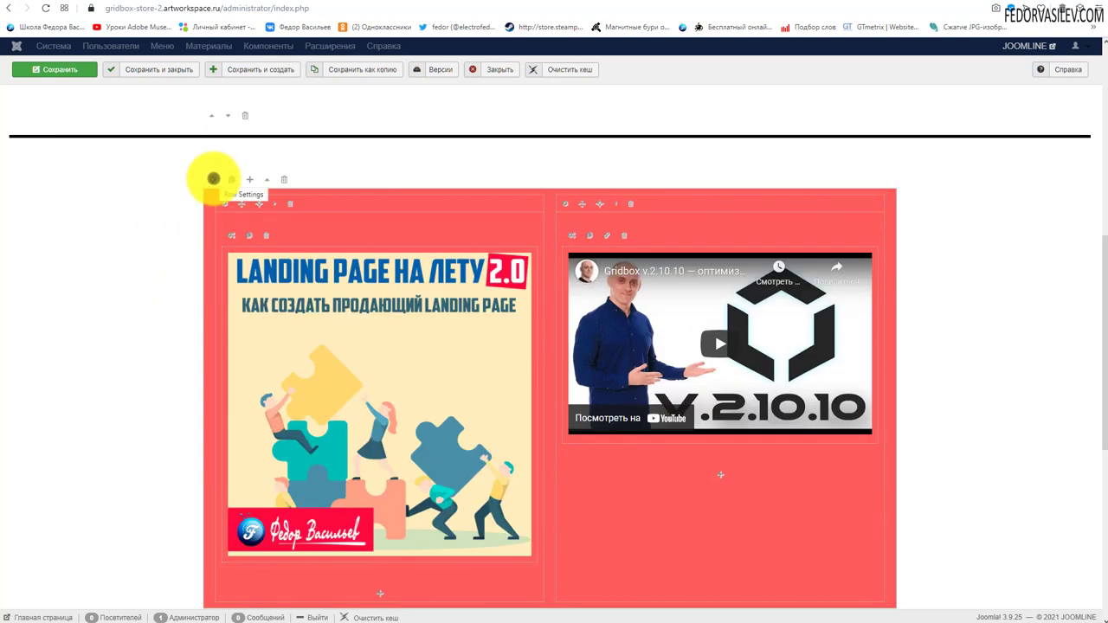
click(214, 178)
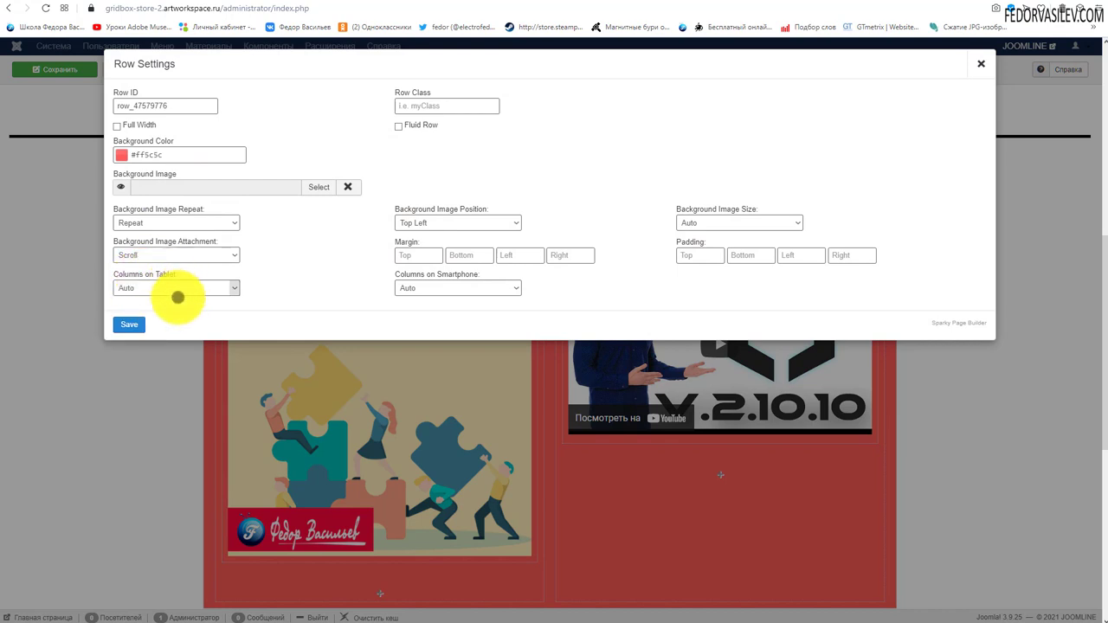
click(170, 287)
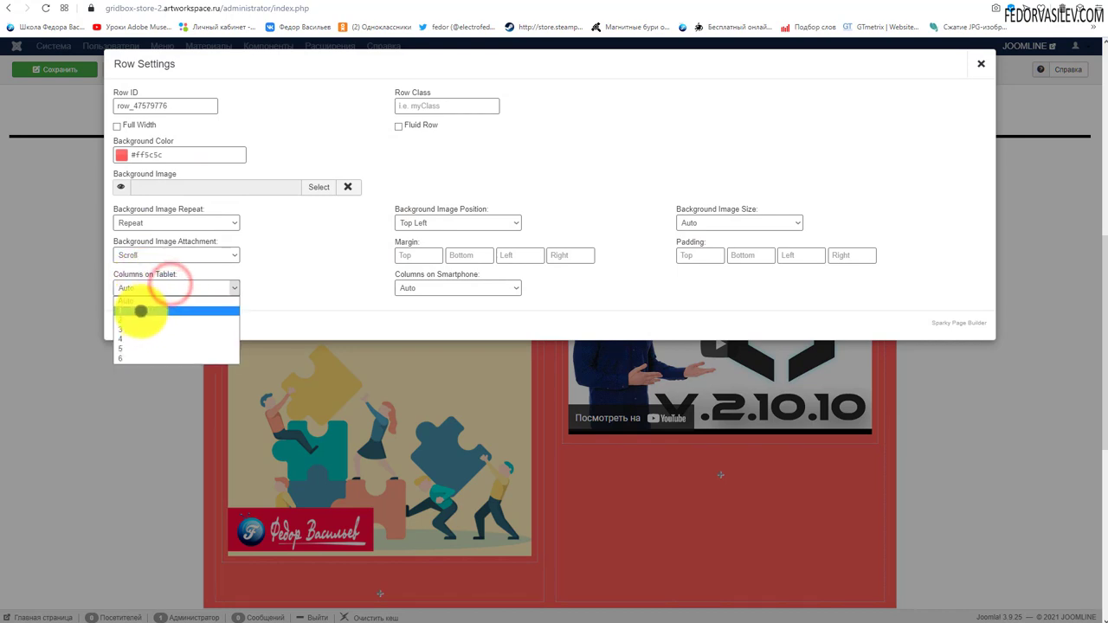
click(143, 305)
click(126, 326)
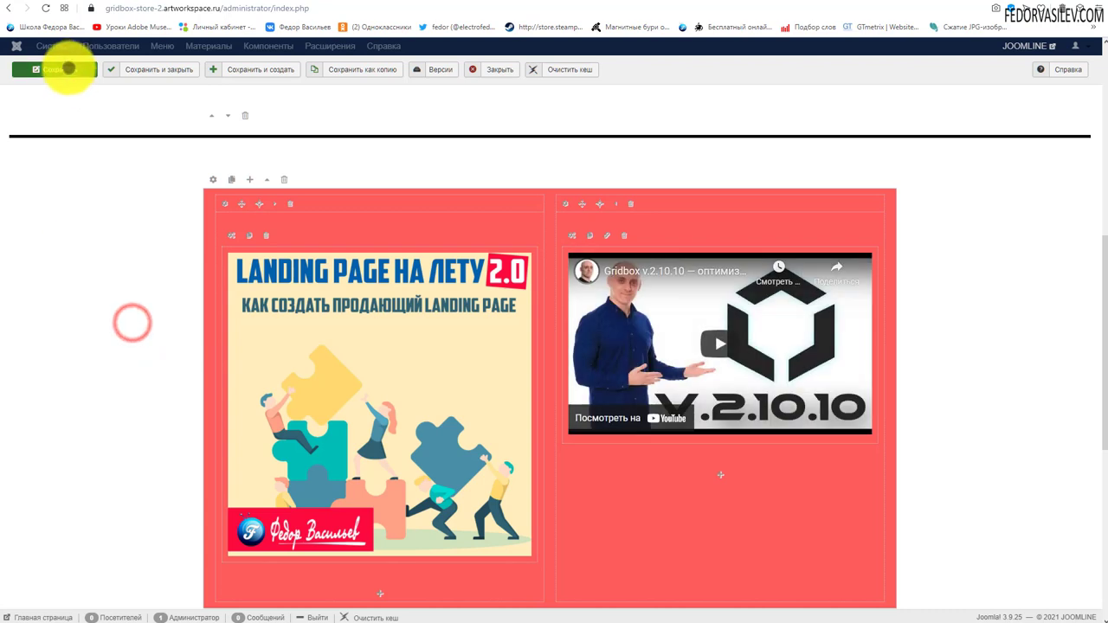
- Save the article and reload the public page's mobile preview to check how the red row's columns are arranged
click(69, 66)
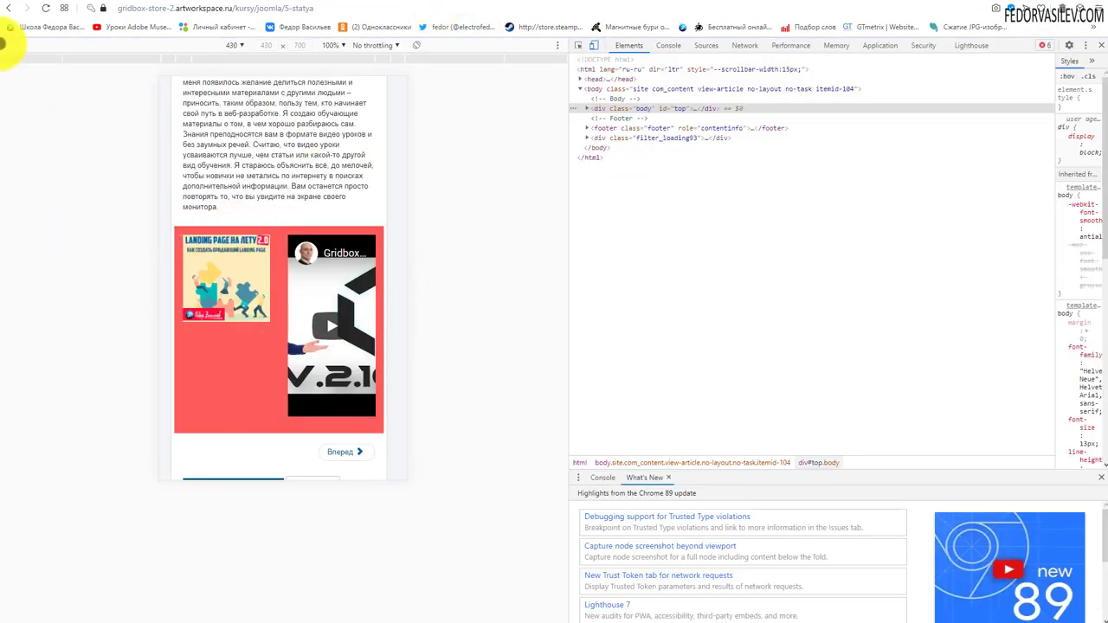
click(46, 9)
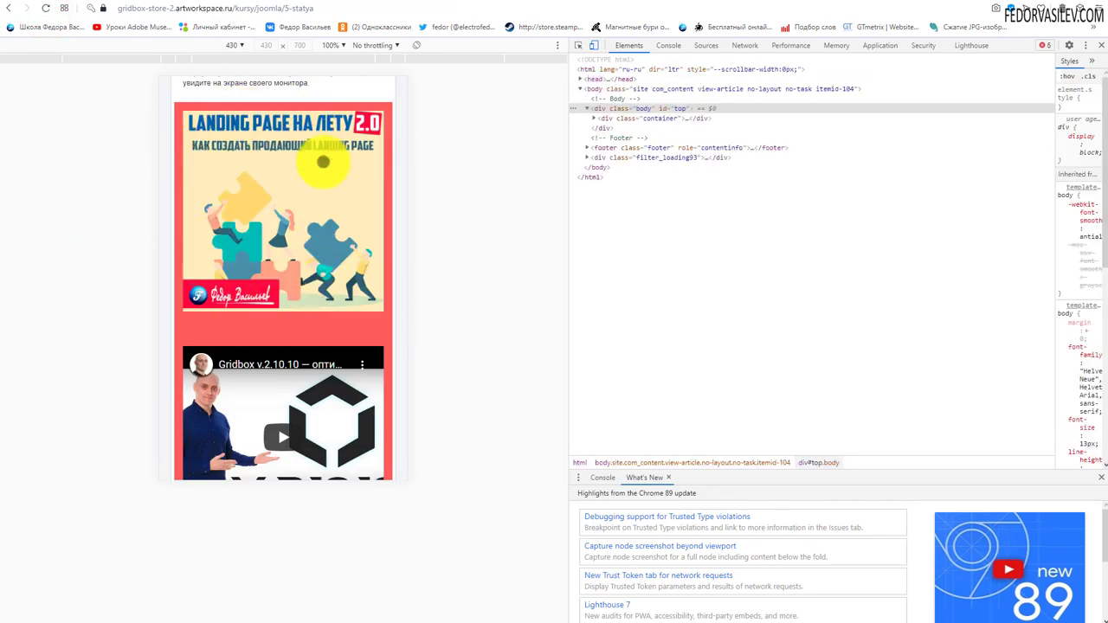
scroll(279, 229, down, 2)
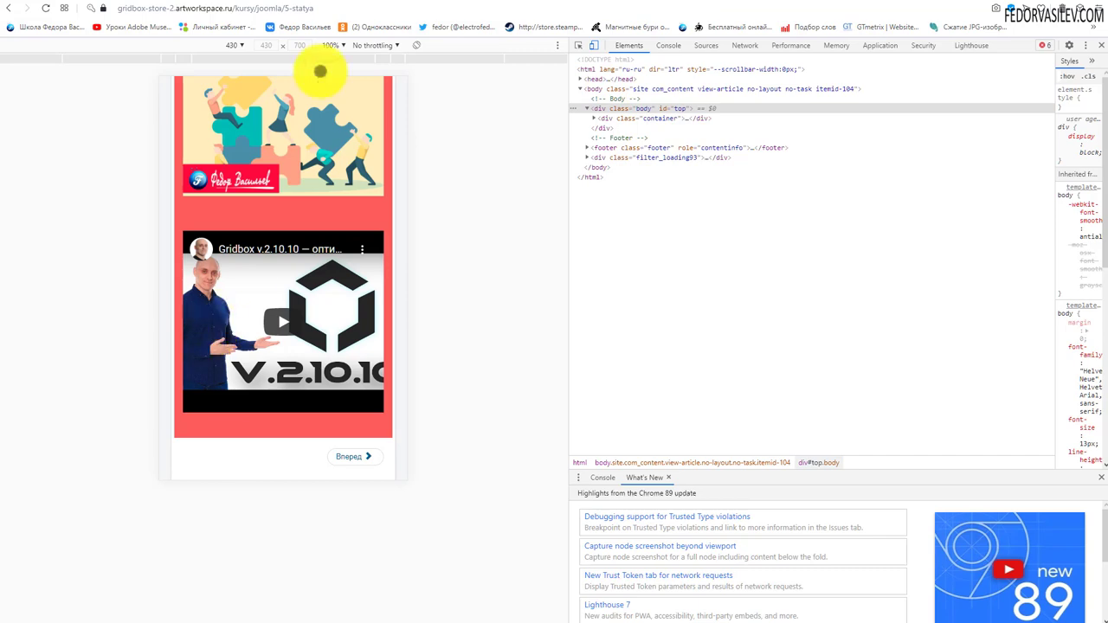
- Back in the article editor, paste the YouTube video embed on a new line after the first row's paragraph text
click(417, 5)
scroll(554, 363, down, 5)
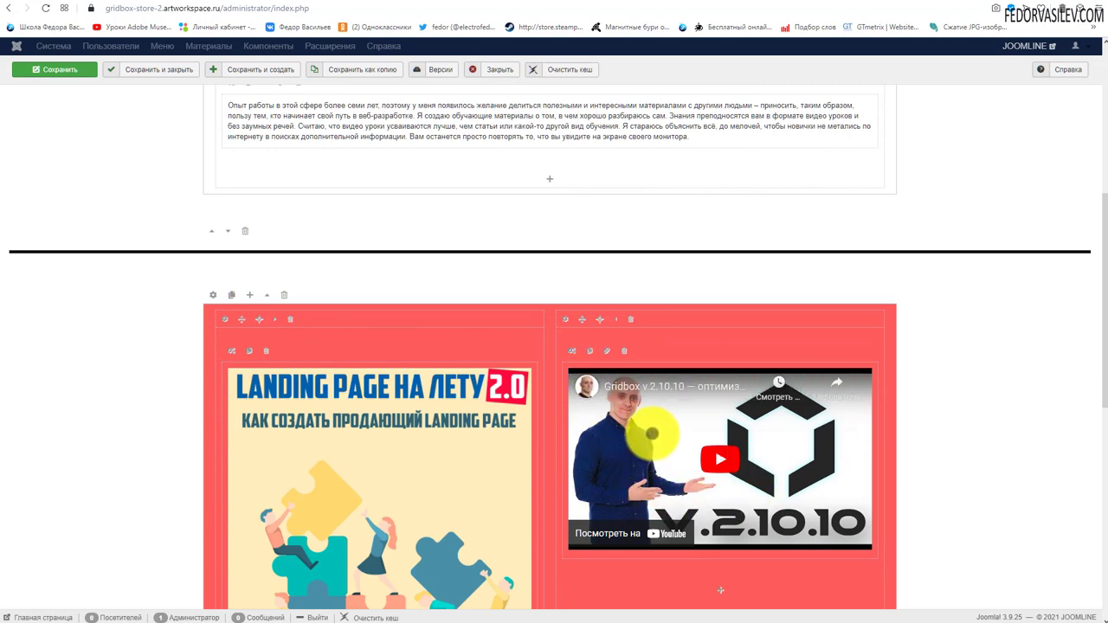
scroll(606, 407, down, 3)
scroll(600, 398, up, 3)
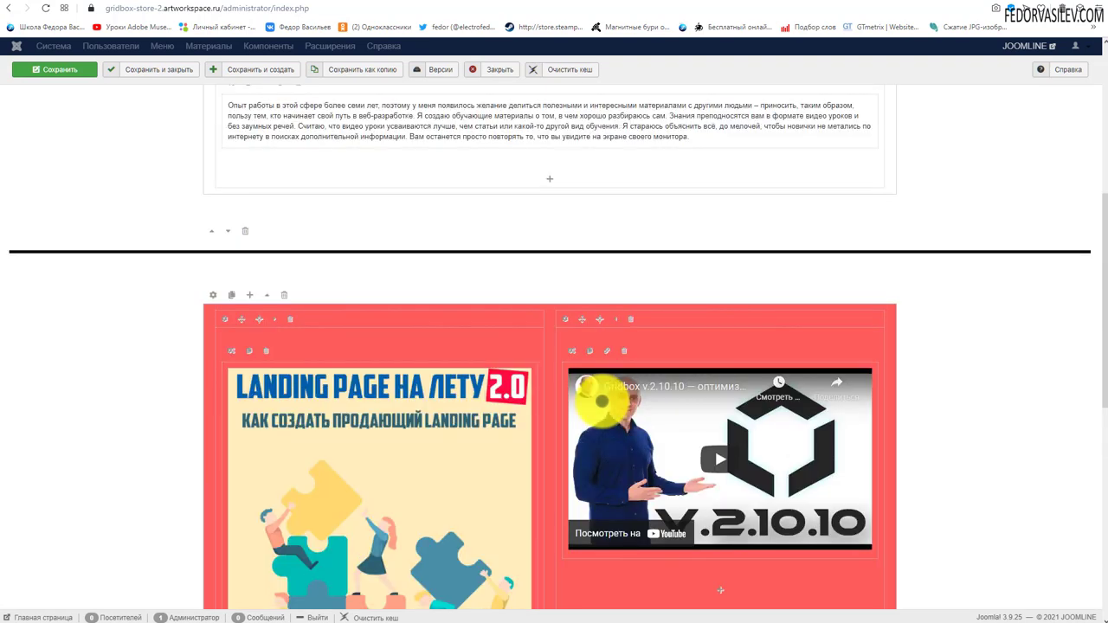
scroll(601, 412, up, 2)
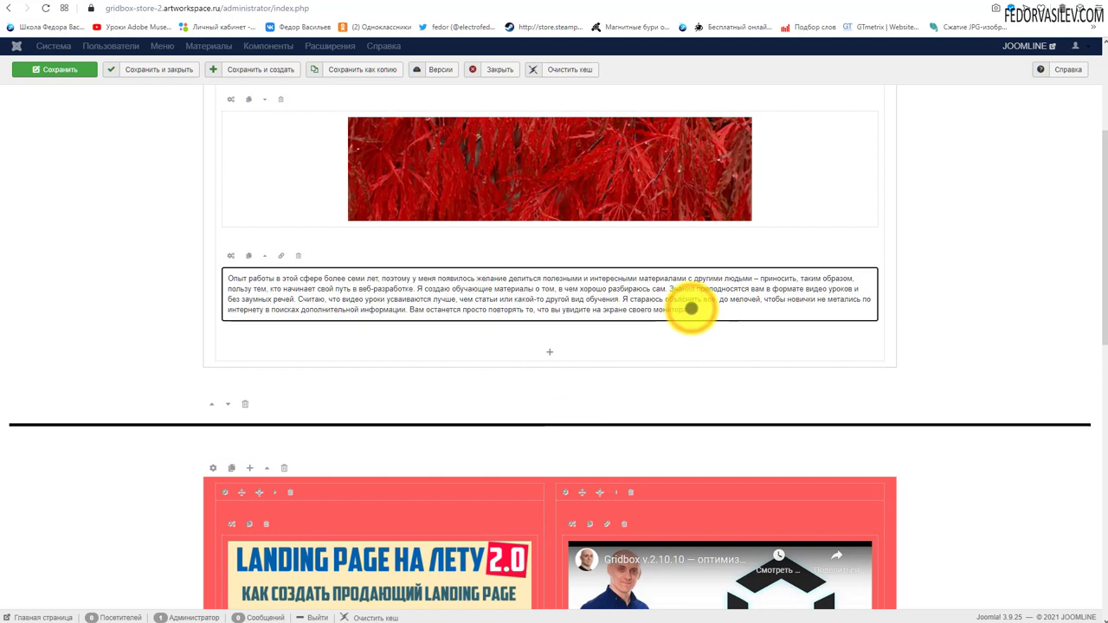
click(691, 308)
key(Return)
key(ctrl+v)
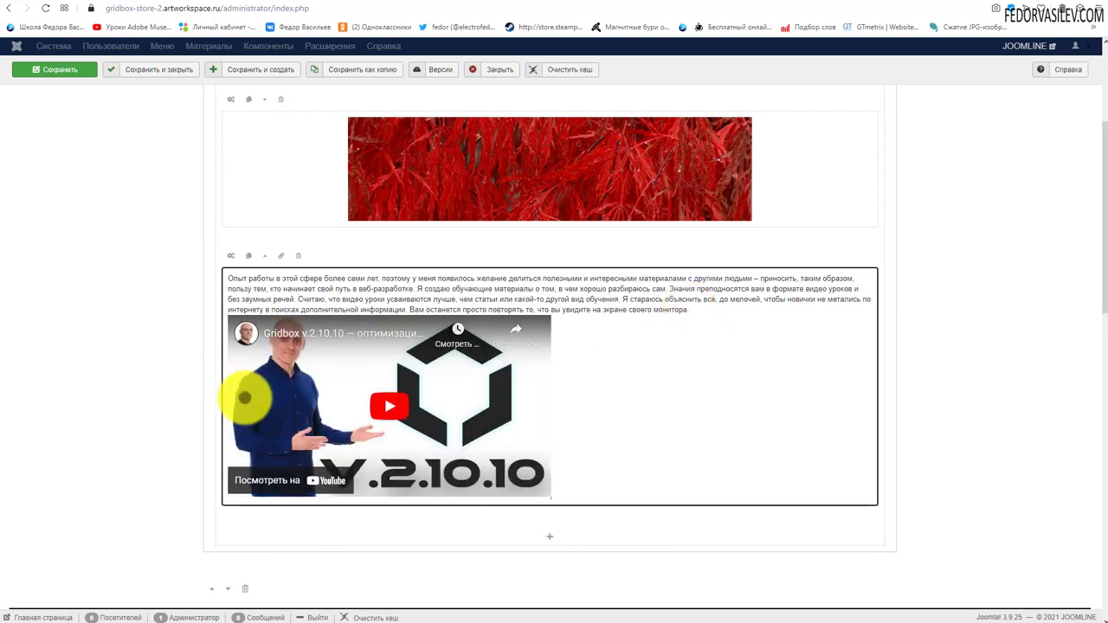
- Save the article, close the public page's developer tools and reload the page to check the video below the paragraph
click(72, 68)
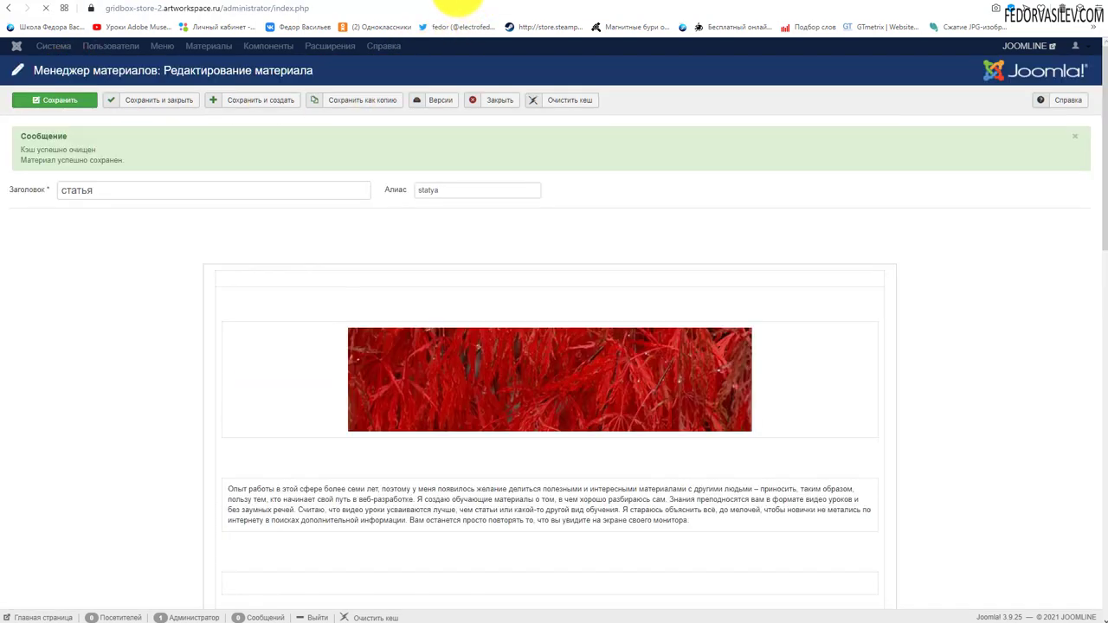
click(458, 3)
click(1101, 45)
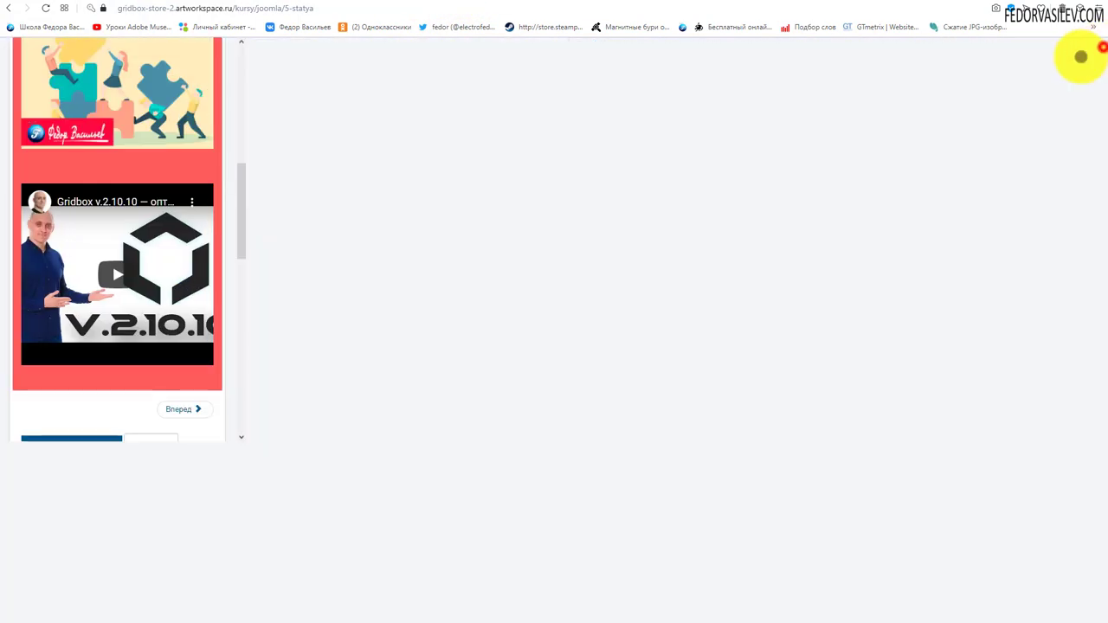
click(43, 8)
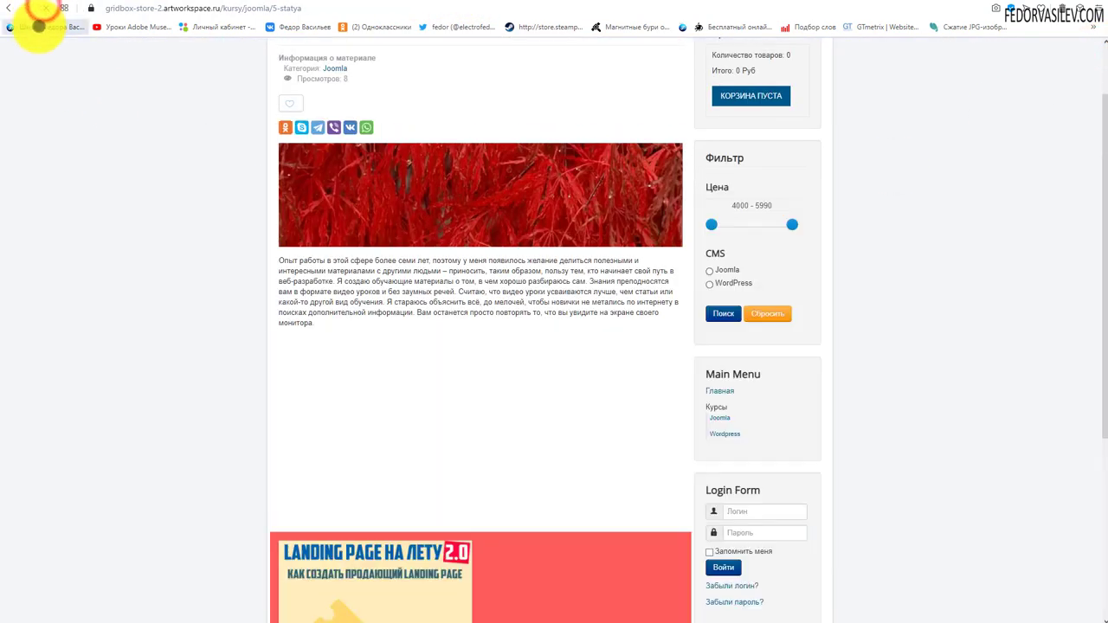
scroll(442, 225, down, 2)
scroll(443, 225, down, 1)
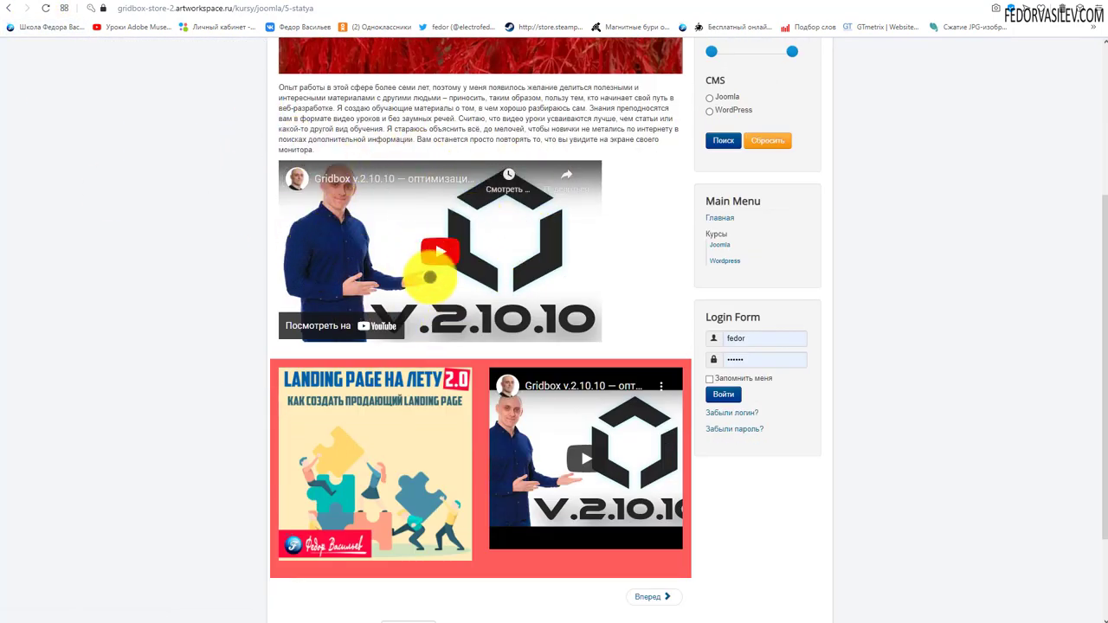
- Examine the video below the paragraph in the developer tools' mobile preview, then close the tools
right_click(207, 270)
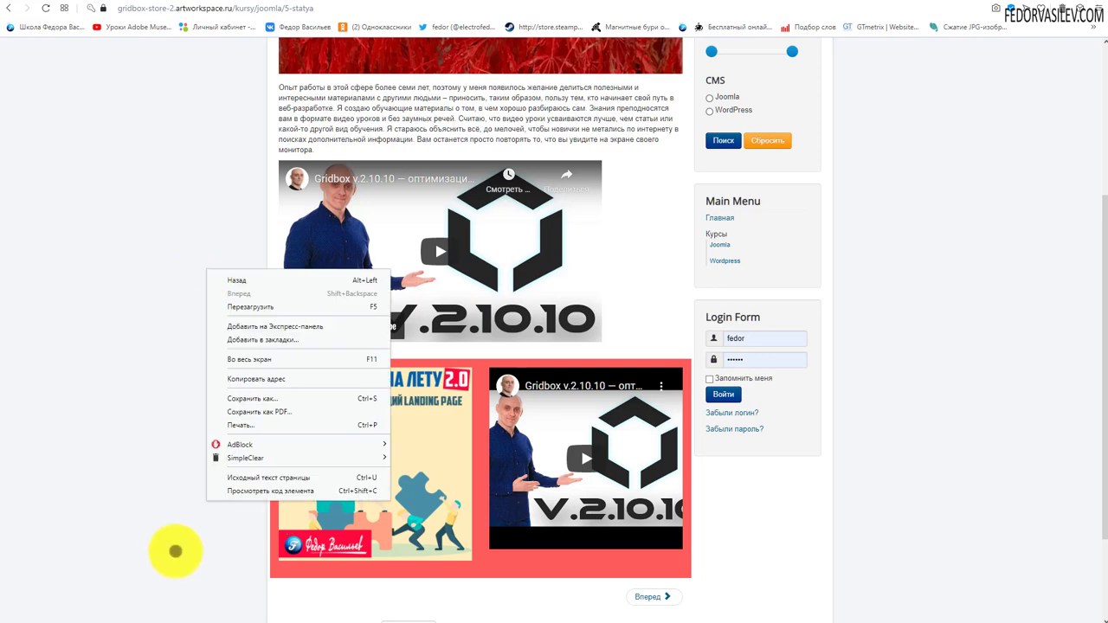
click(222, 490)
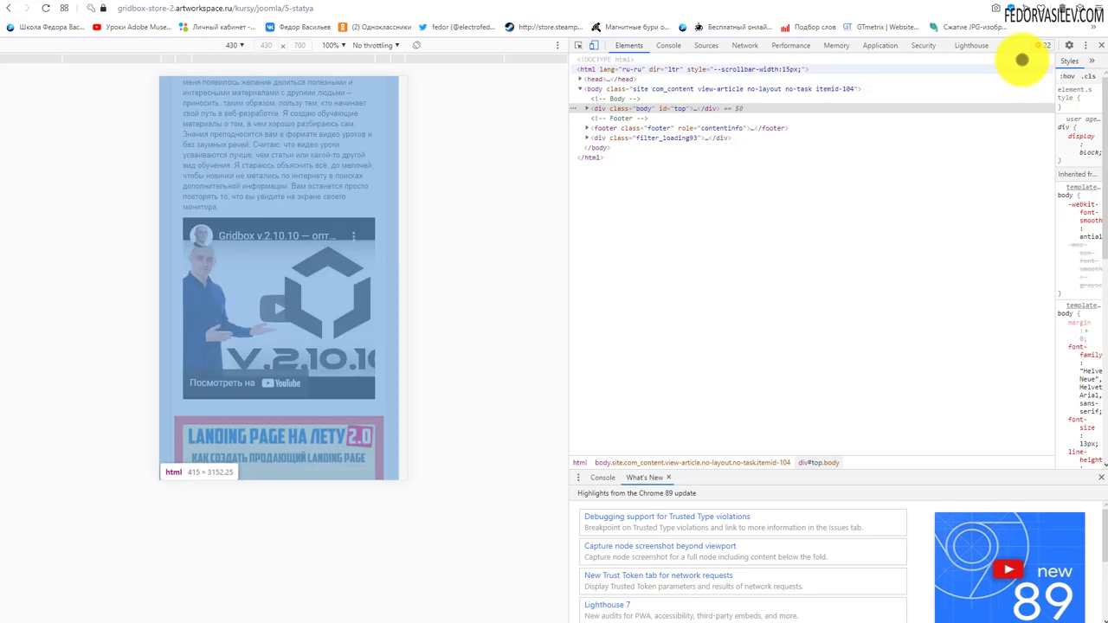
click(1100, 45)
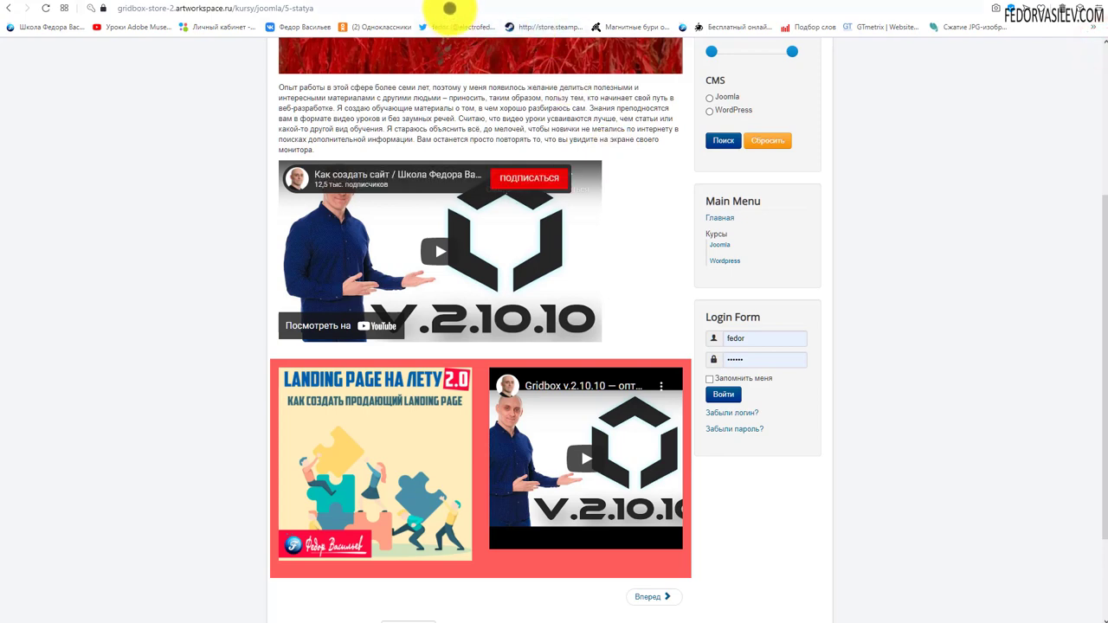
- Back in the article editor, open the link URL prompt for the word "сфере" in the first row's paragraph without adding a link
click(449, 8)
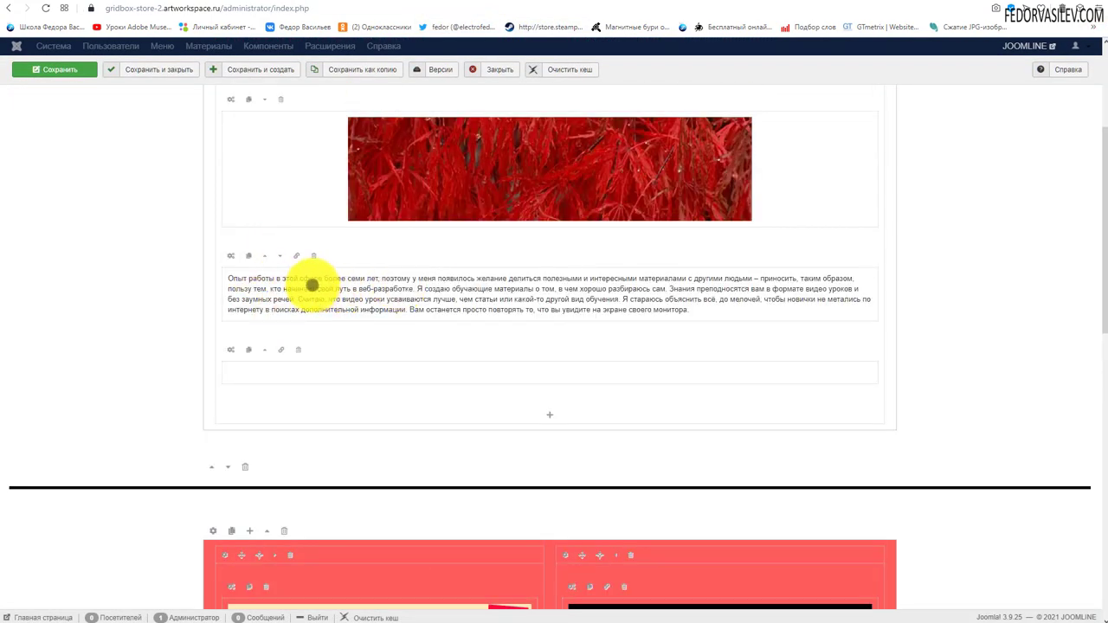
click(299, 278)
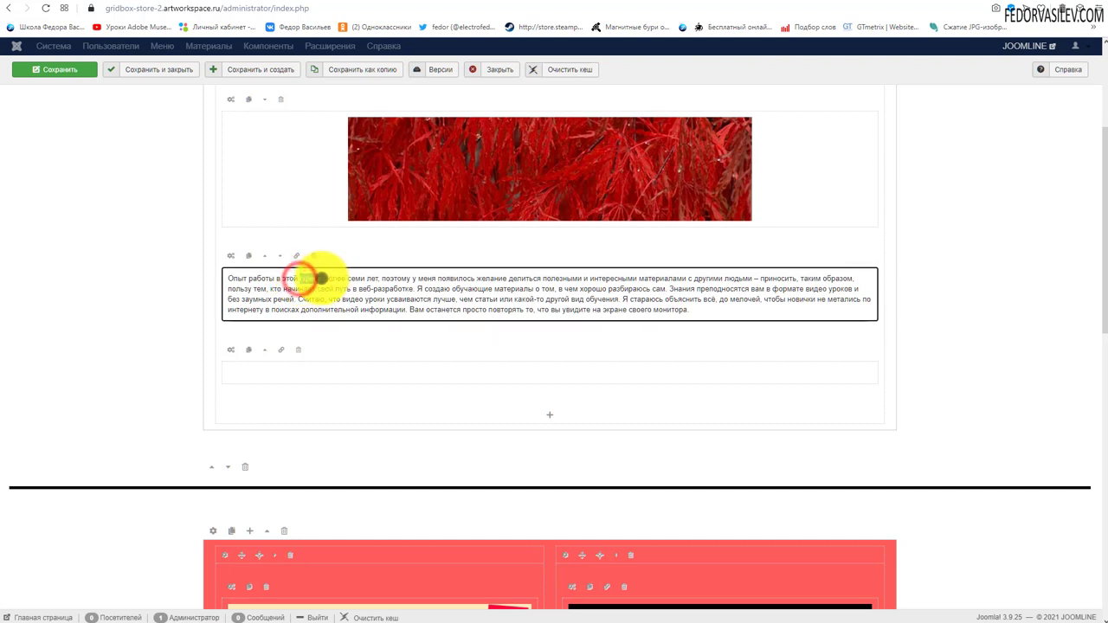
click(296, 255)
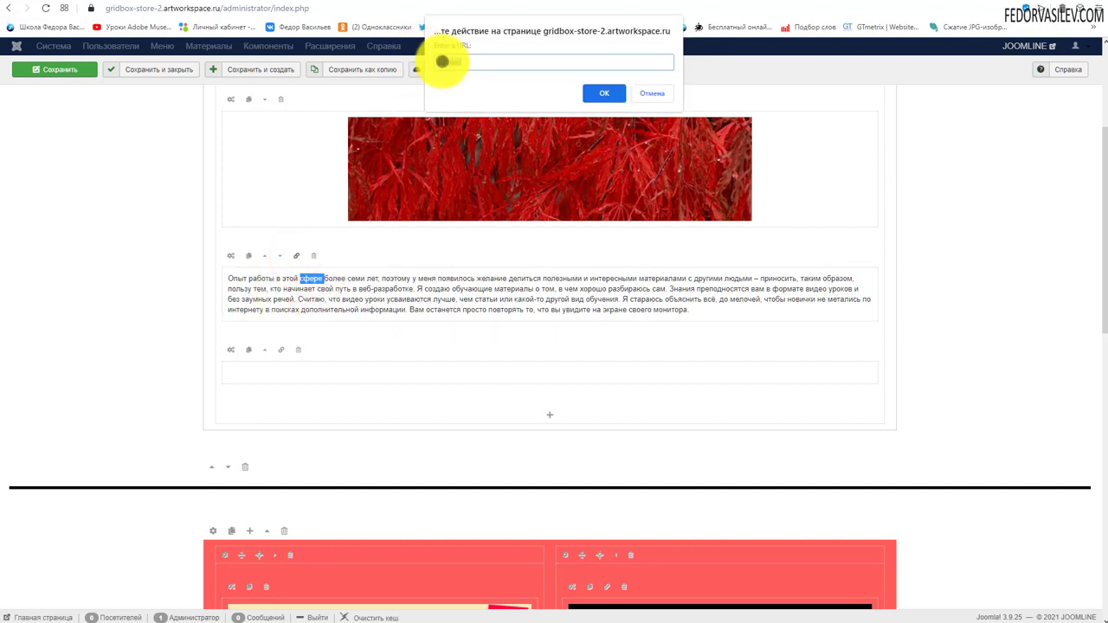
click(649, 92)
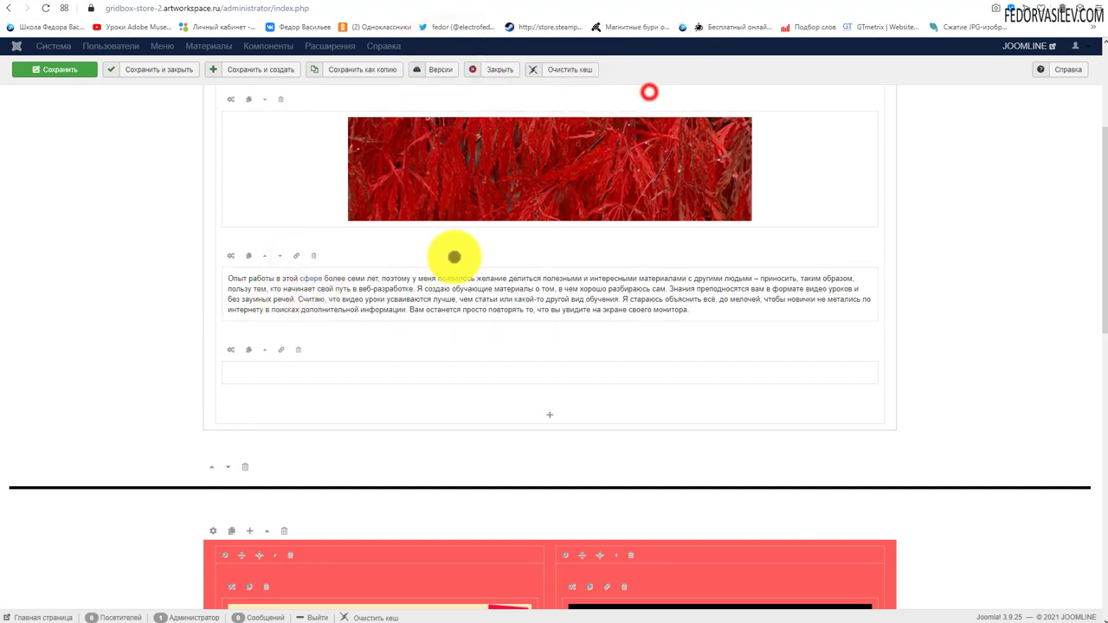
scroll(411, 386, down, 5)
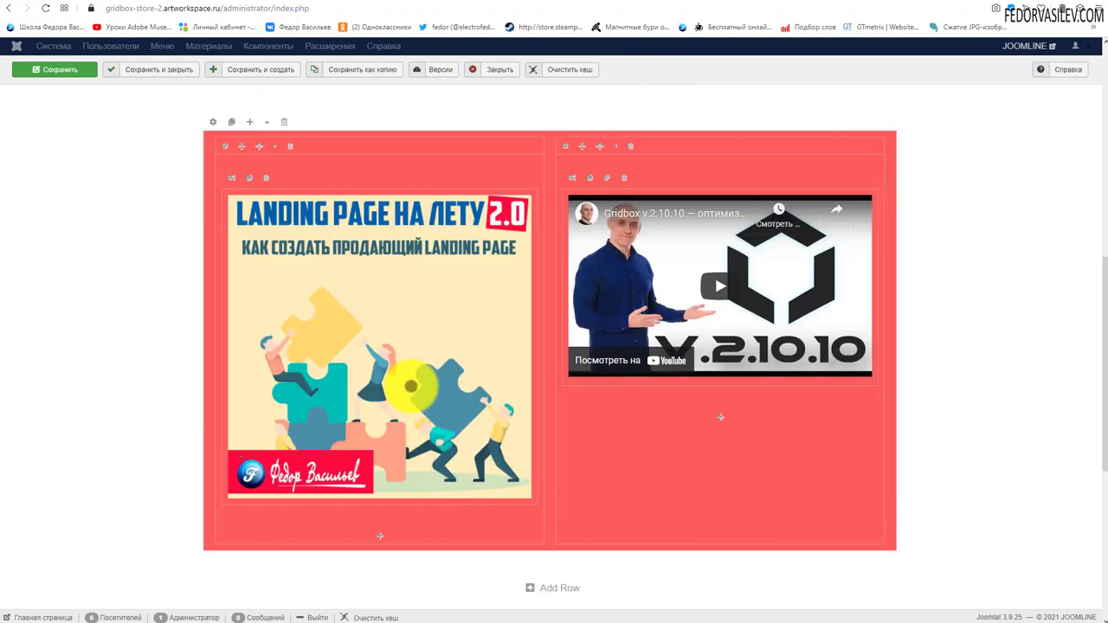
scroll(364, 286, up, 1)
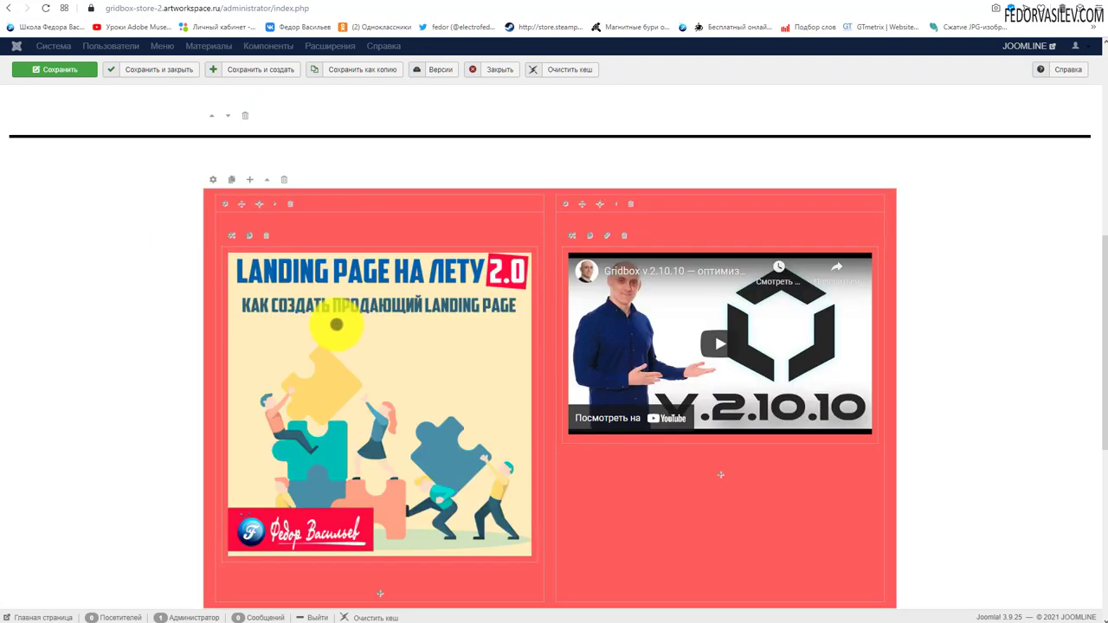
click(213, 179)
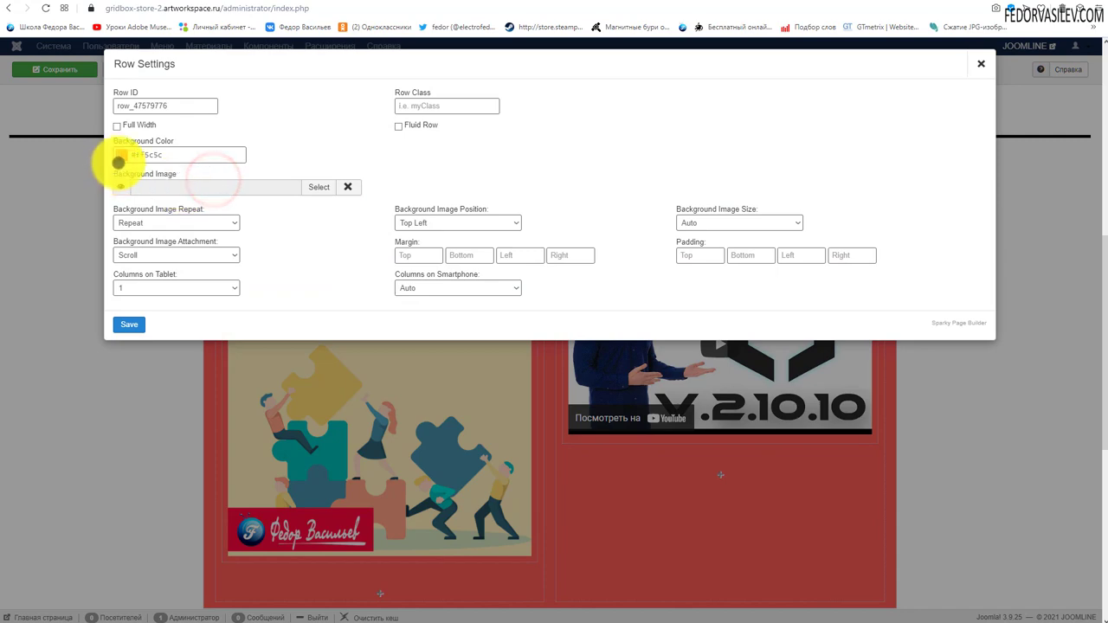
click(120, 155)
click(169, 153)
click(95, 154)
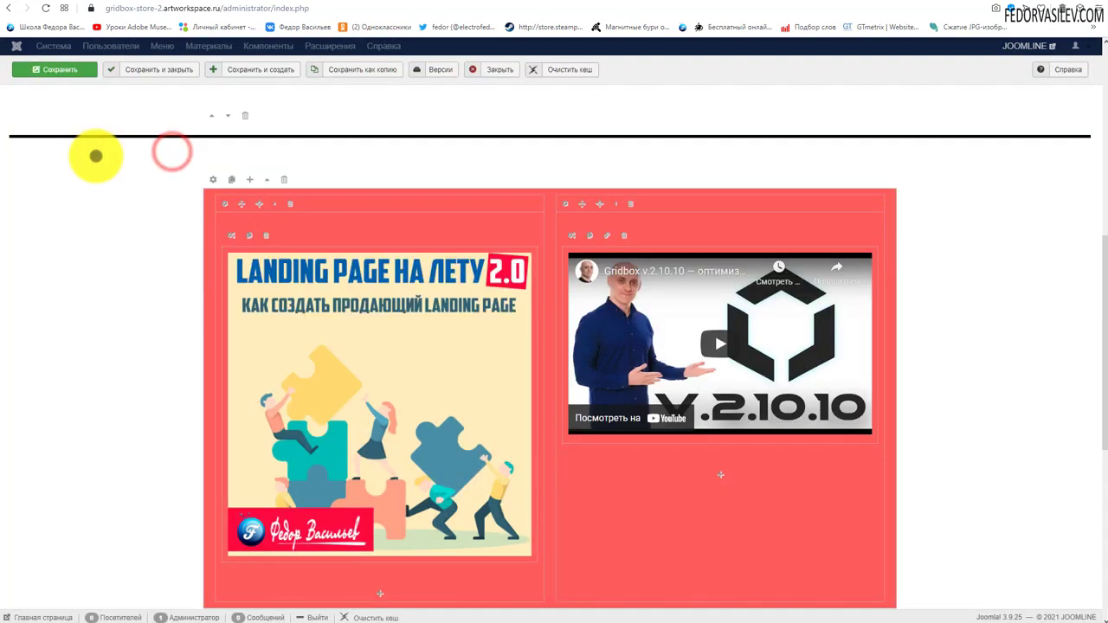
- Clear the background color of the row containing the landing page image and the video, and save the row settings
click(213, 180)
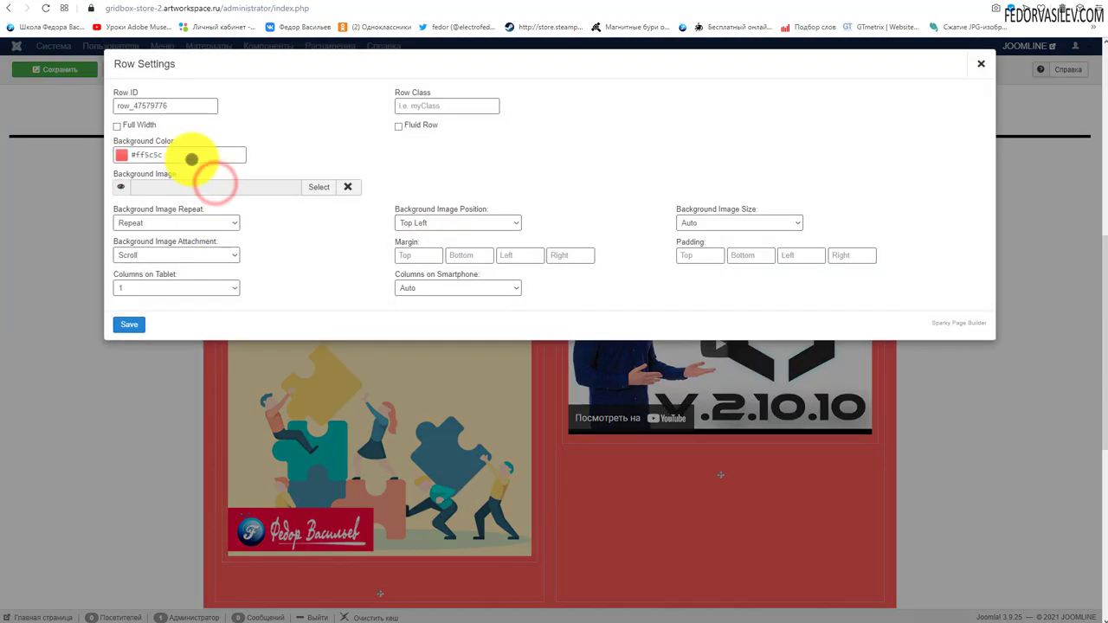
click(190, 155)
key(BackSpace)
key(BackSpace)
key(BackSpace)
click(321, 148)
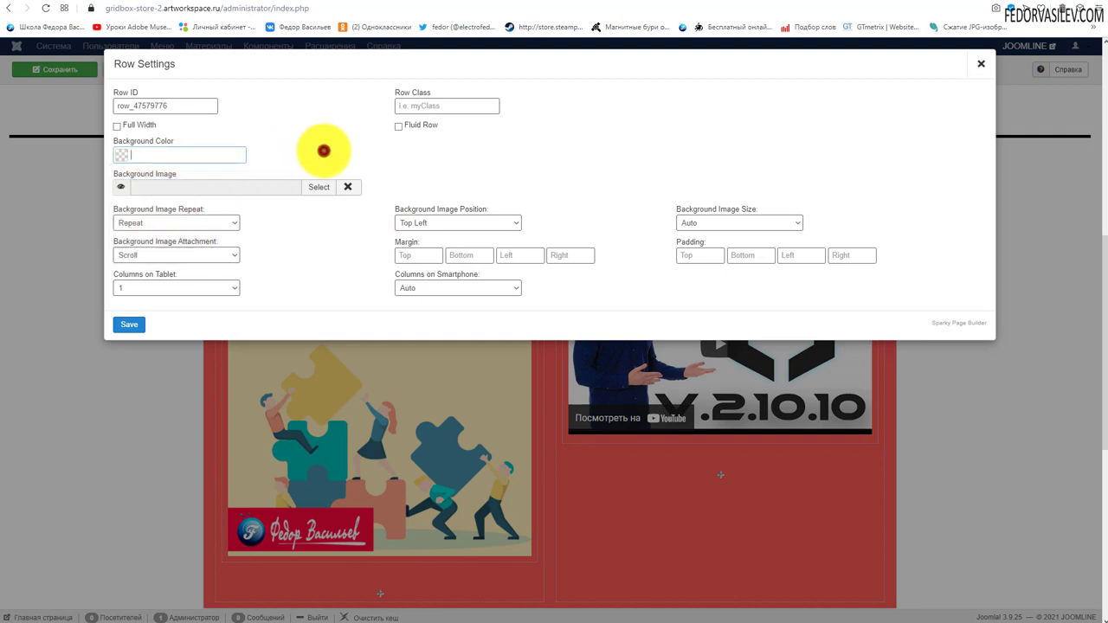
click(129, 327)
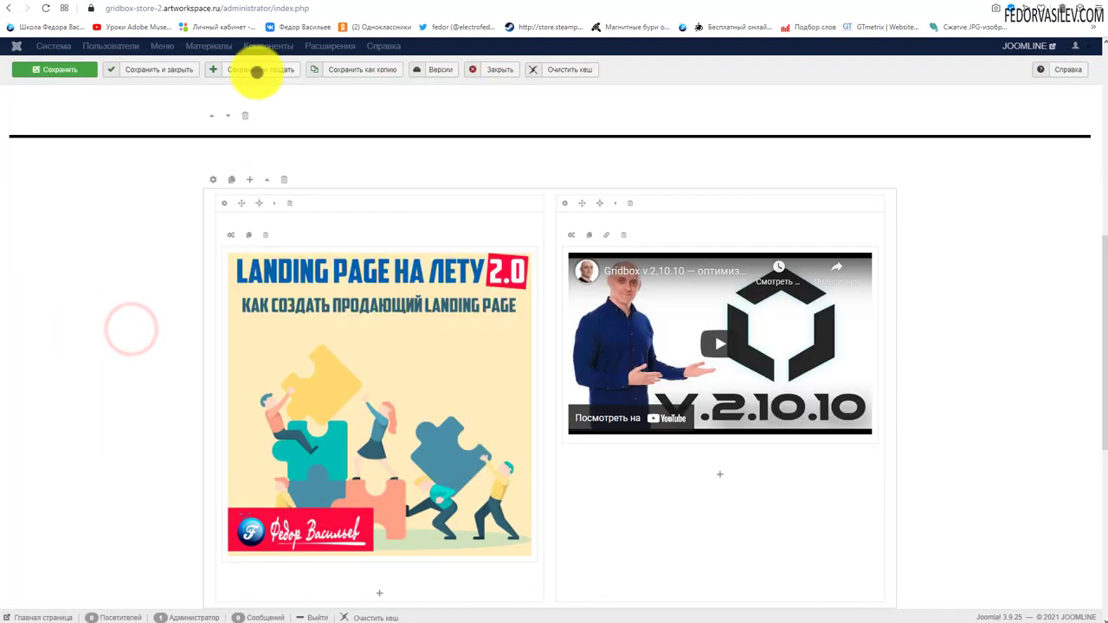
- Save the article, switch to the public article page and reload it to check the two-column row
click(62, 71)
click(455, 7)
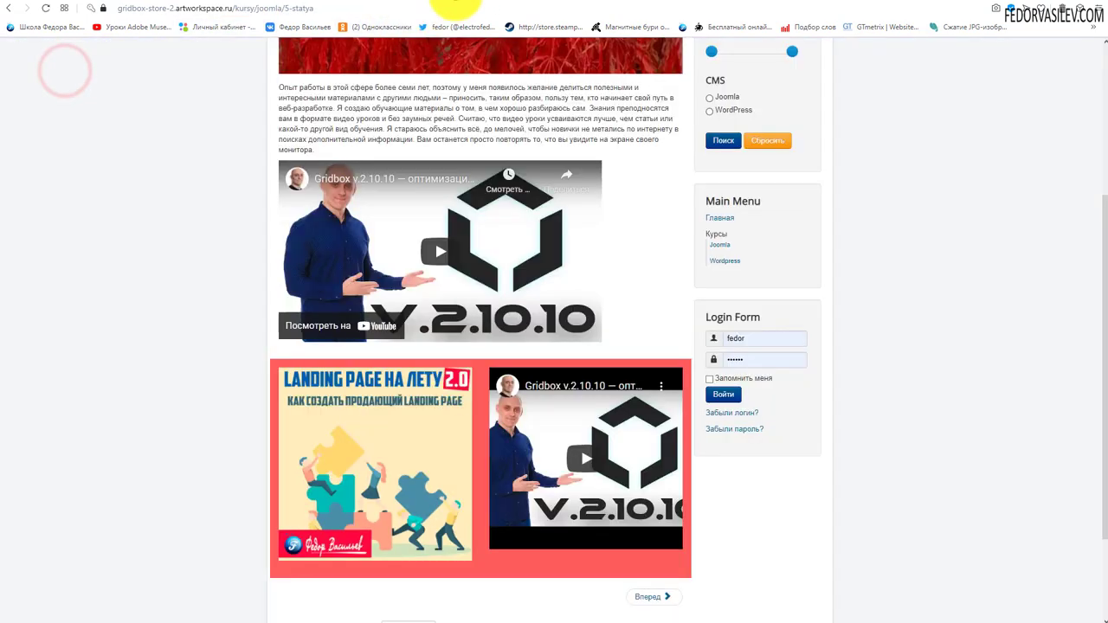
key(F5)
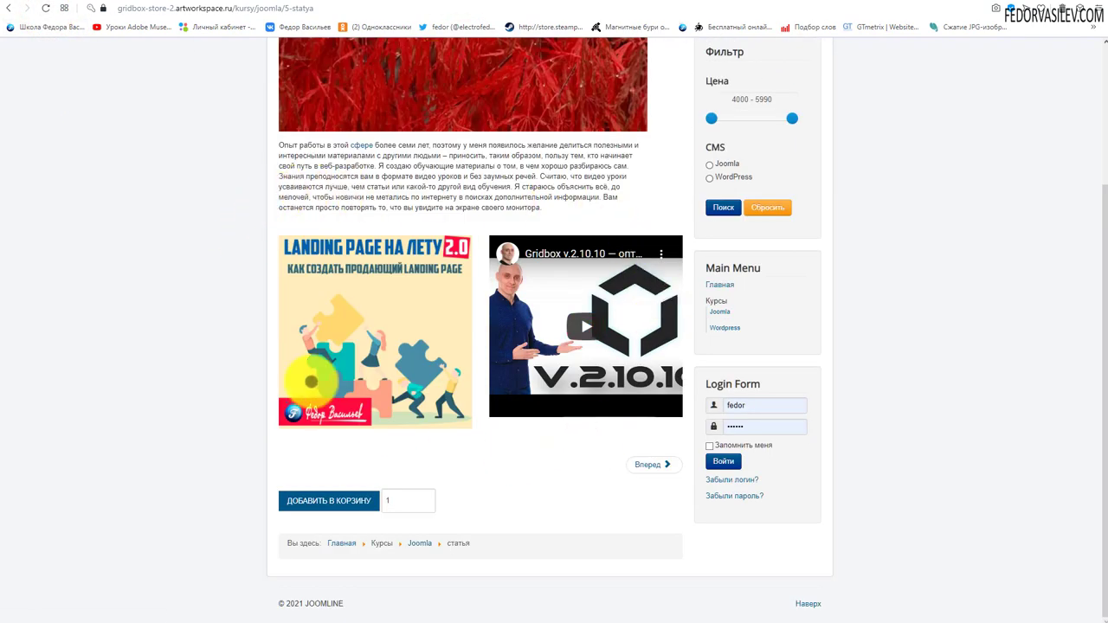
- Back in the article editor, give the column with the landing page image a light yellow-green background
click(424, 4)
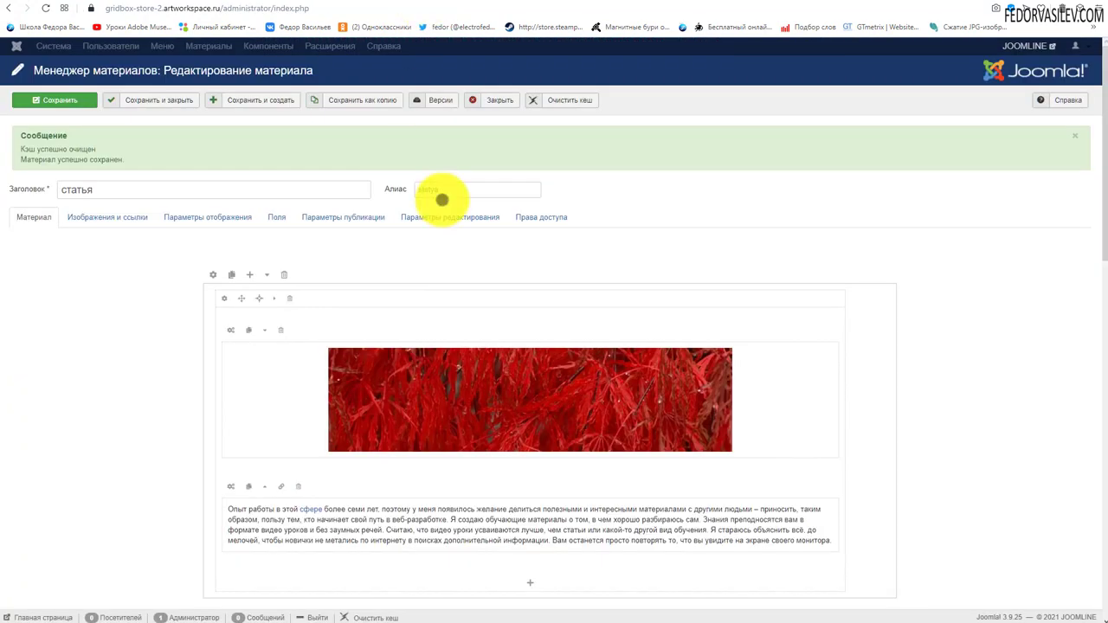
scroll(465, 277, down, 7)
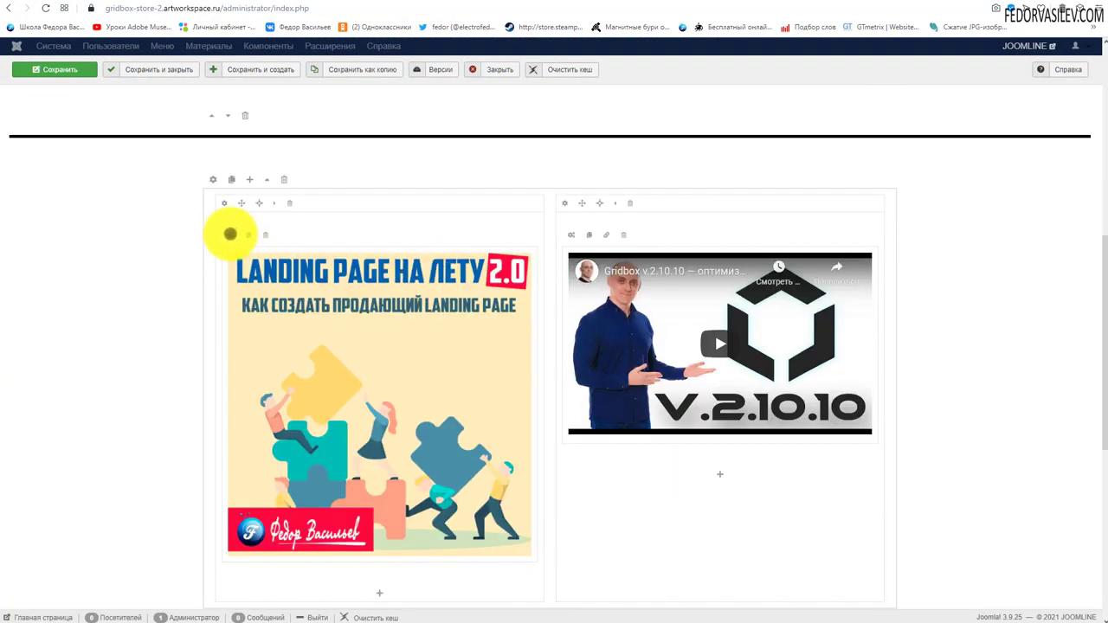
click(225, 203)
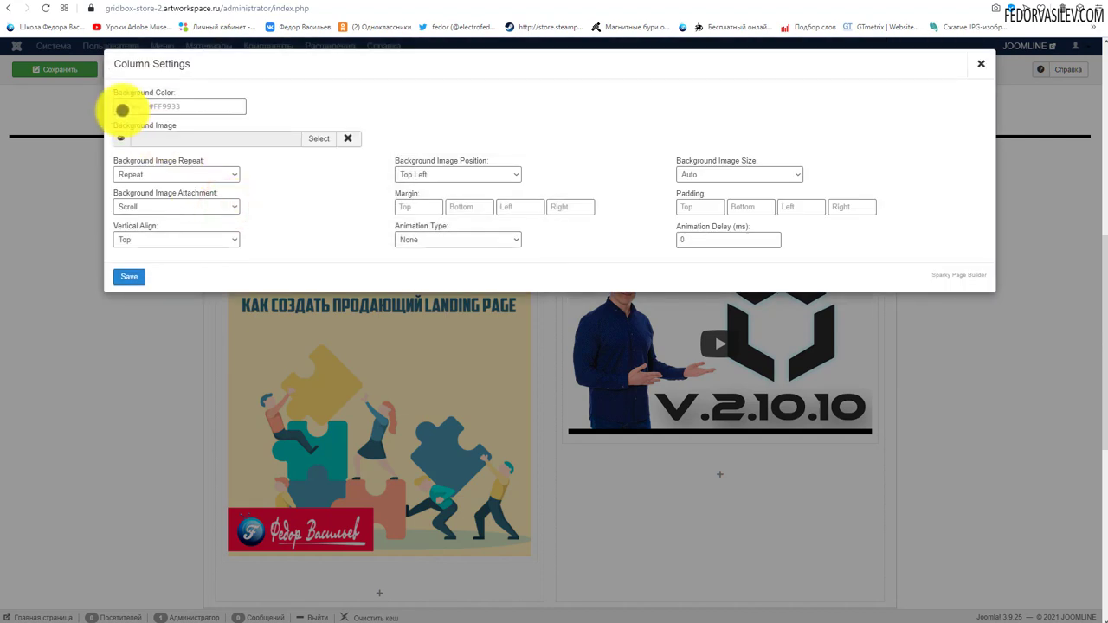
click(121, 107)
click(207, 187)
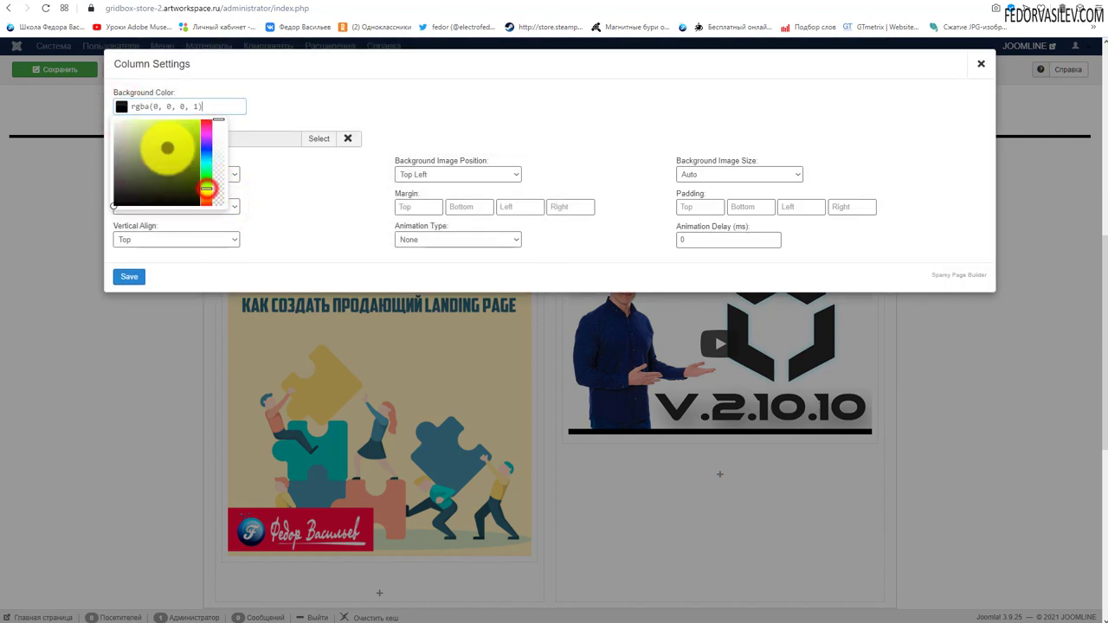
click(154, 124)
click(121, 276)
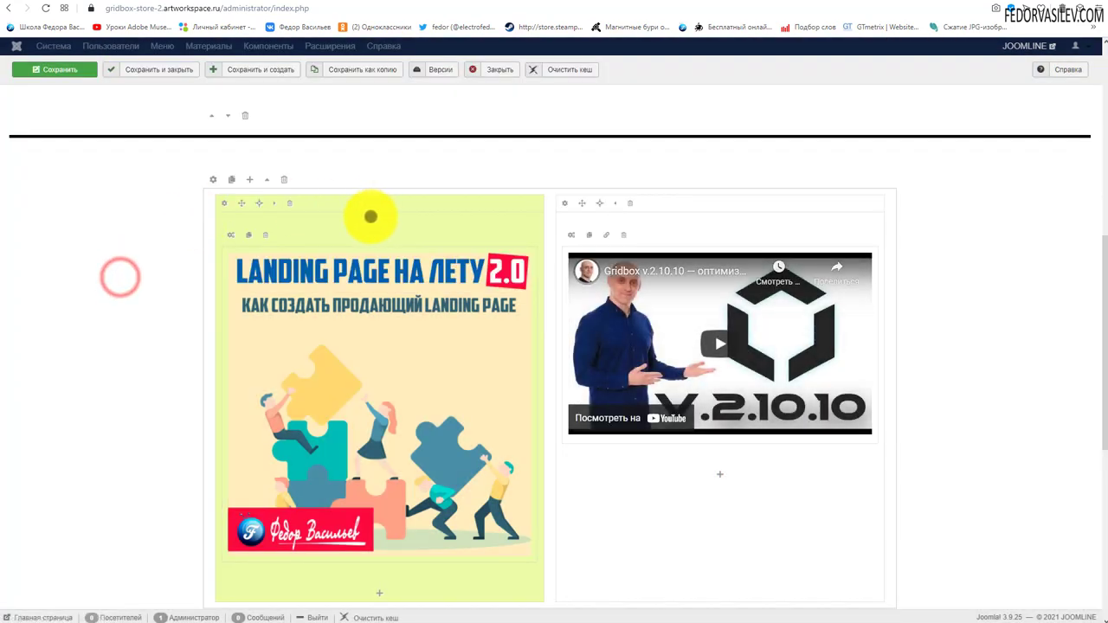
- Set the background color of the column with the video to magenta, rgba(225, 71, 230, 1), and save it
scroll(415, 190, down, 1)
scroll(527, 369, up, 2)
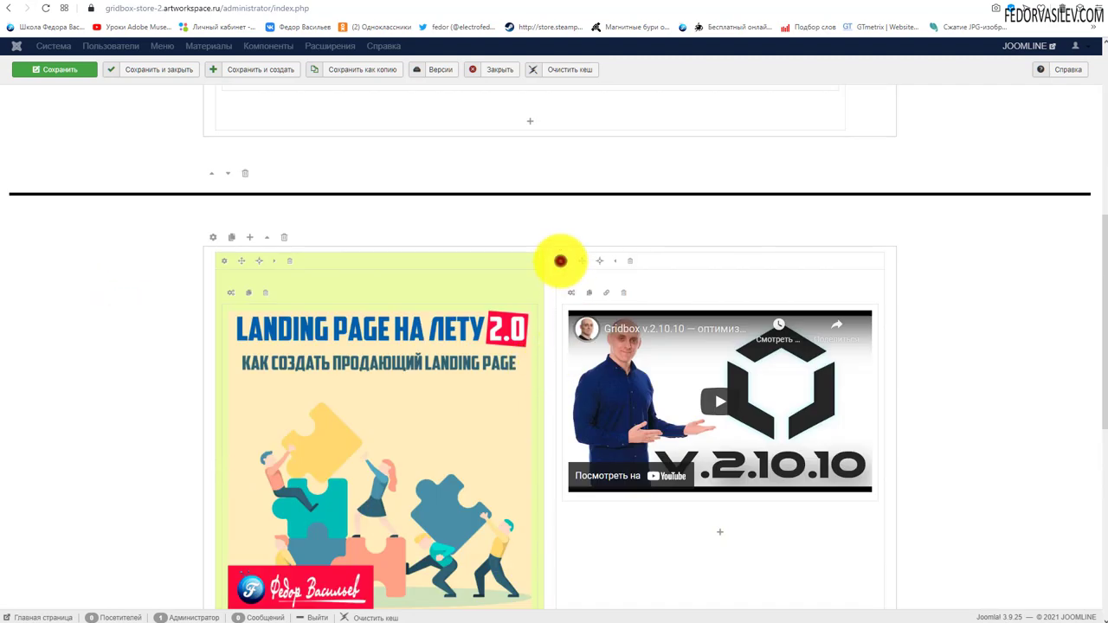
click(560, 261)
click(120, 105)
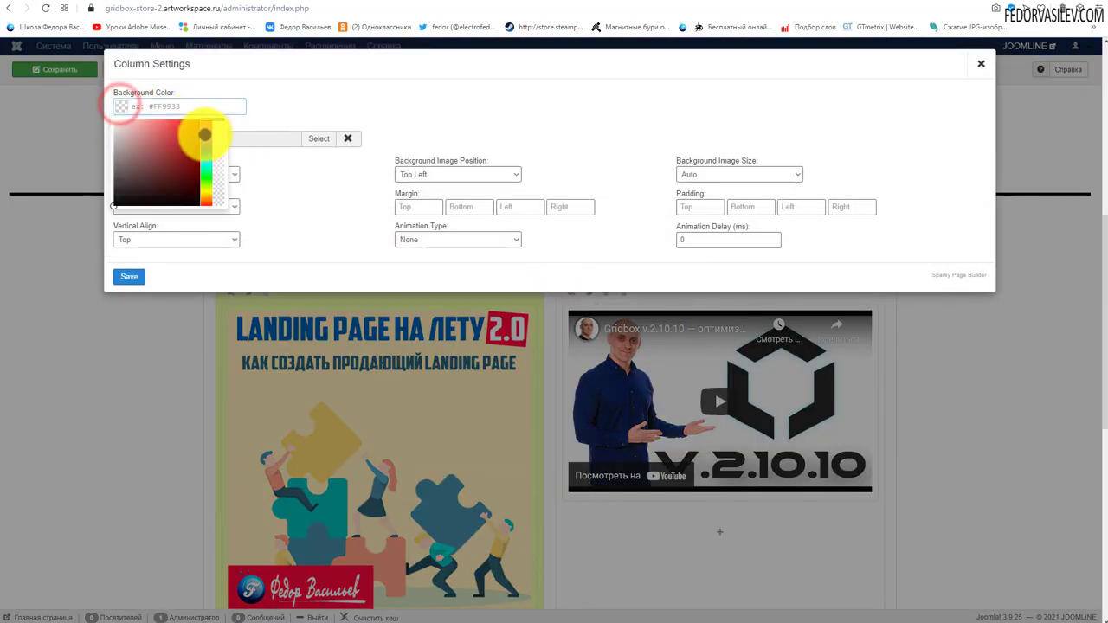
click(205, 134)
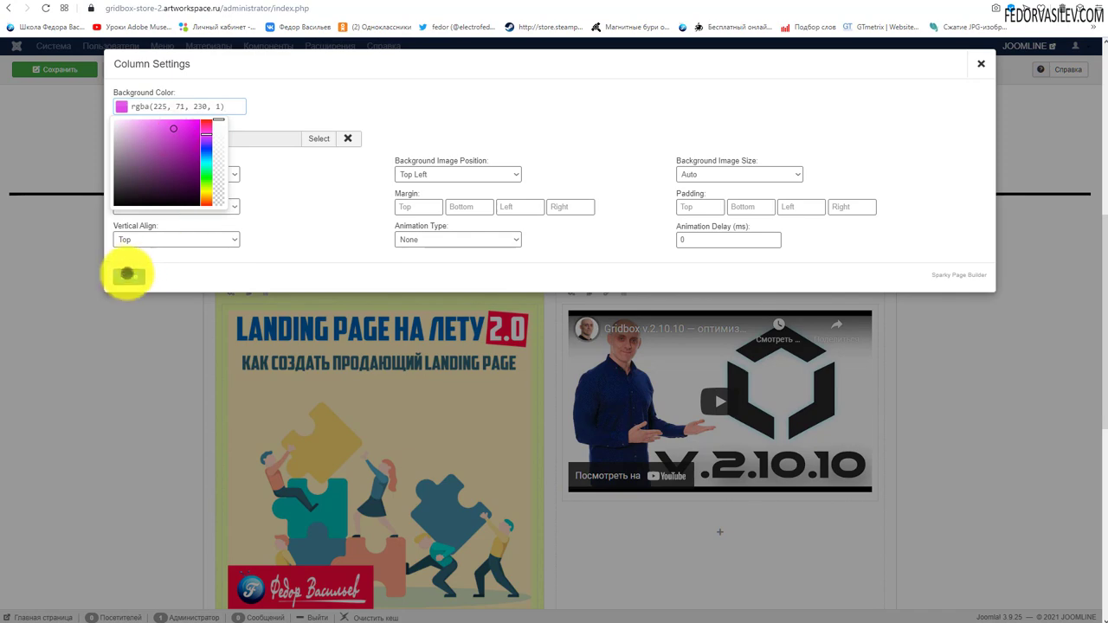
click(129, 274)
- Add a button block below the video in the magenta column and set its text to "скачать"
scroll(728, 356, down, 3)
click(720, 302)
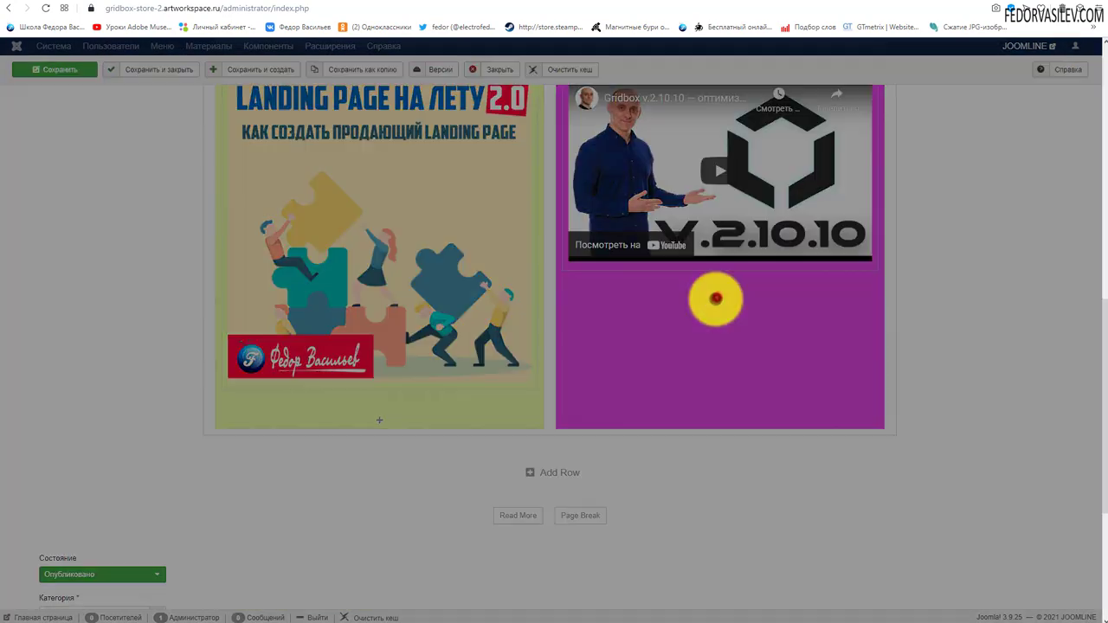
click(260, 122)
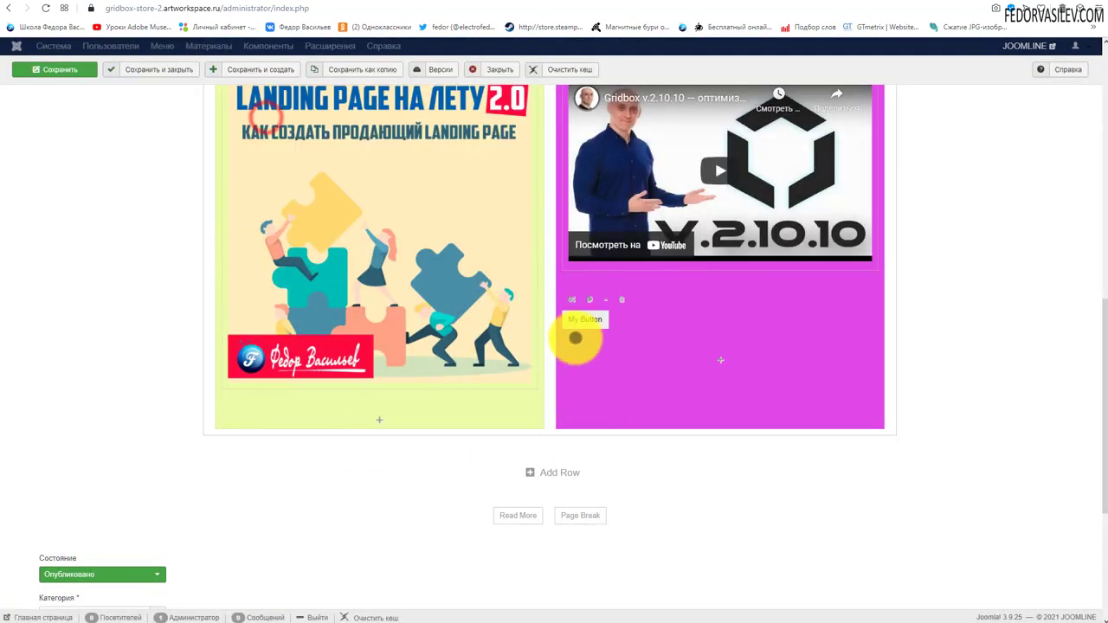
click(573, 299)
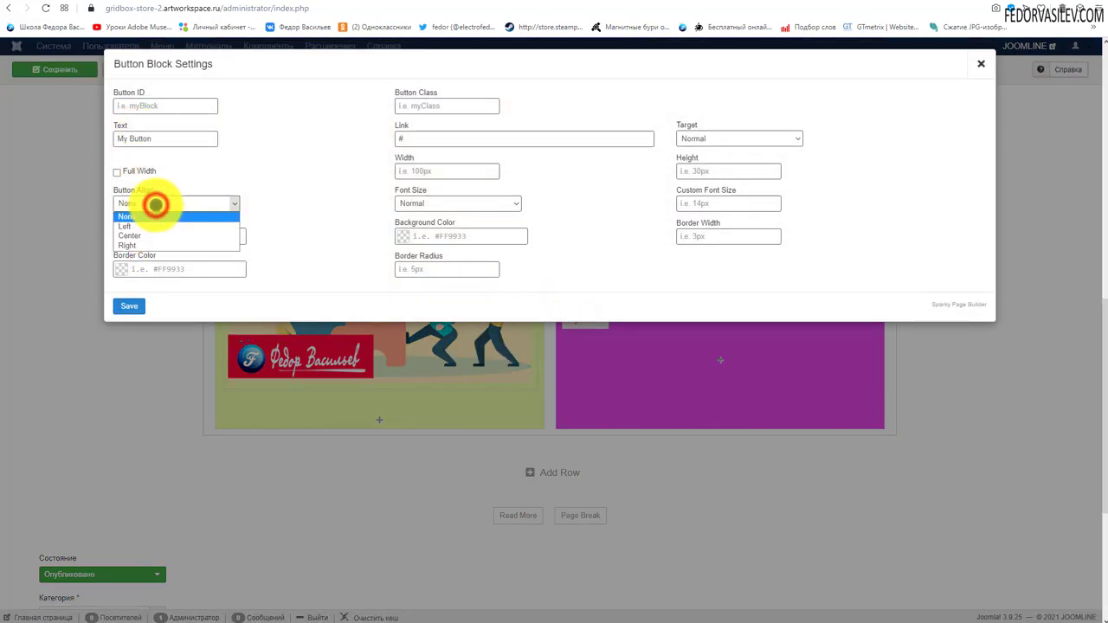
click(146, 235)
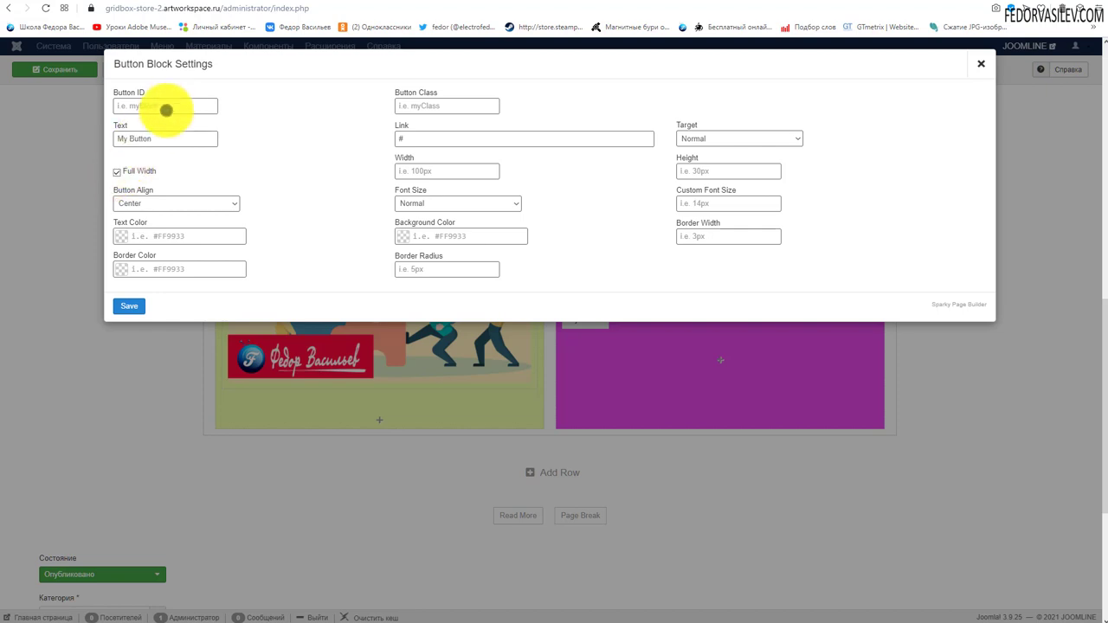
click(168, 138)
key(Return)
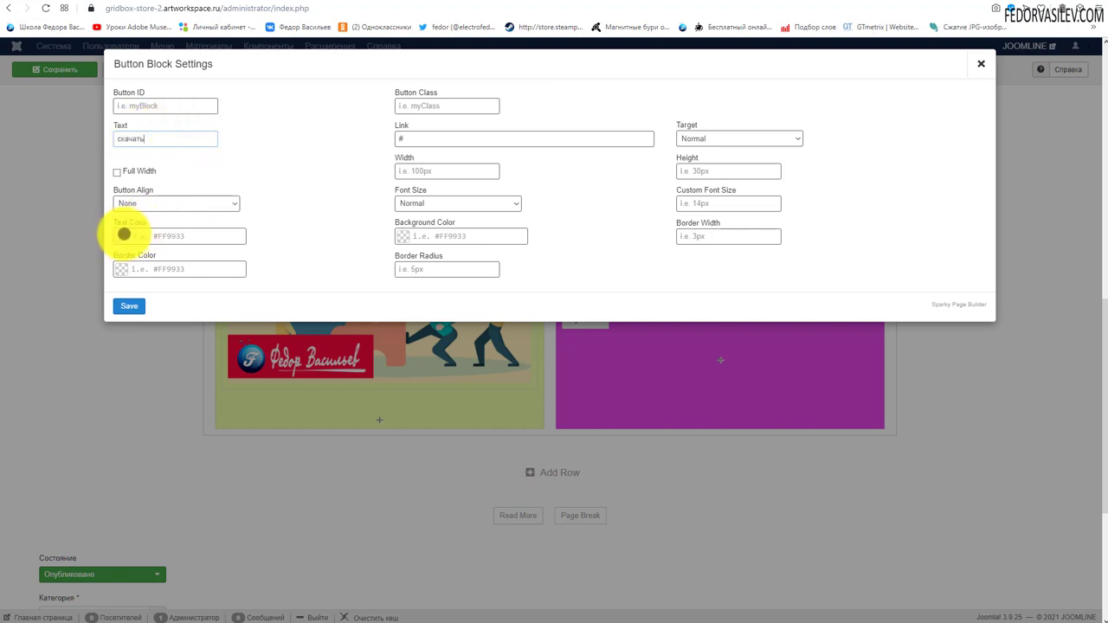
- Set the button's border color to rgba(255, 245, 189, 1) and its text color to rgba(20, 18, 18, 1)
click(122, 268)
click(155, 282)
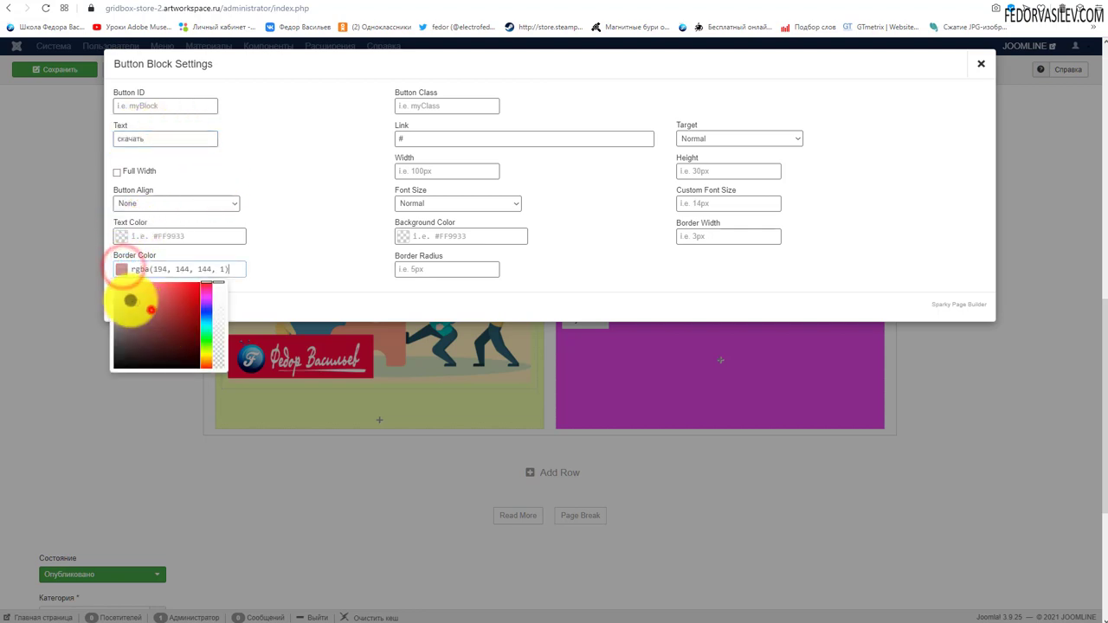
click(207, 350)
click(139, 293)
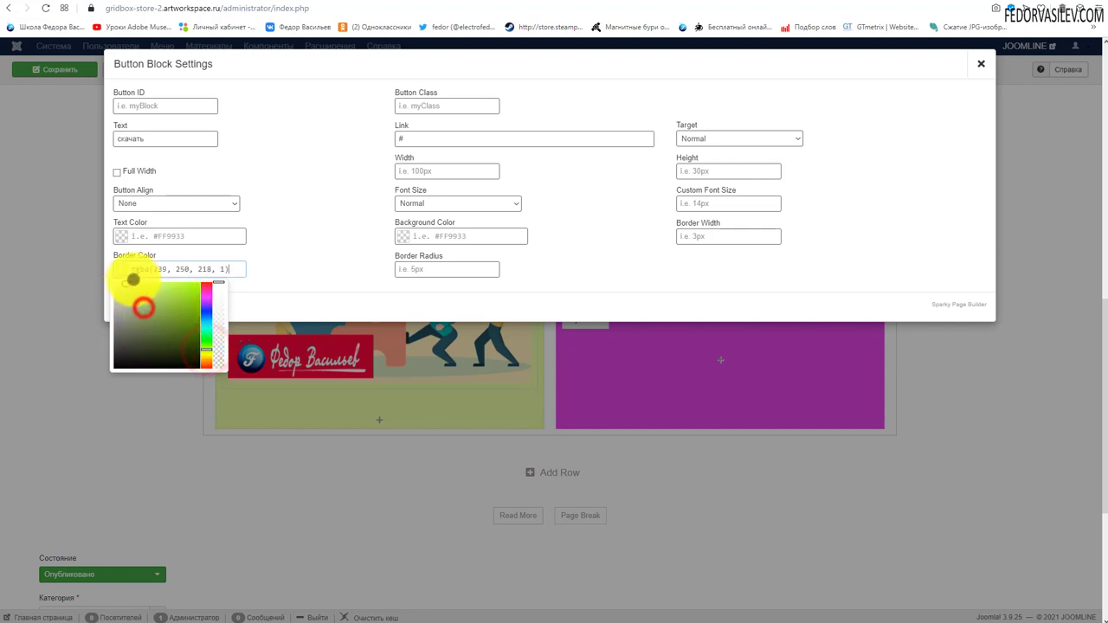
click(125, 307)
click(121, 237)
click(143, 303)
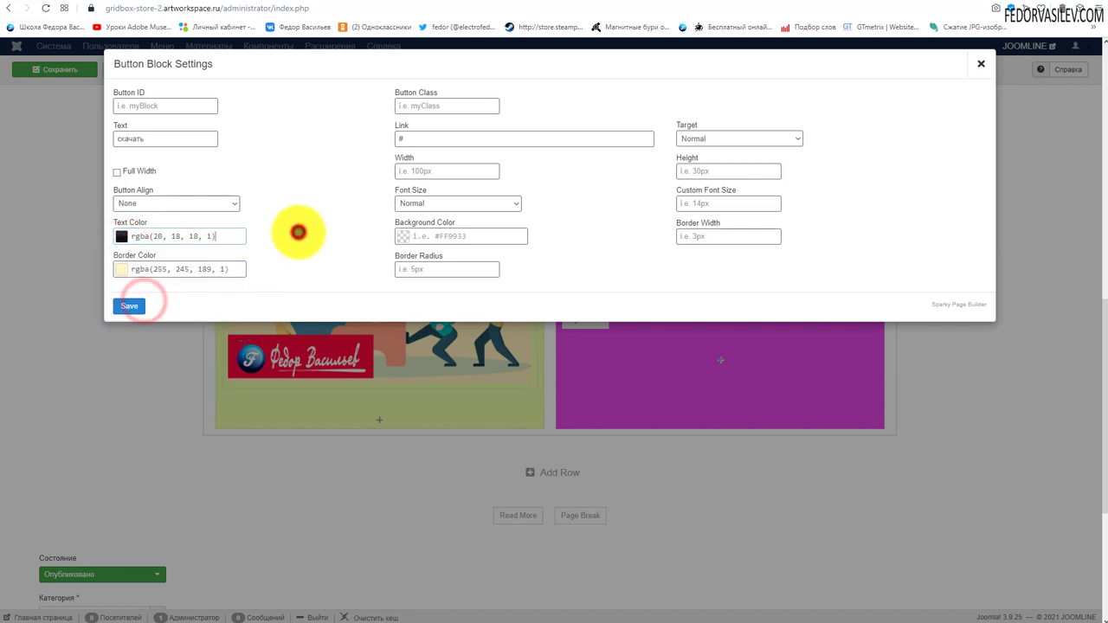
- Set the button's custom font size to 30px and save the button settings
click(411, 139)
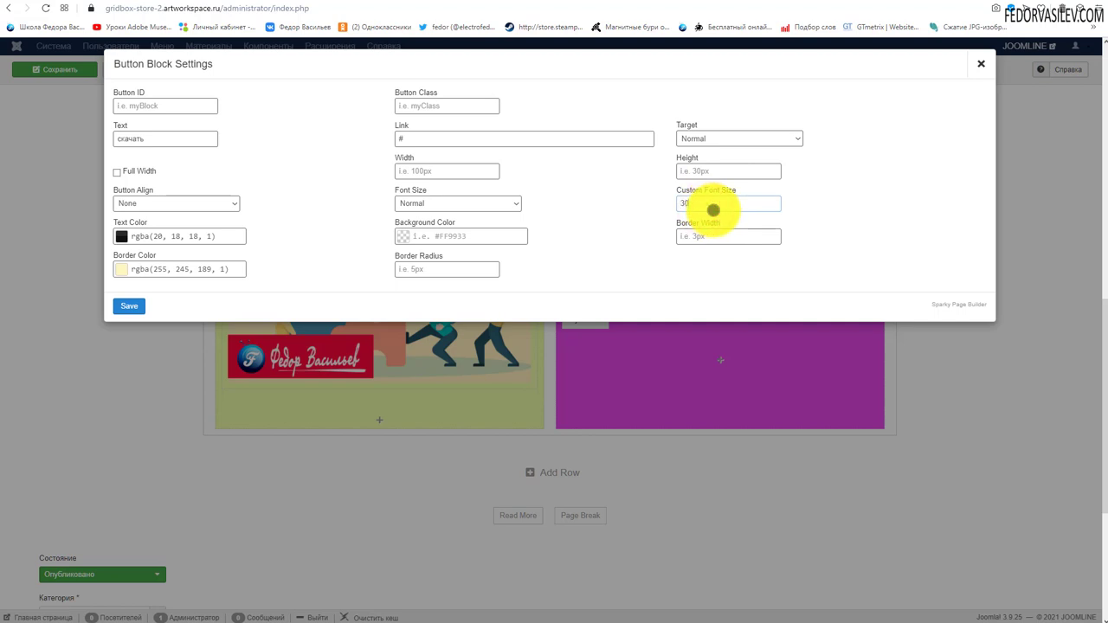
text(px)
click(128, 305)
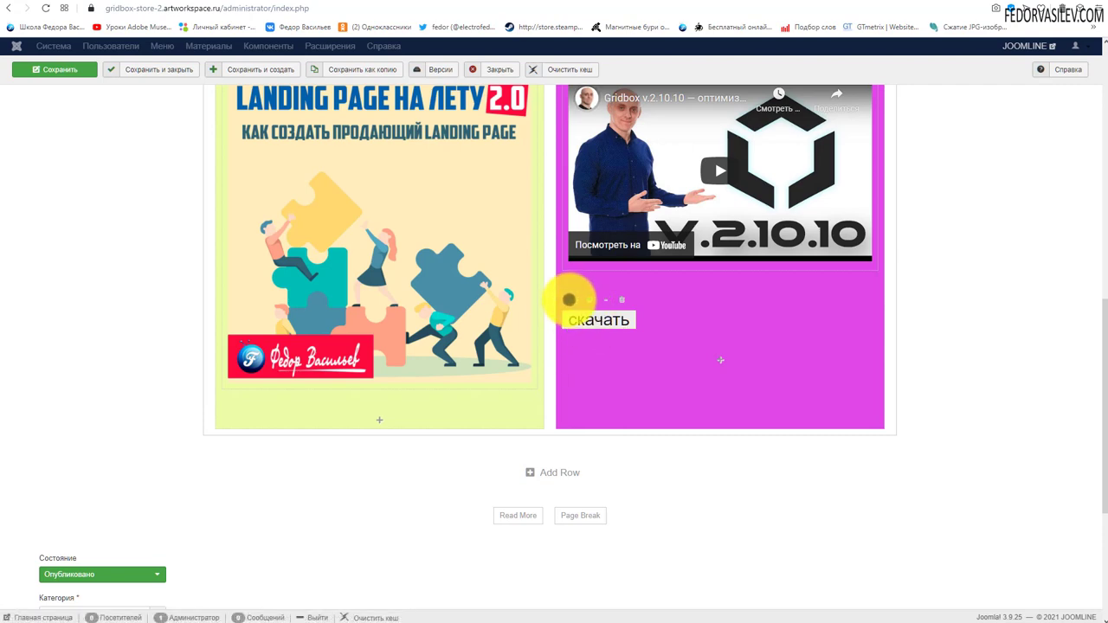
- Change the border color of the "скачать" button to rgba(255, 221, 25, 1) and align the button to the center
click(571, 299)
click(122, 269)
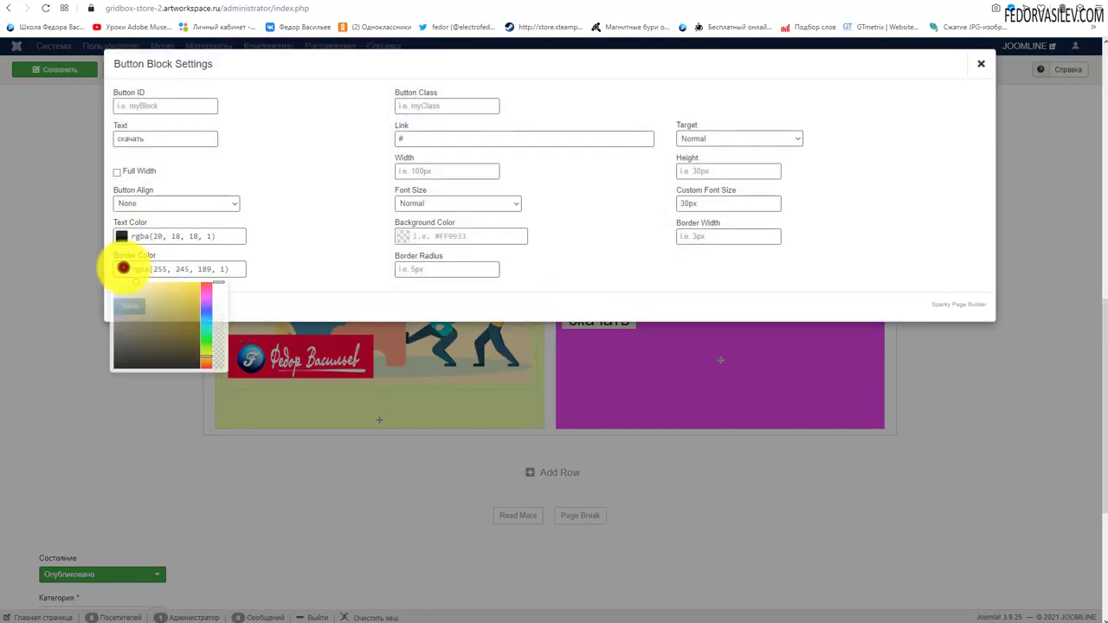
drag(154, 293, 193, 276)
click(355, 253)
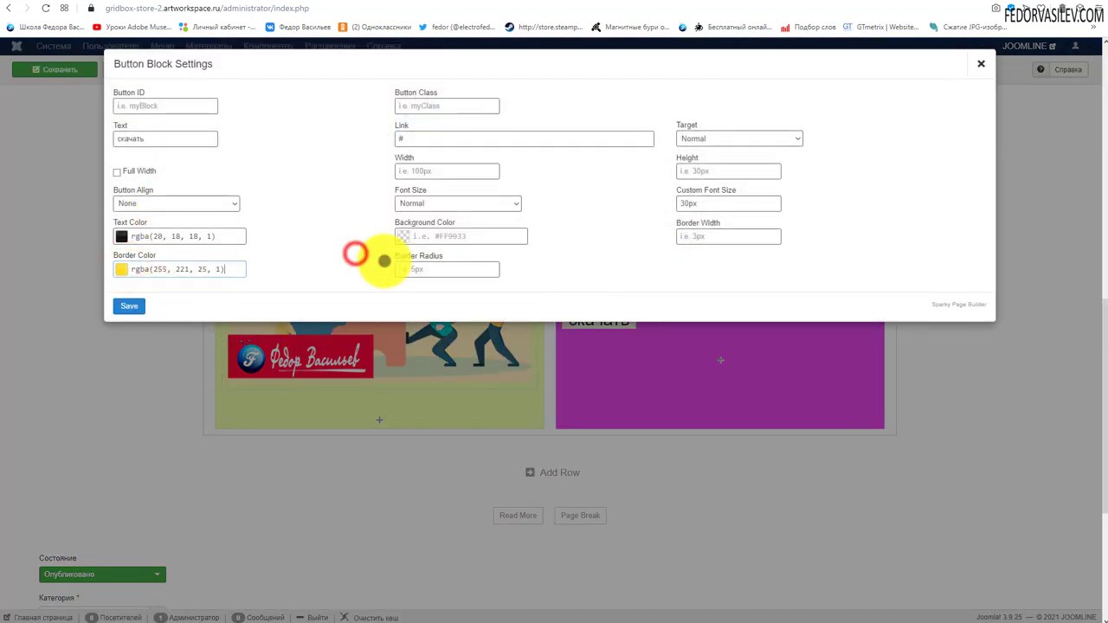
click(680, 432)
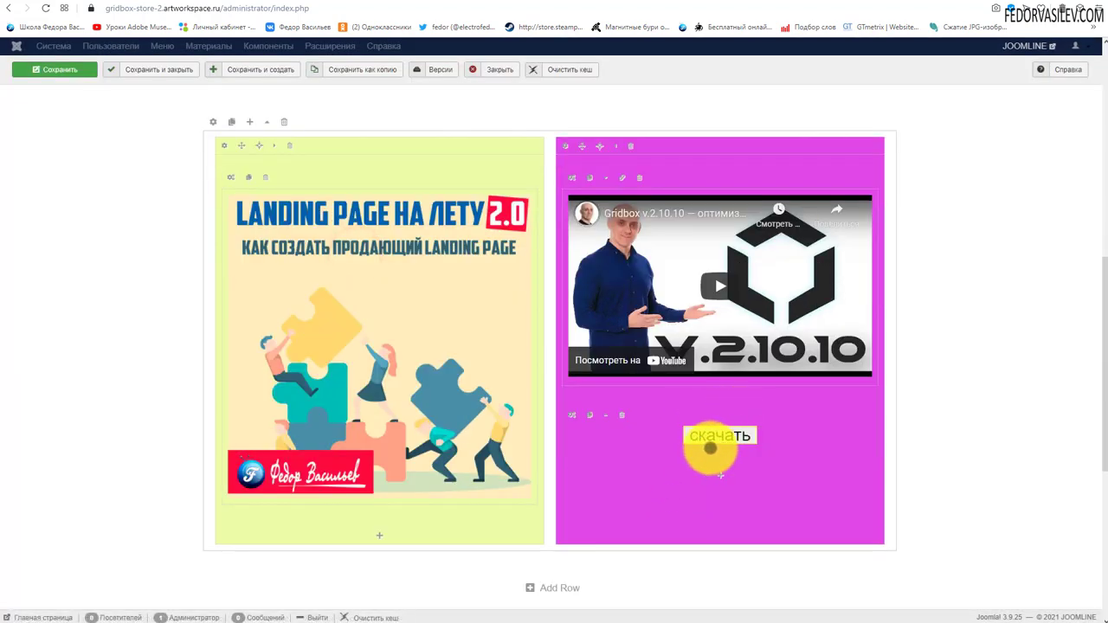
- Give the "скачать" button a yellow background, rgba(255, 230, 38, 1), choose the Huge font size and save the settings
click(571, 414)
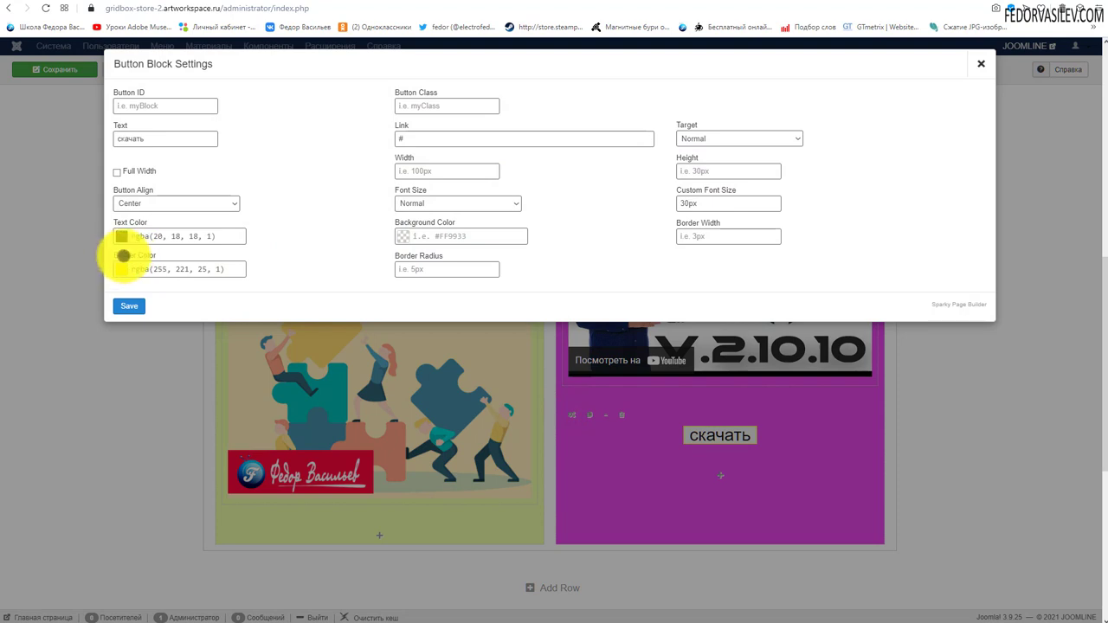
click(406, 235)
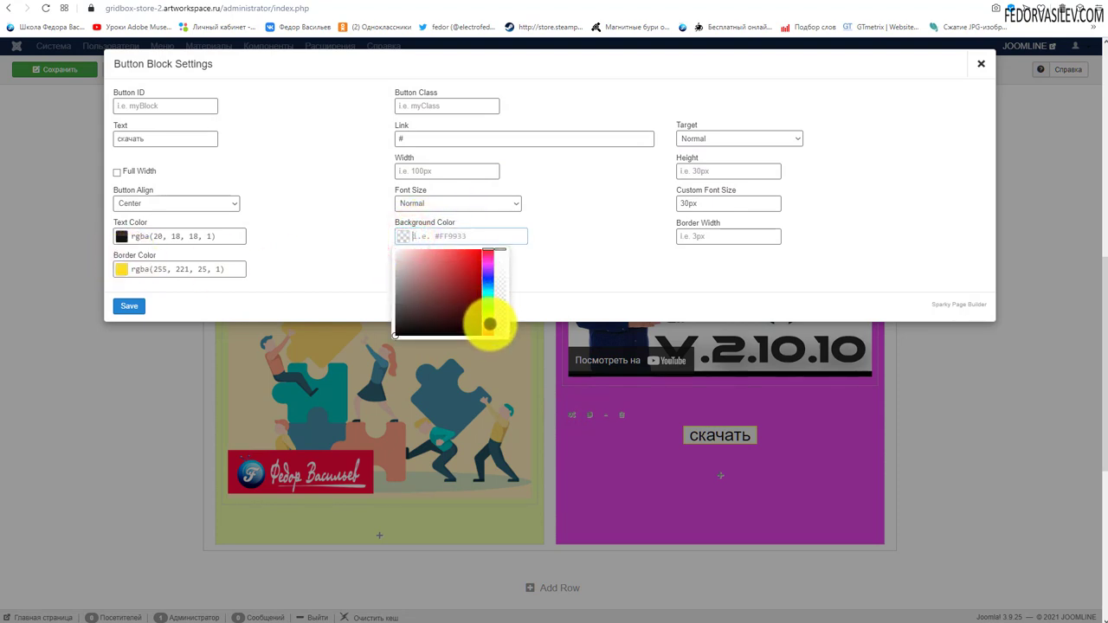
click(490, 324)
drag(449, 274, 468, 249)
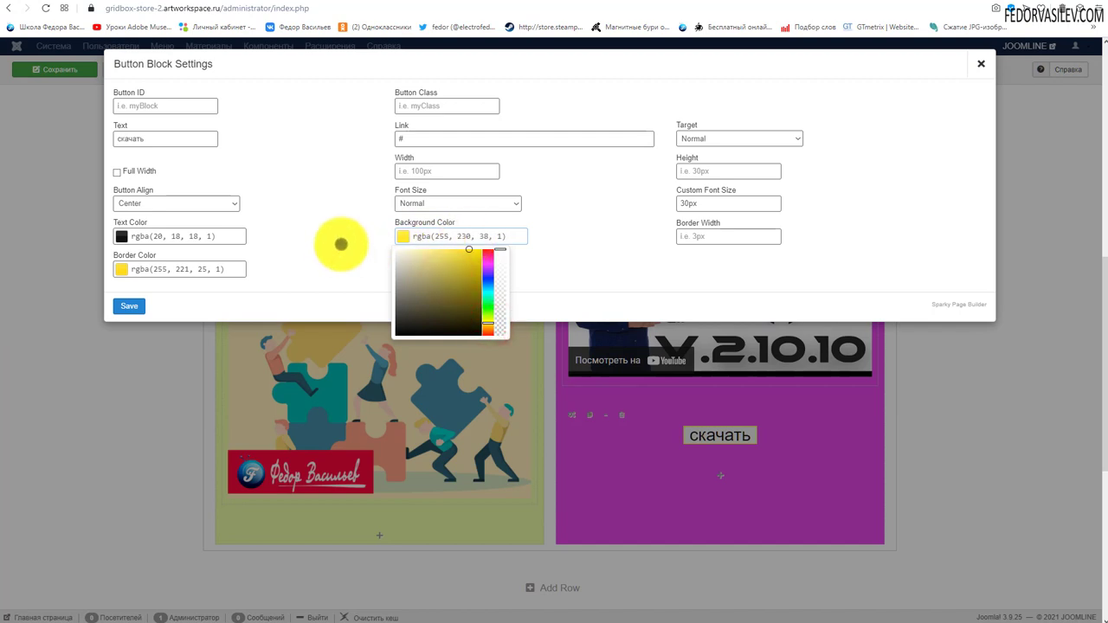
click(412, 200)
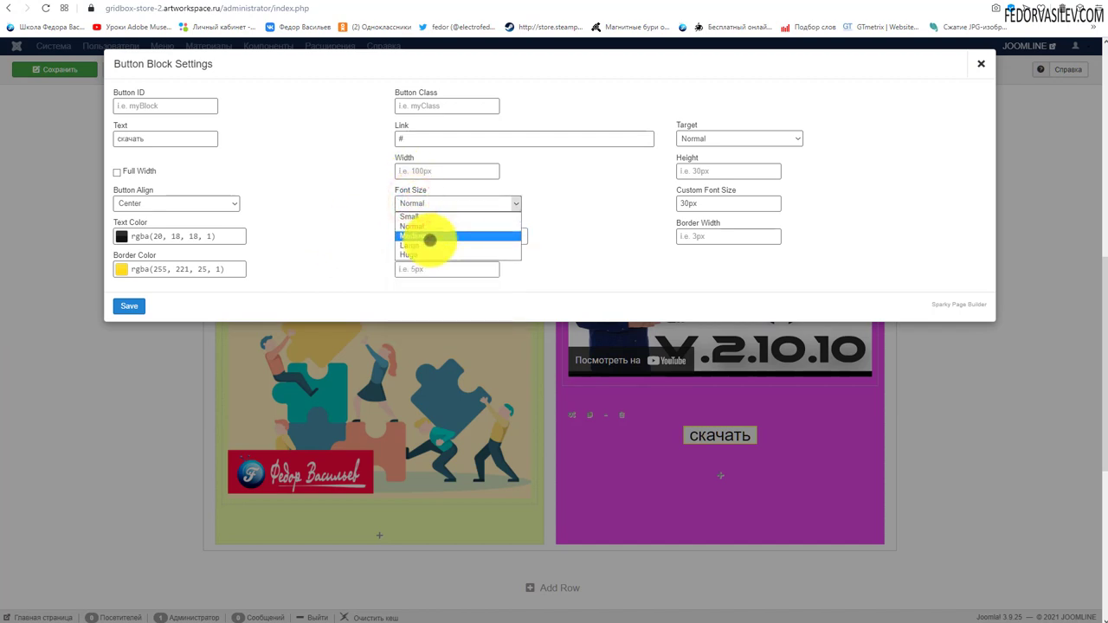
click(408, 254)
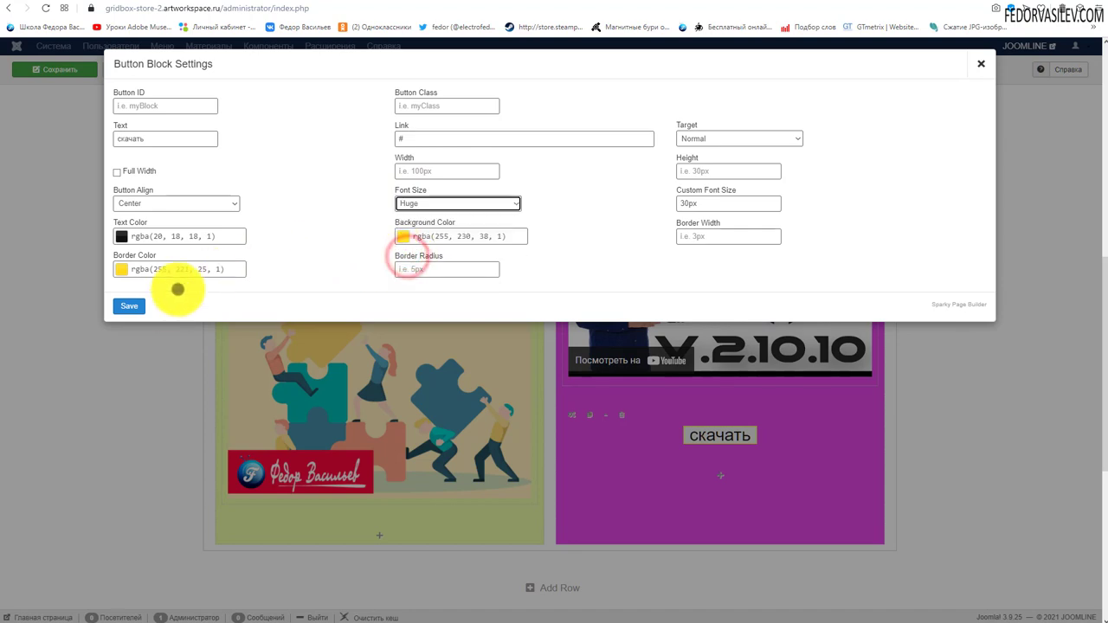
click(131, 303)
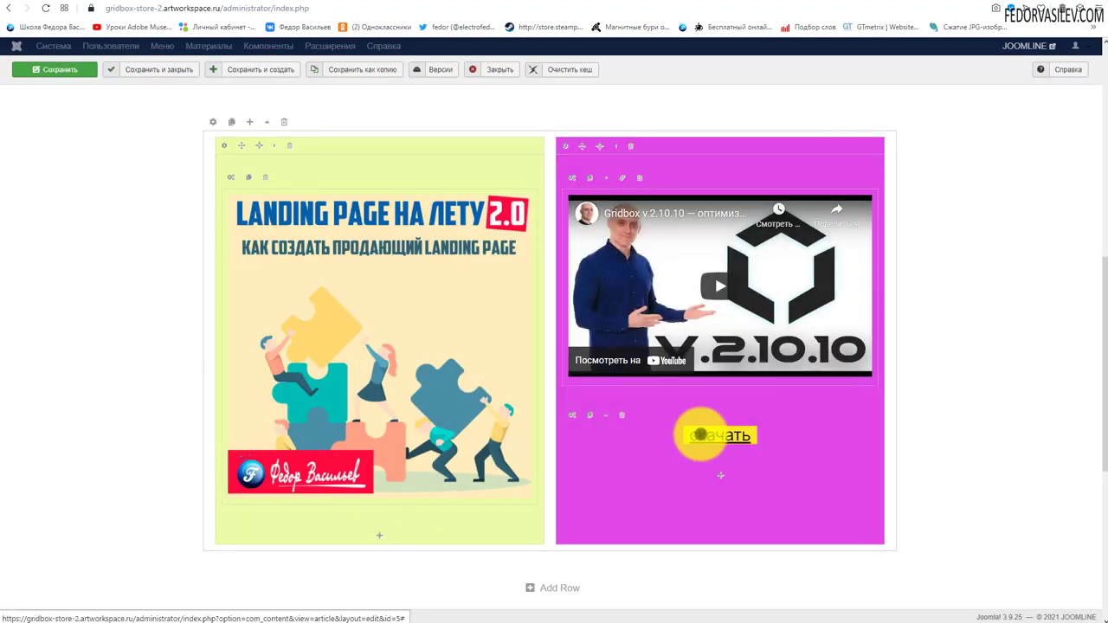
- Make the "скачать" button 150px wide and 40px high with a 10px border radius, clear its custom font size and save the settings
click(570, 415)
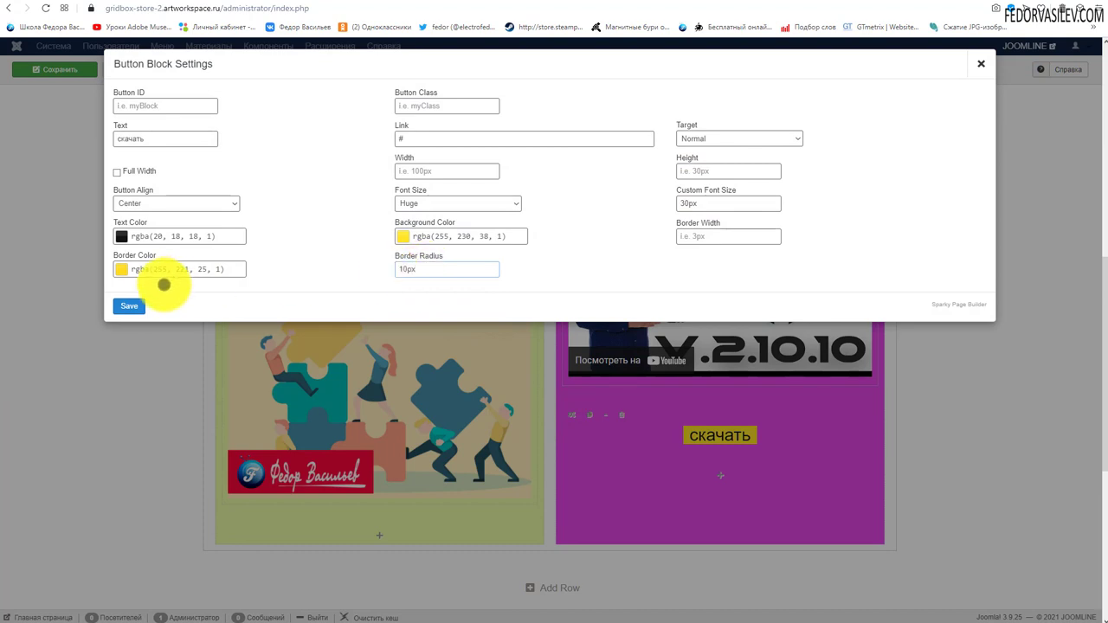
click(127, 304)
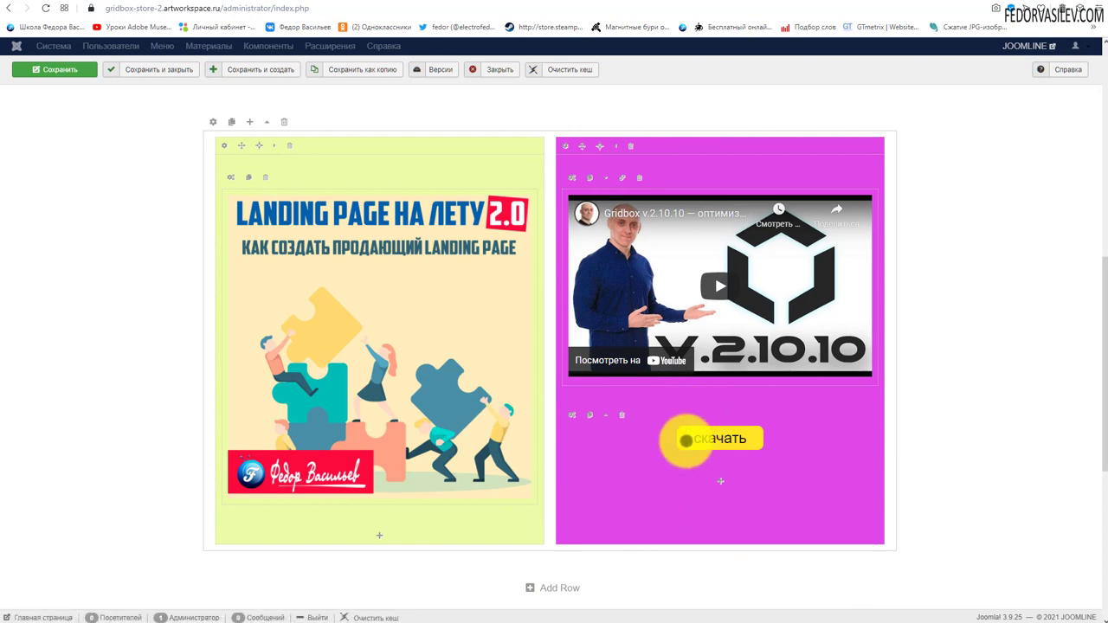
click(571, 414)
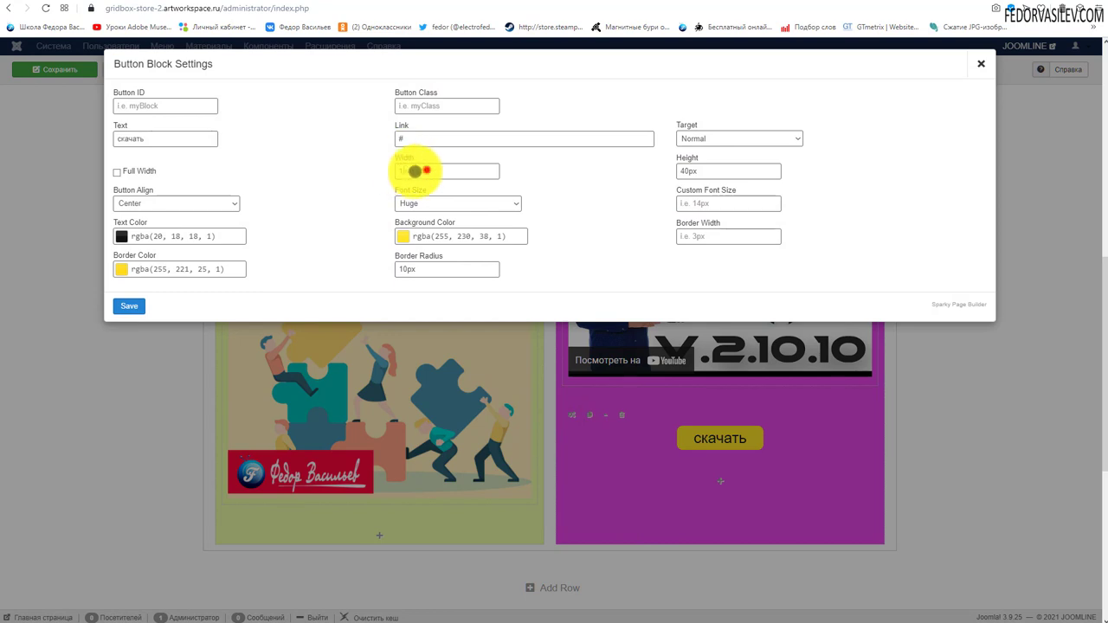
click(706, 167)
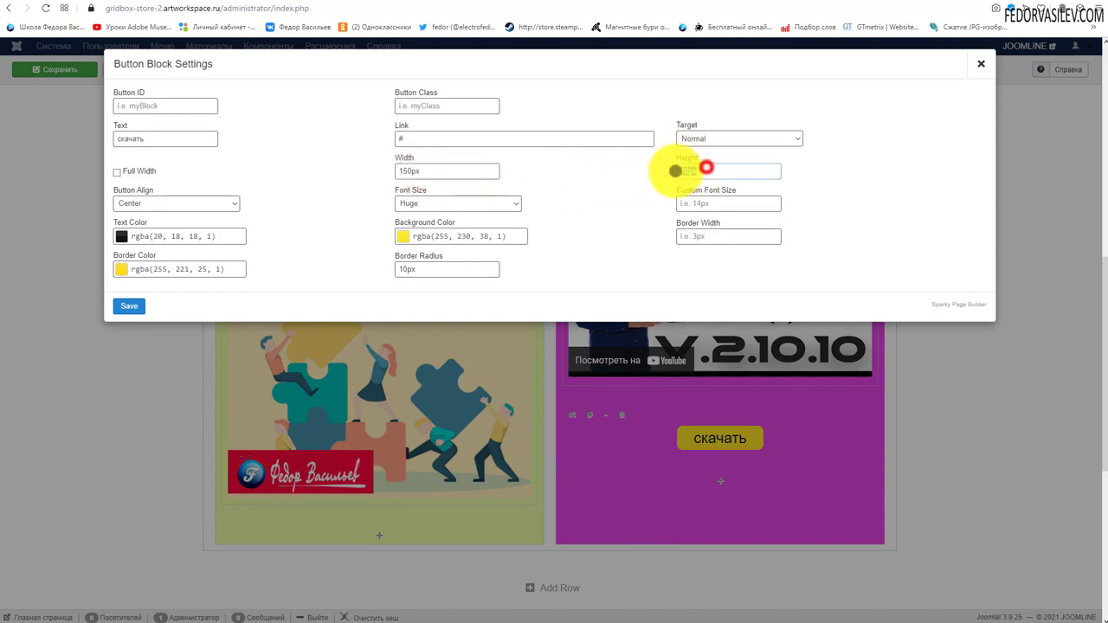
click(129, 306)
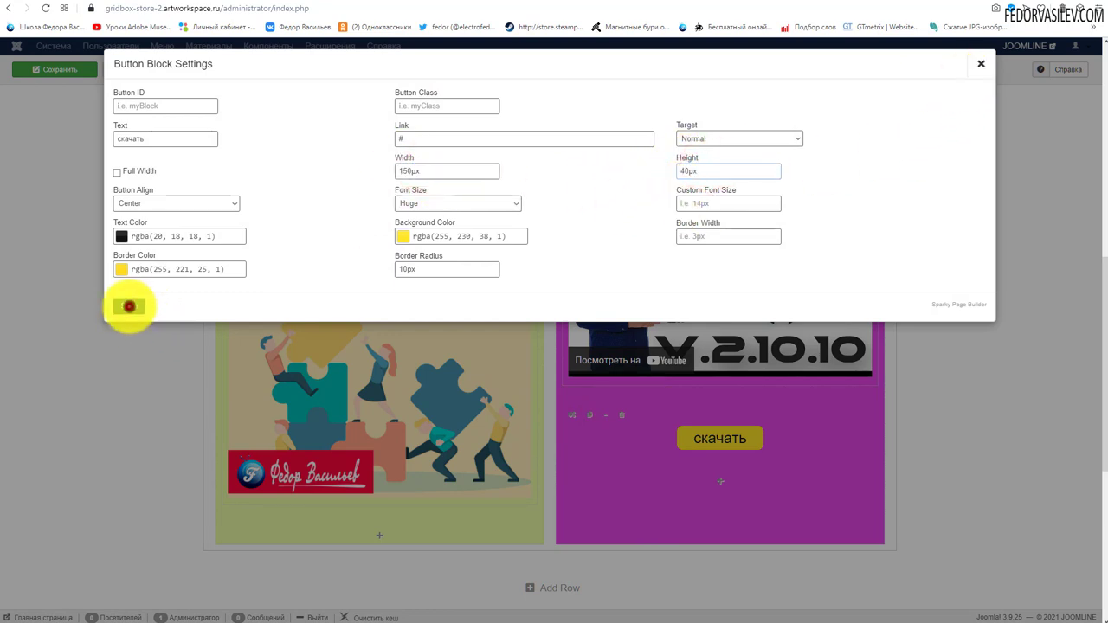
- Save the article, reload its published page to check the two styled columns and return to the article editor
click(68, 69)
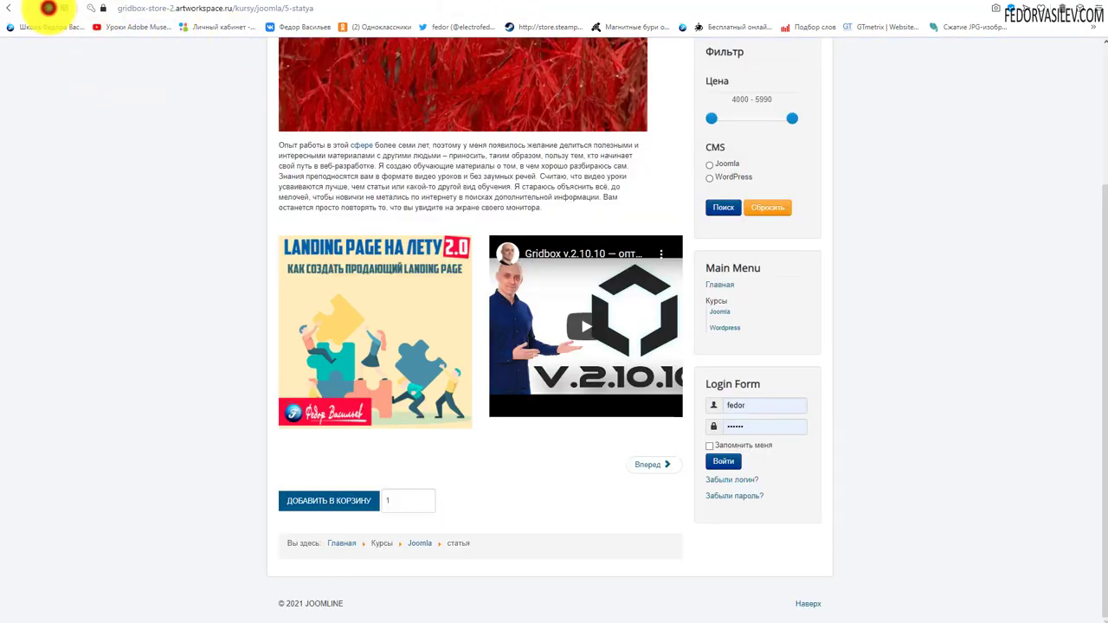
click(47, 7)
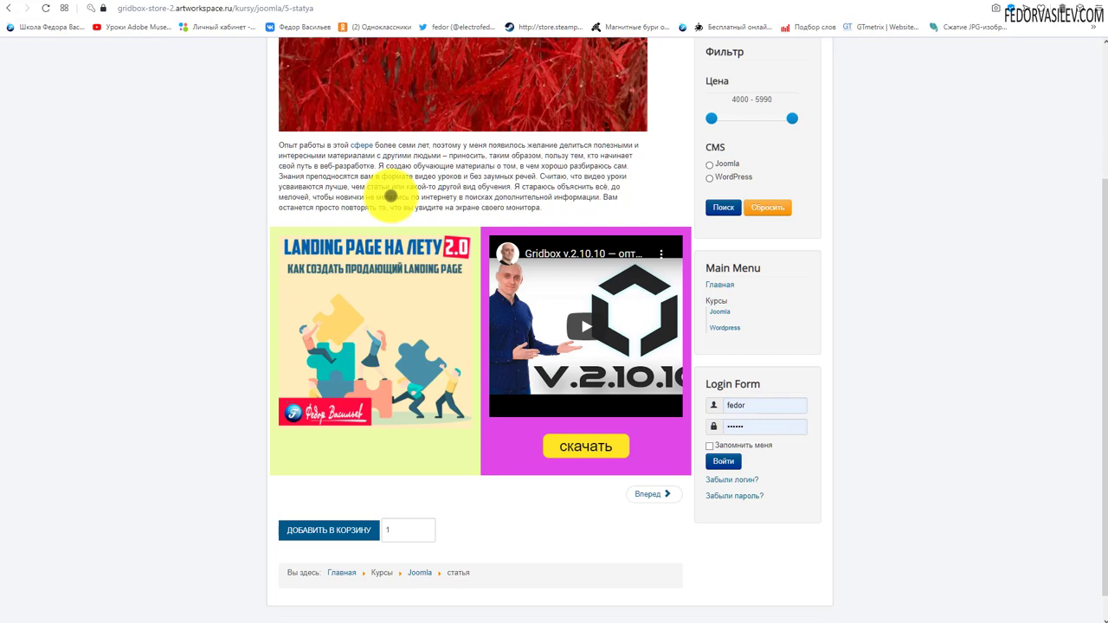
click(421, 3)
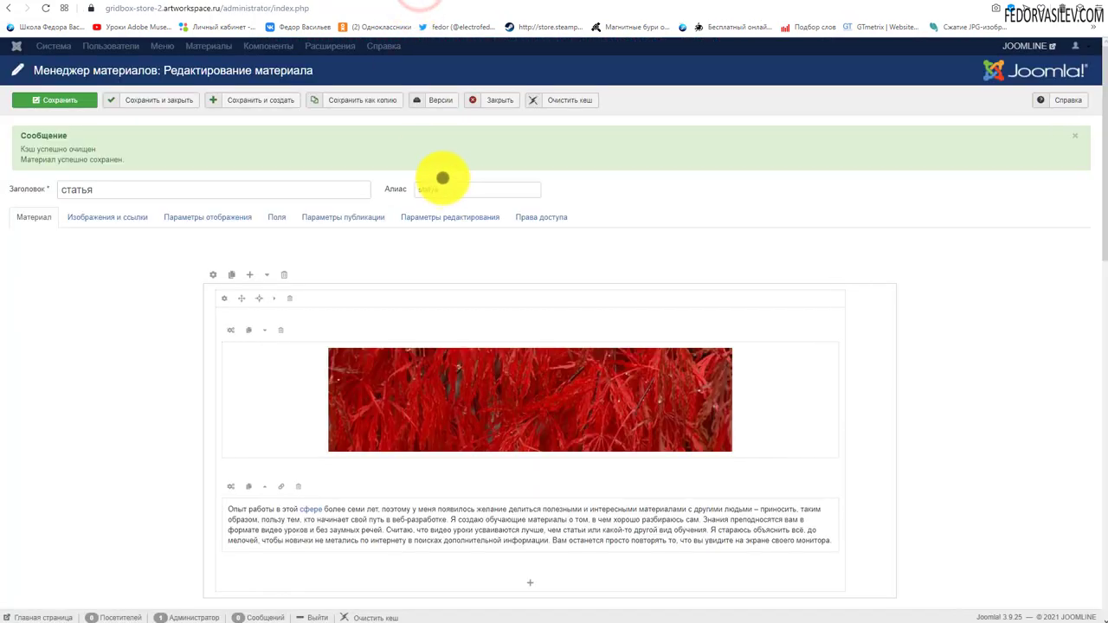
- Add a row with three equal columns below the row containing the image, video and "скачать" button
scroll(580, 147, down, 2)
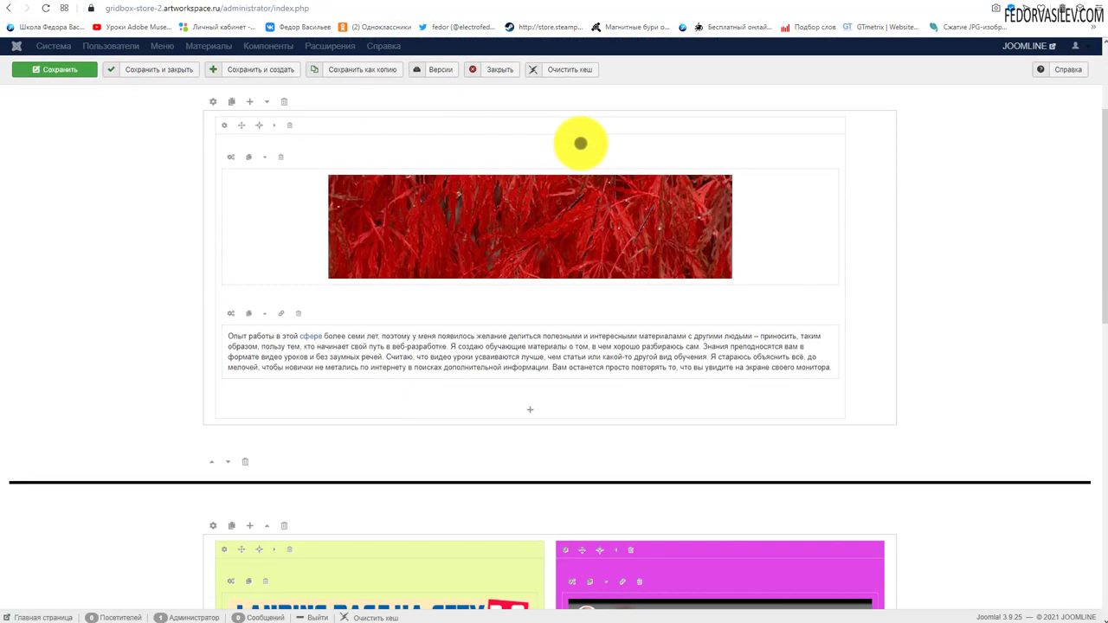
scroll(579, 143, down, 2)
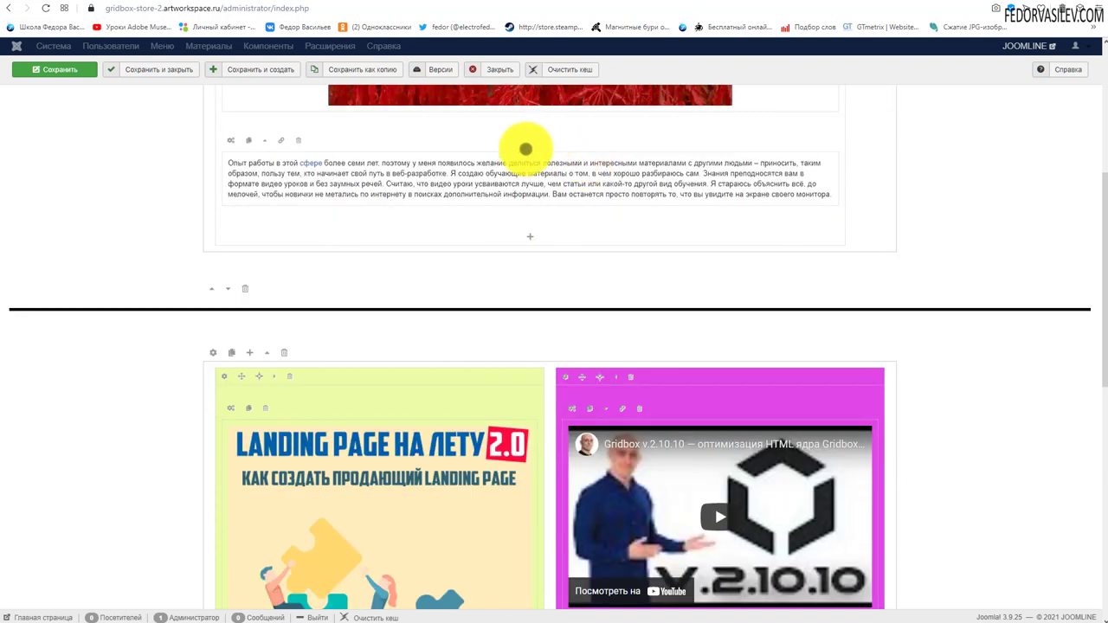
scroll(526, 152, down, 4)
scroll(535, 191, down, 3)
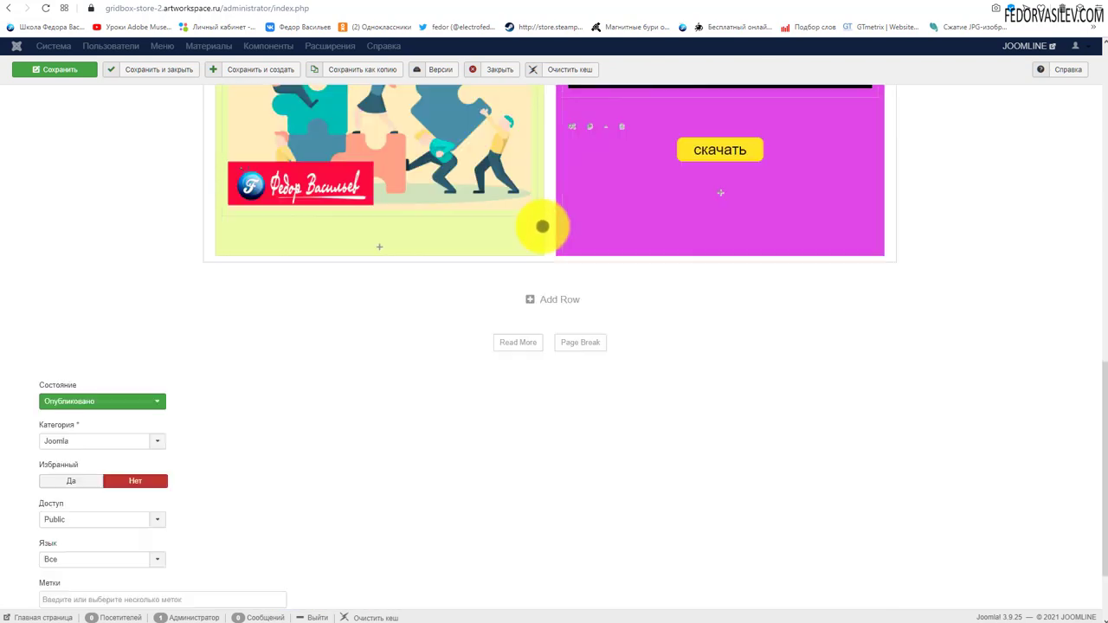
scroll(764, 404, up, 3)
scroll(764, 404, down, 1)
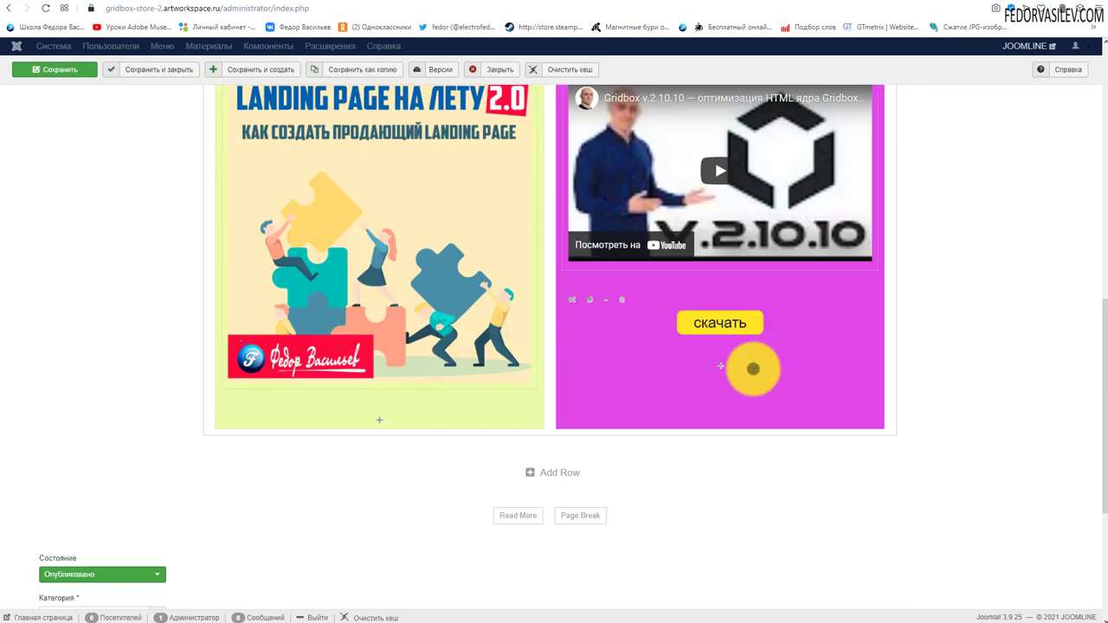
scroll(750, 366, up, 2)
scroll(609, 205, down, 2)
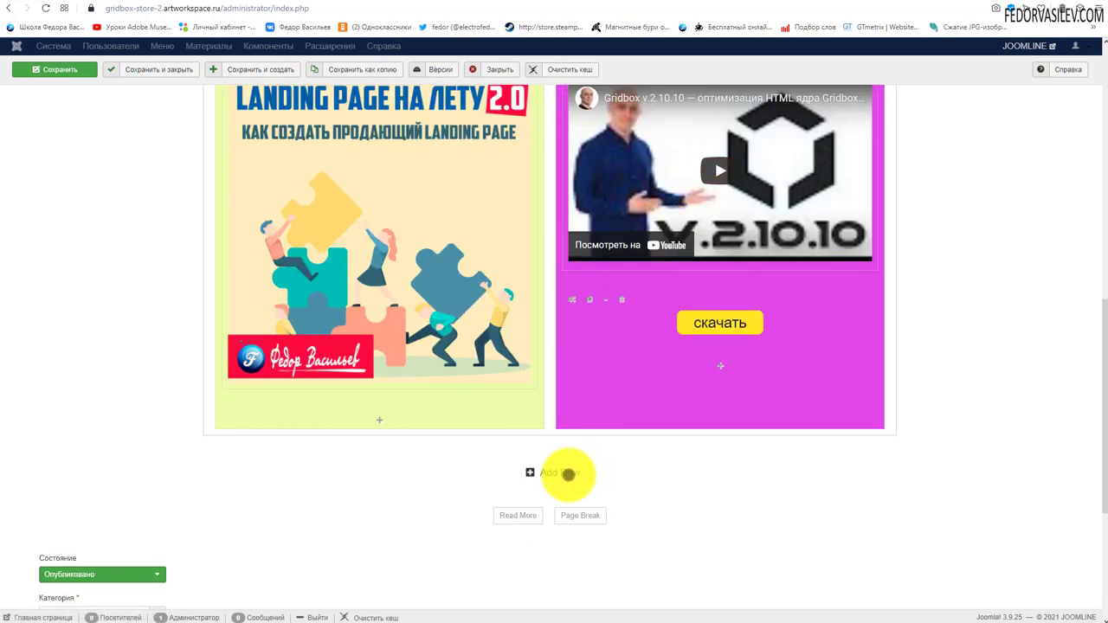
click(562, 475)
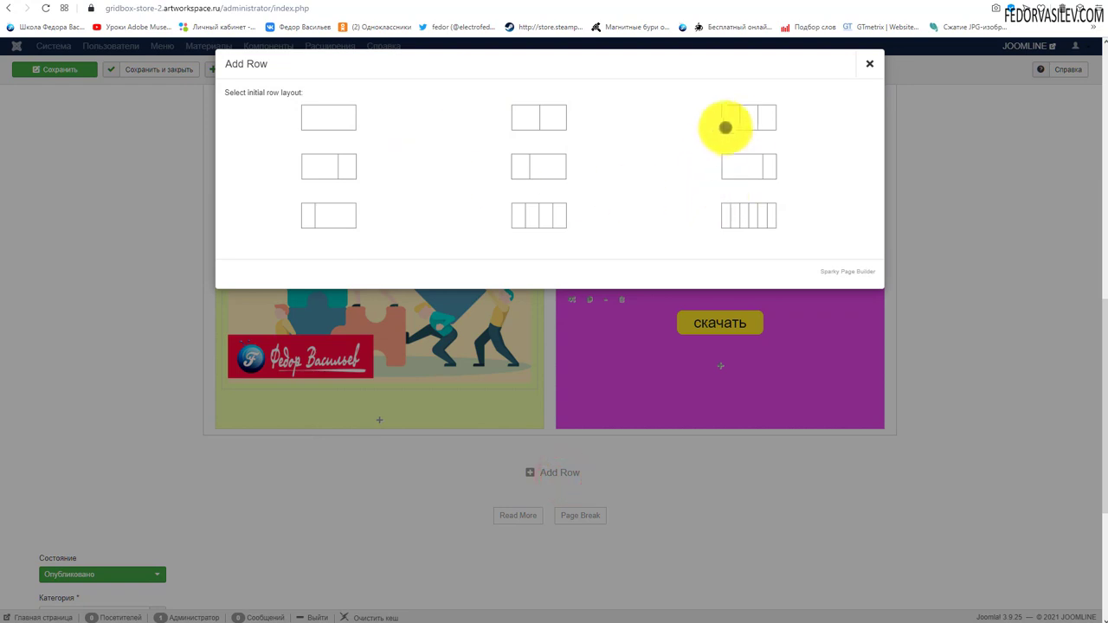
click(745, 122)
scroll(684, 255, down, 4)
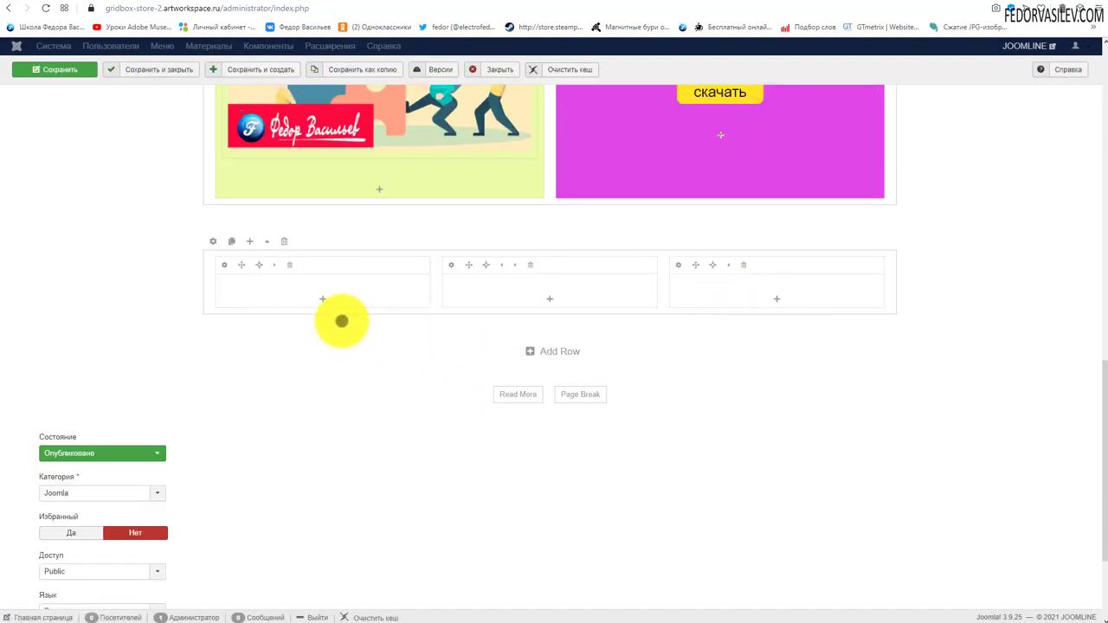
- Review the article's layout from the red image and text row down to the empty three-column row
scroll(814, 433, up, 4)
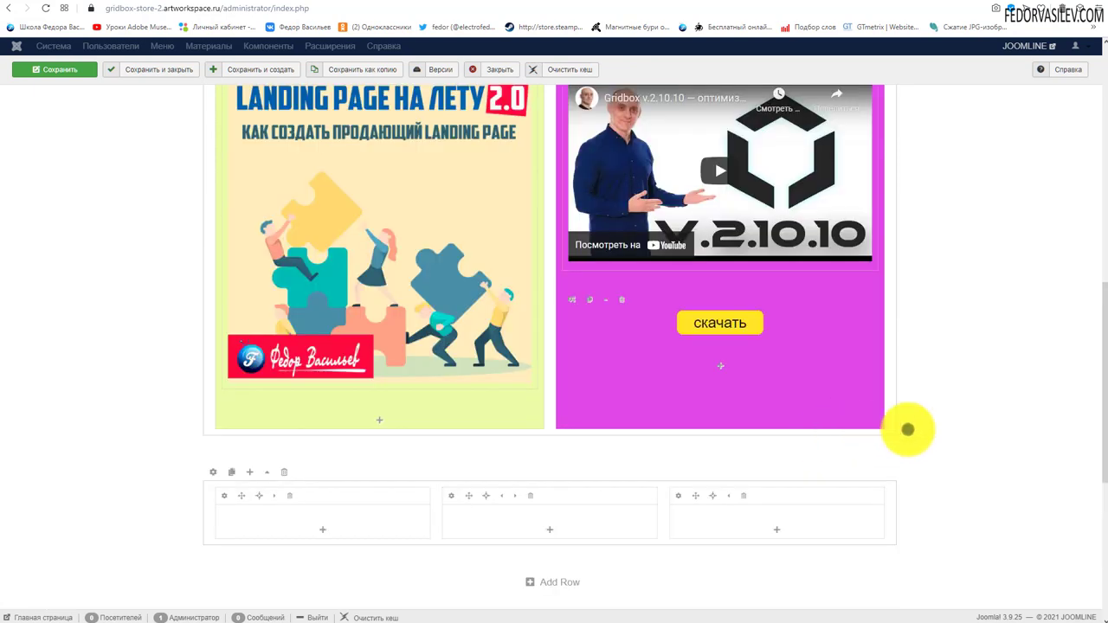
scroll(907, 429, up, 4)
scroll(908, 430, down, 5)
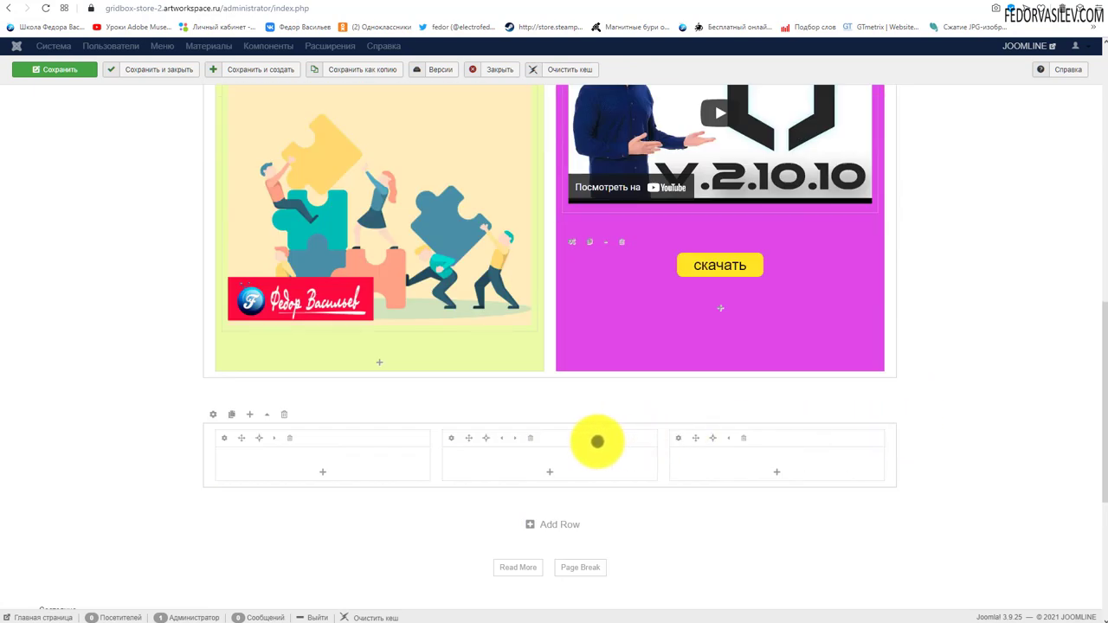
scroll(450, 444, up, 5)
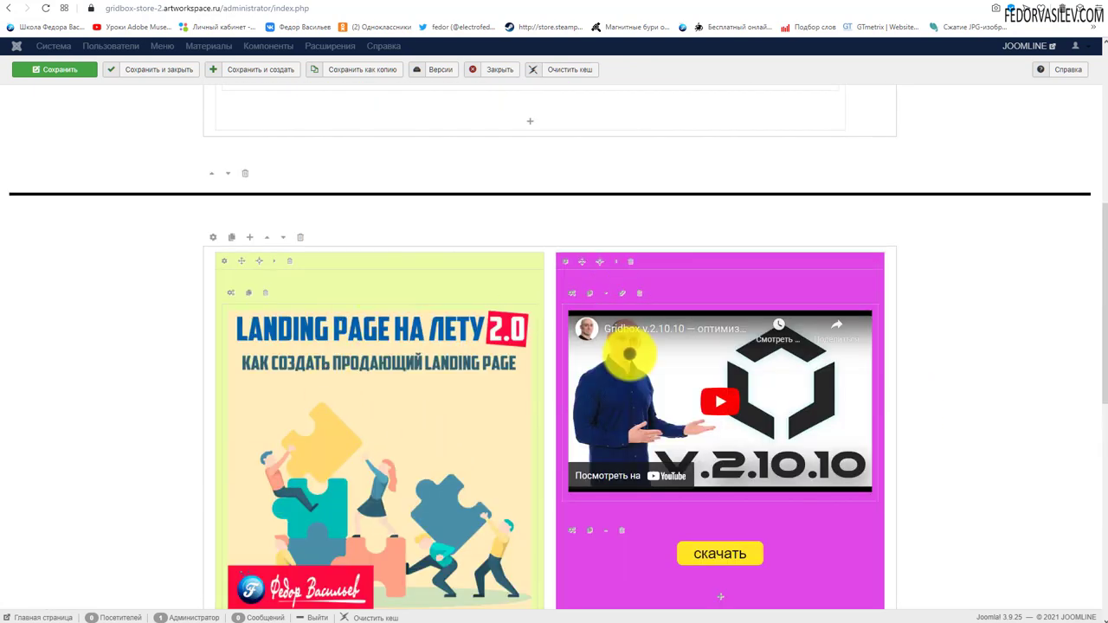
scroll(536, 379, up, 5)
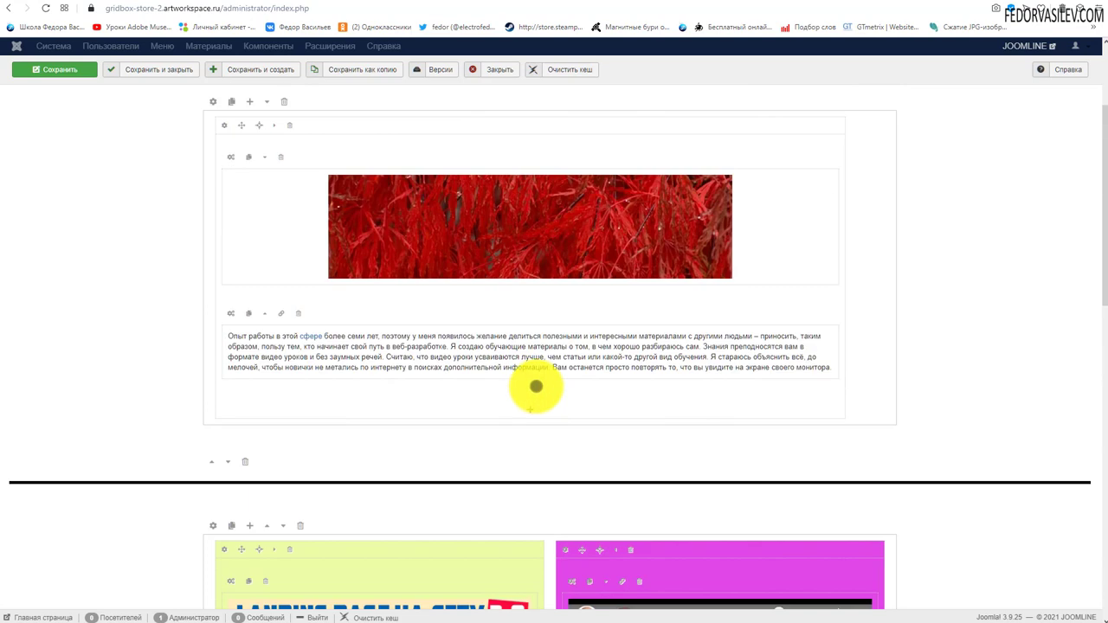
scroll(418, 326, up, 1)
scroll(418, 325, down, 8)
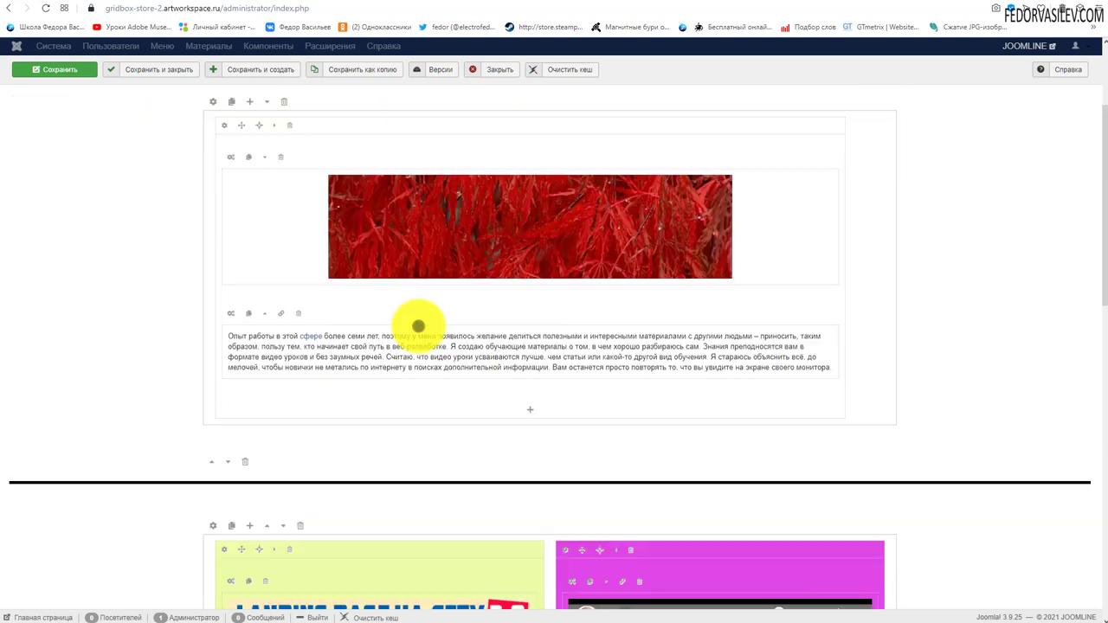
scroll(418, 319, down, 4)
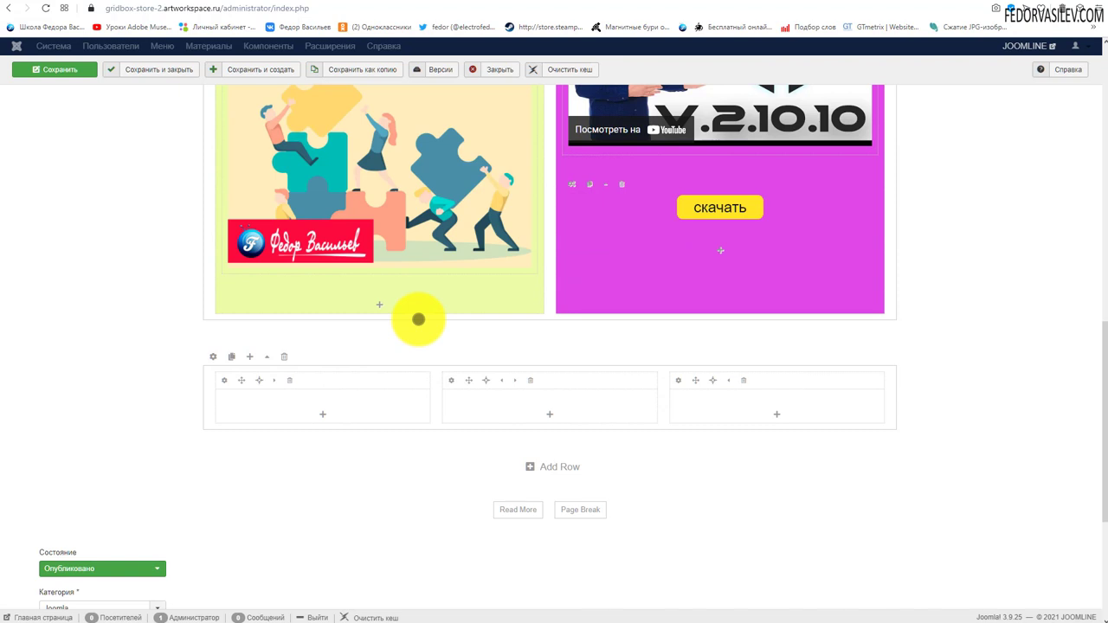